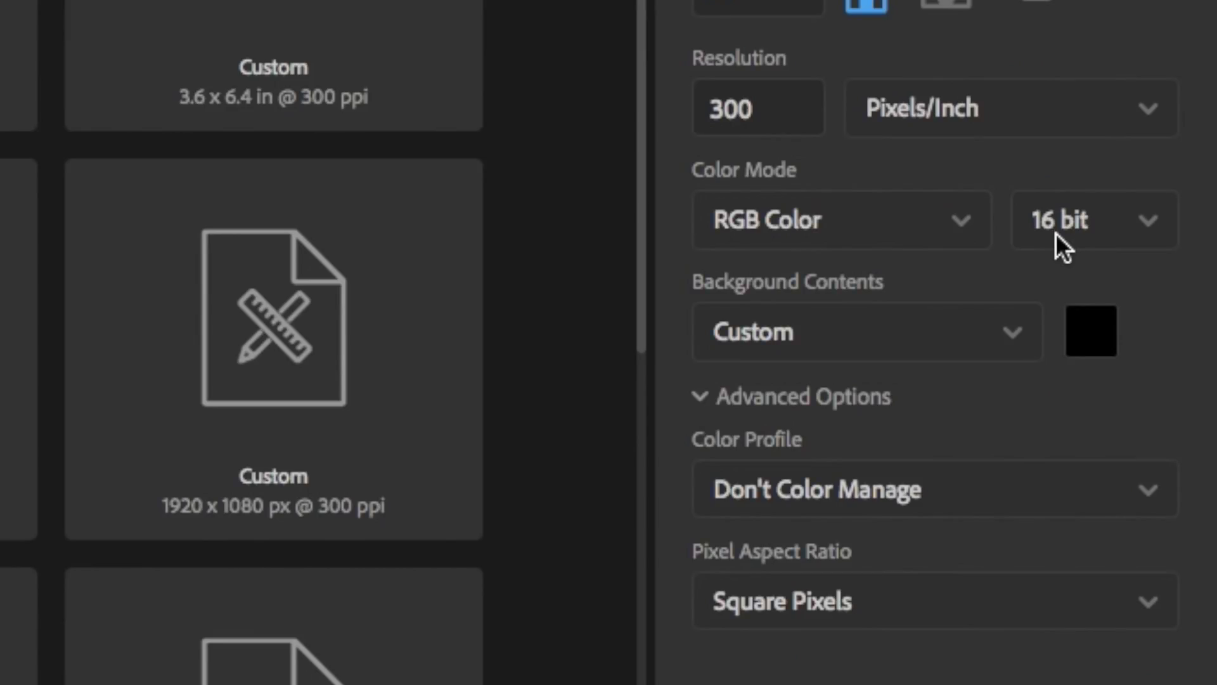
Create the 300 ppi, 16-bit RGB document with a black background and place margin guides near its four edges
{"action": "left_click", "coordinate": [1101, 649]}
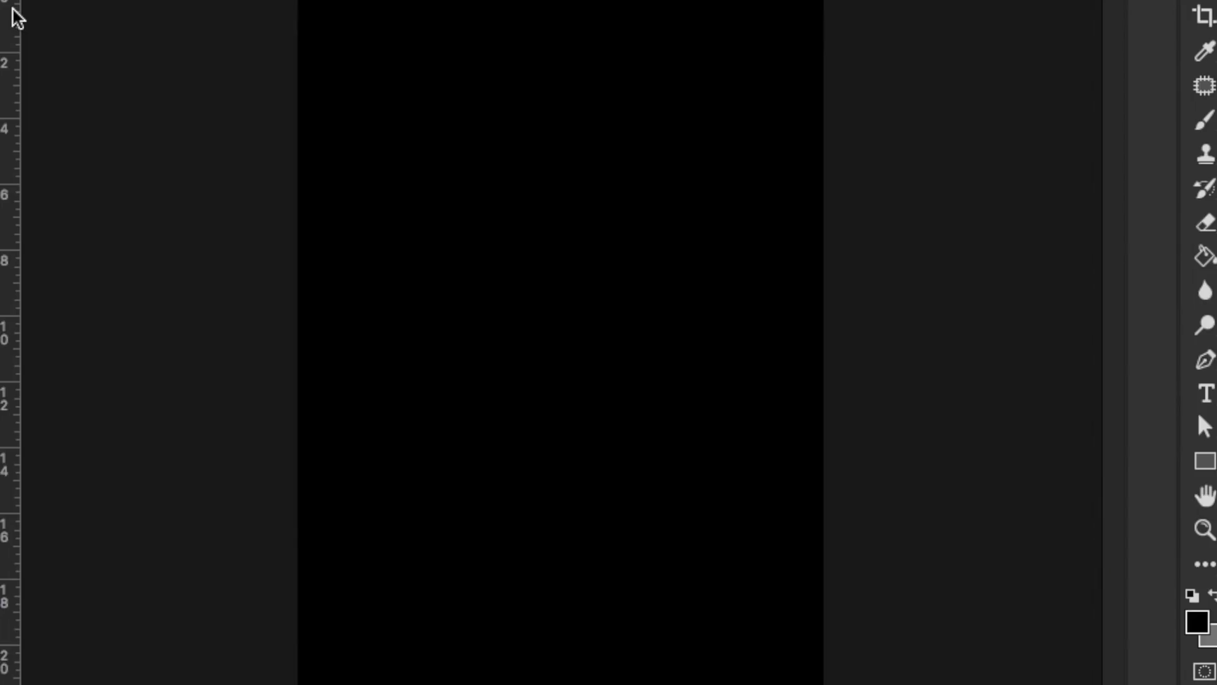
{"action": "left_click_drag", "start_coordinate": [11, 127], "coordinate": [210, 115]}
{"action": "left_click_drag", "start_coordinate": [325, 6], "coordinate": [335, 2]}
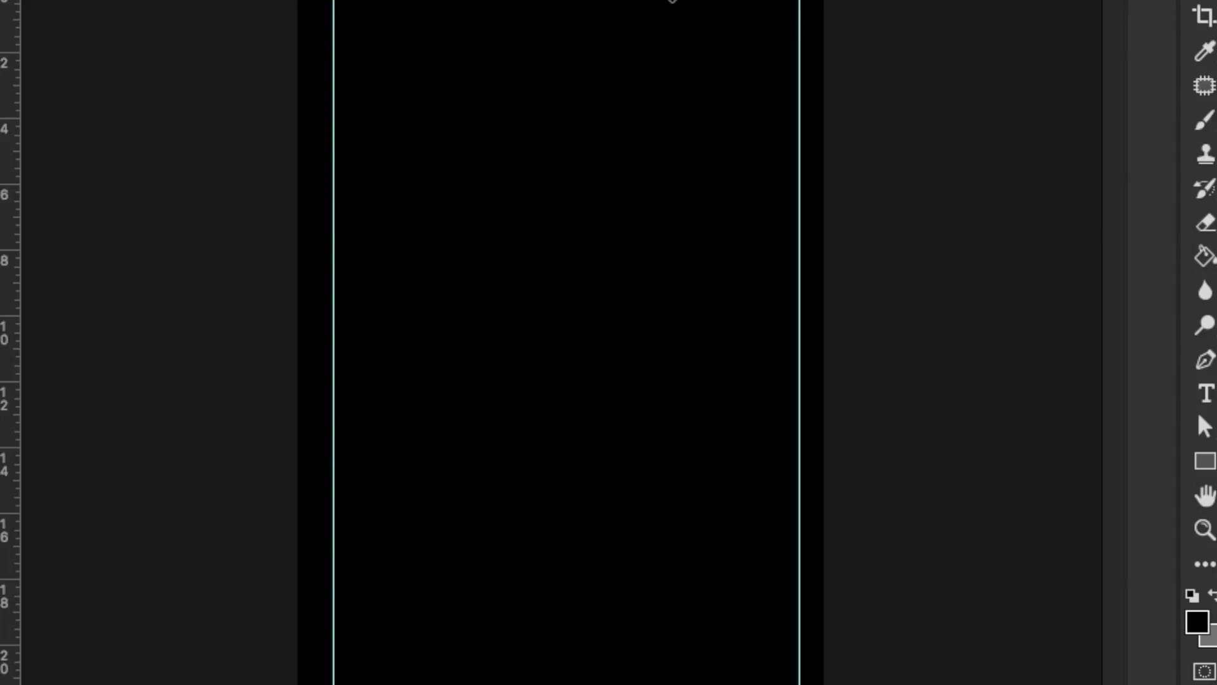
{"action": "left_click_drag", "start_coordinate": [672, 2], "coordinate": [676, 563]}
Add the word SMILE in white text on a new layer near the middle of the canvas
{"action": "left_click", "coordinate": [1072, 599]}
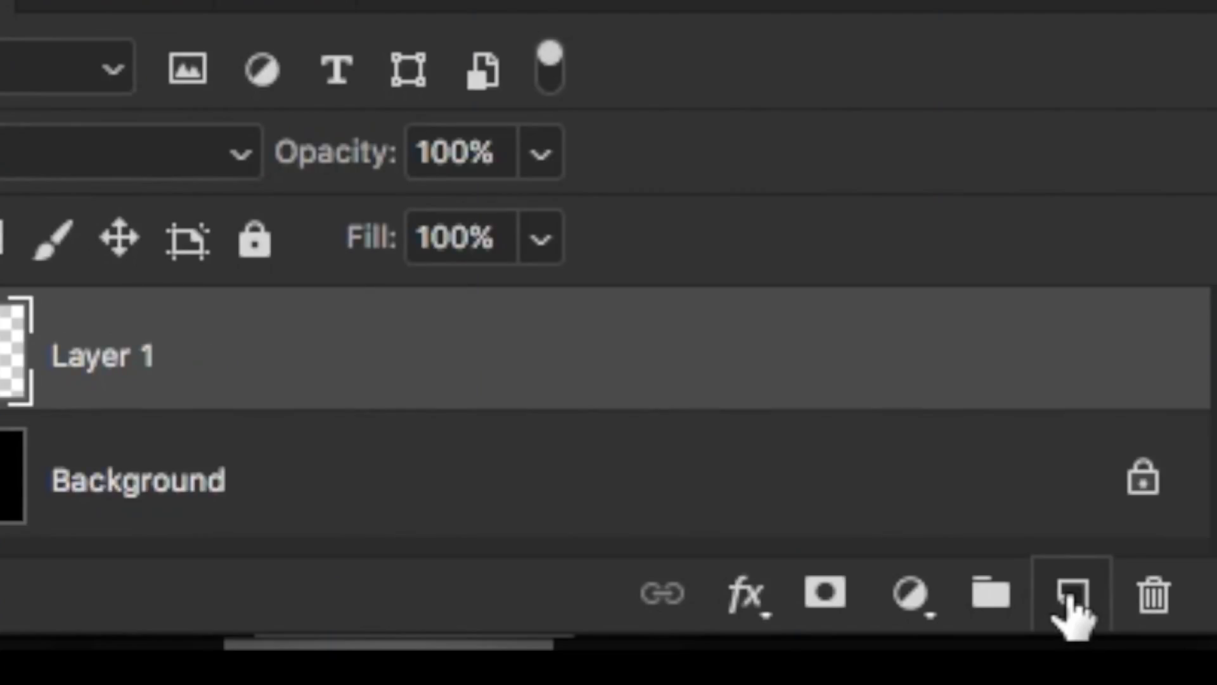
{"action": "left_click", "coordinate": [776, 364]}
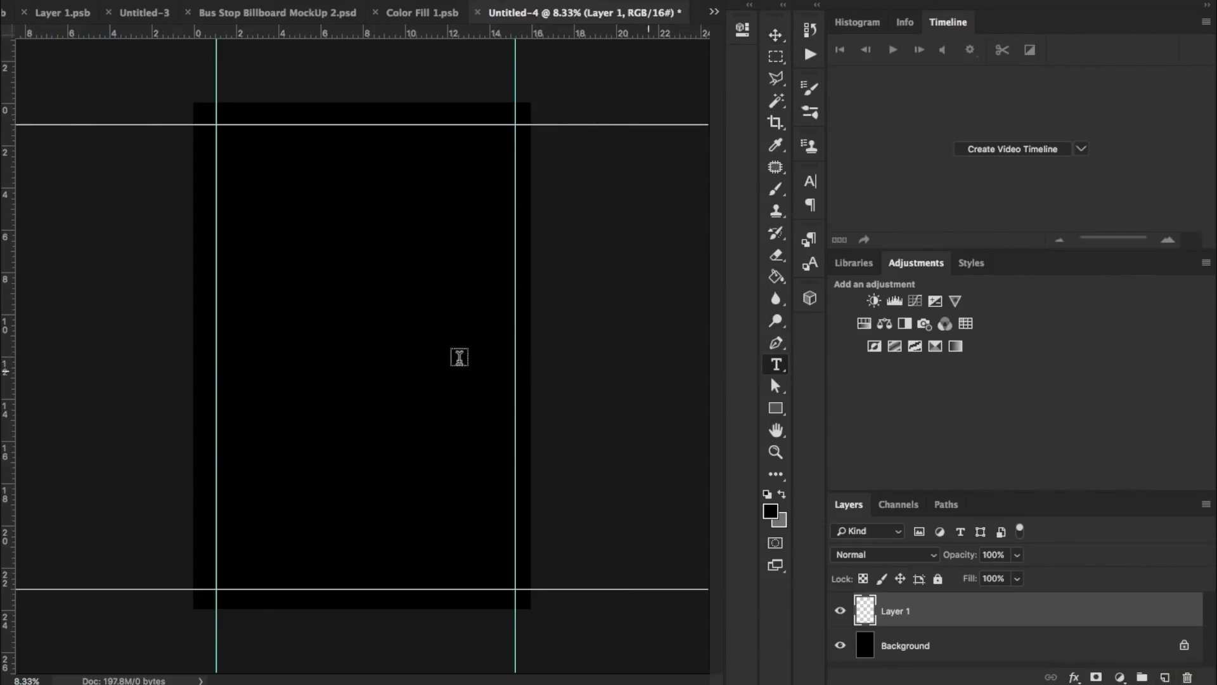
{"action": "left_click", "coordinate": [272, 346]}
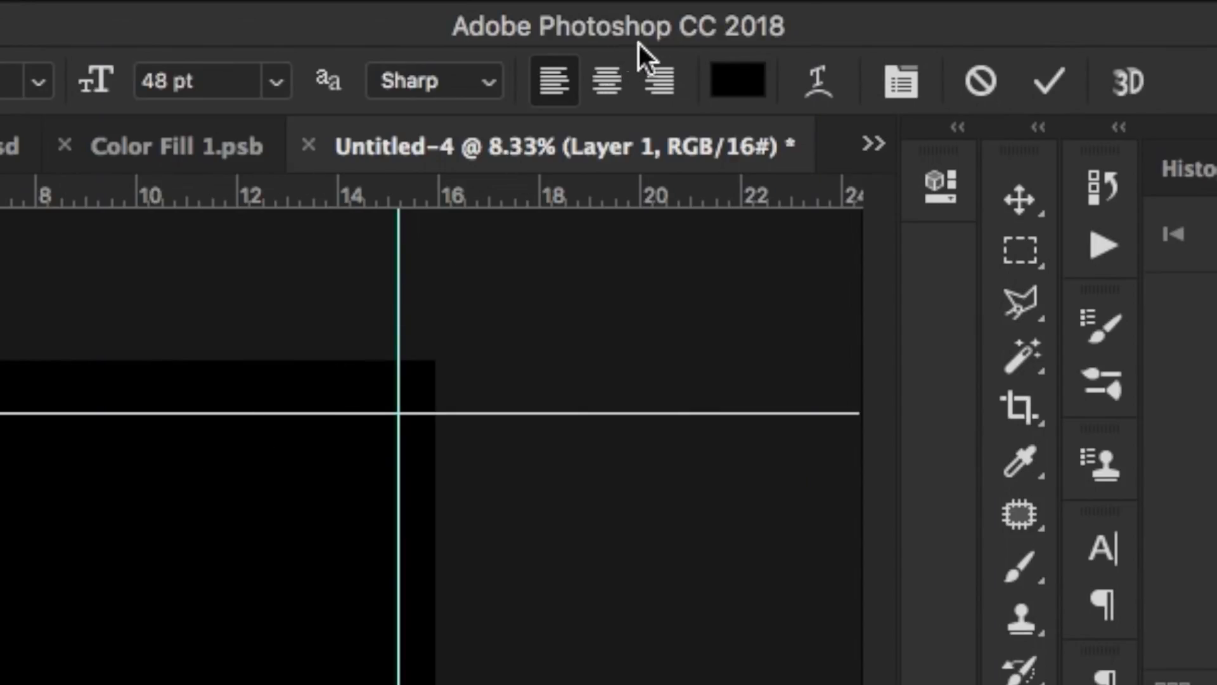
{"action": "left_click", "coordinate": [736, 82]}
{"action": "left_click_drag", "start_coordinate": [266, 147], "coordinate": [66, 16]}
{"action": "left_click", "coordinate": [1066, 89]}
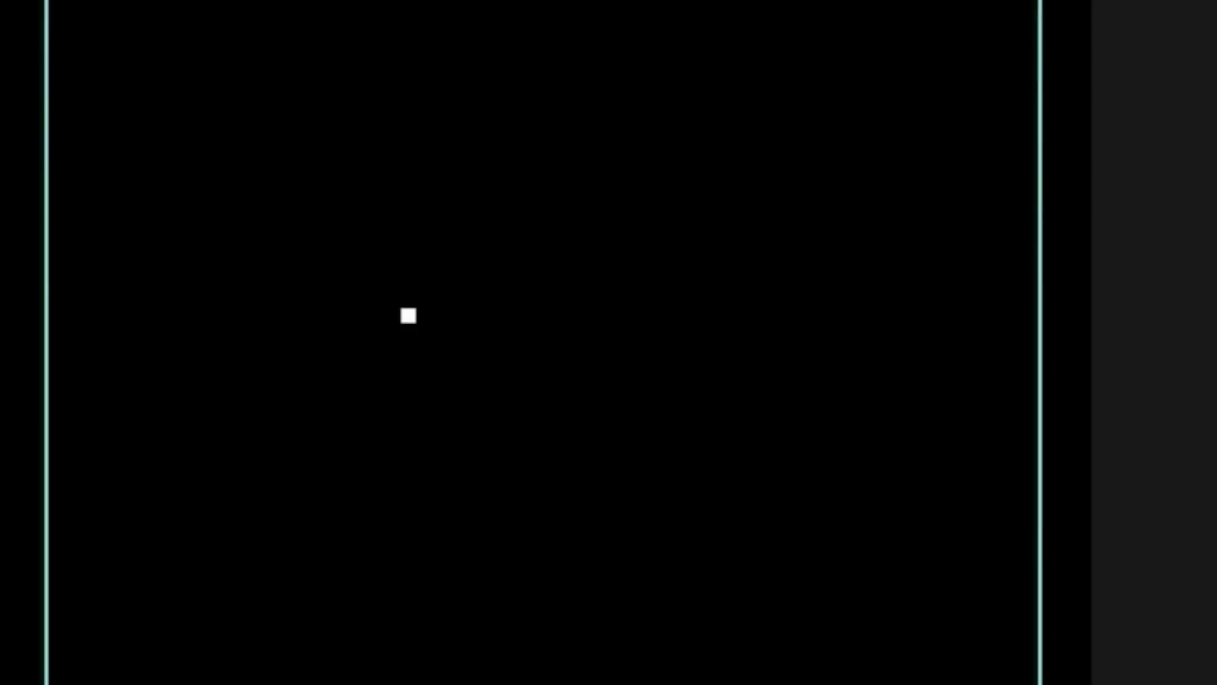
{"action": "type", "text": "SMILE"}
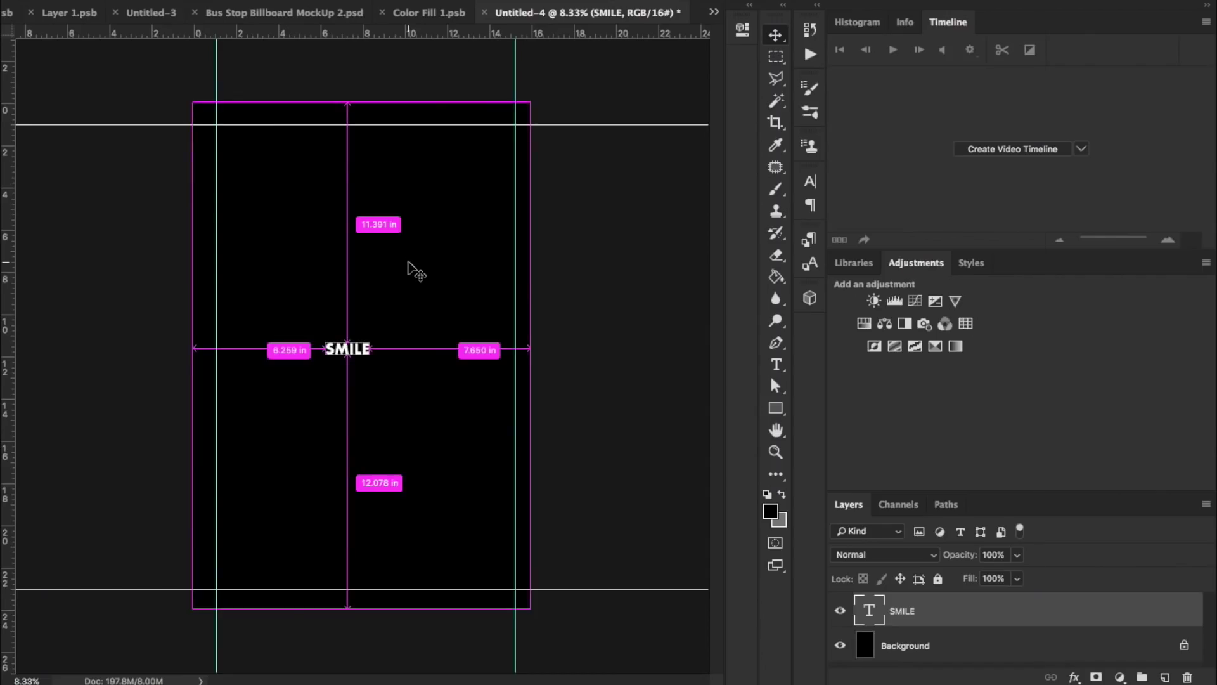
Enlarge the SMILE text to fill most of the width between the side guides and duplicate it with a slight vertical offset
{"action": "key", "text": "super+t"}
{"action": "left_click_drag", "start_coordinate": [375, 336], "coordinate": [453, 293]}
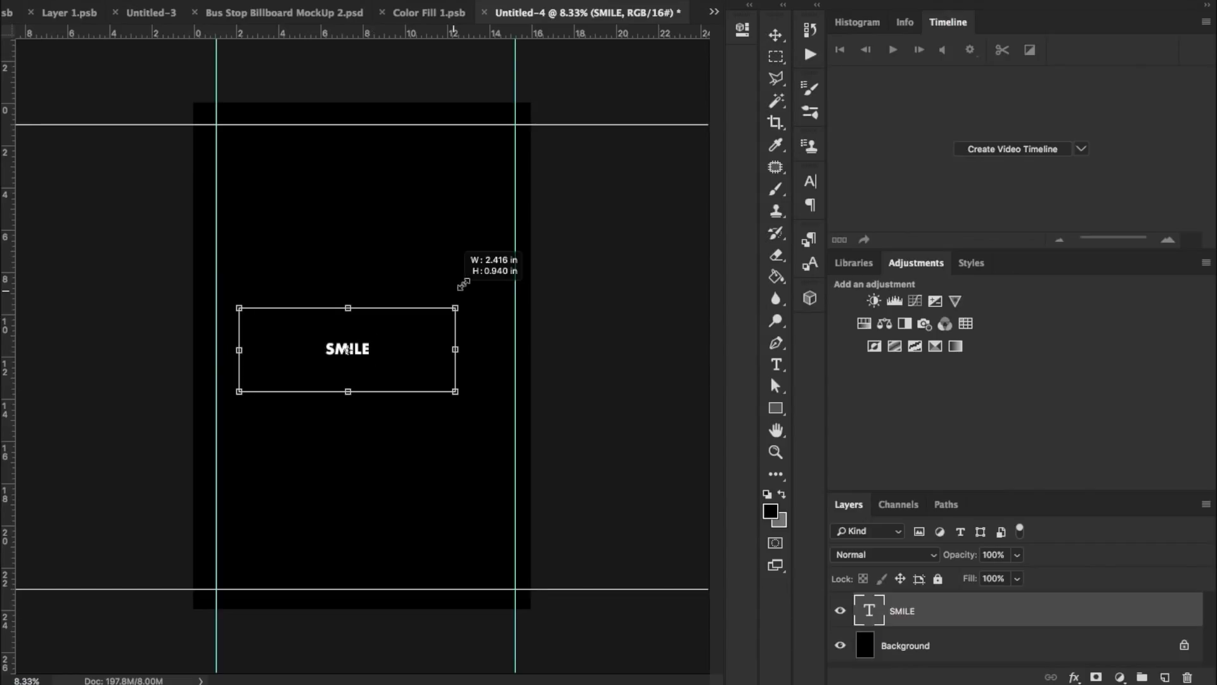
{"action": "key", "text": "Return"}
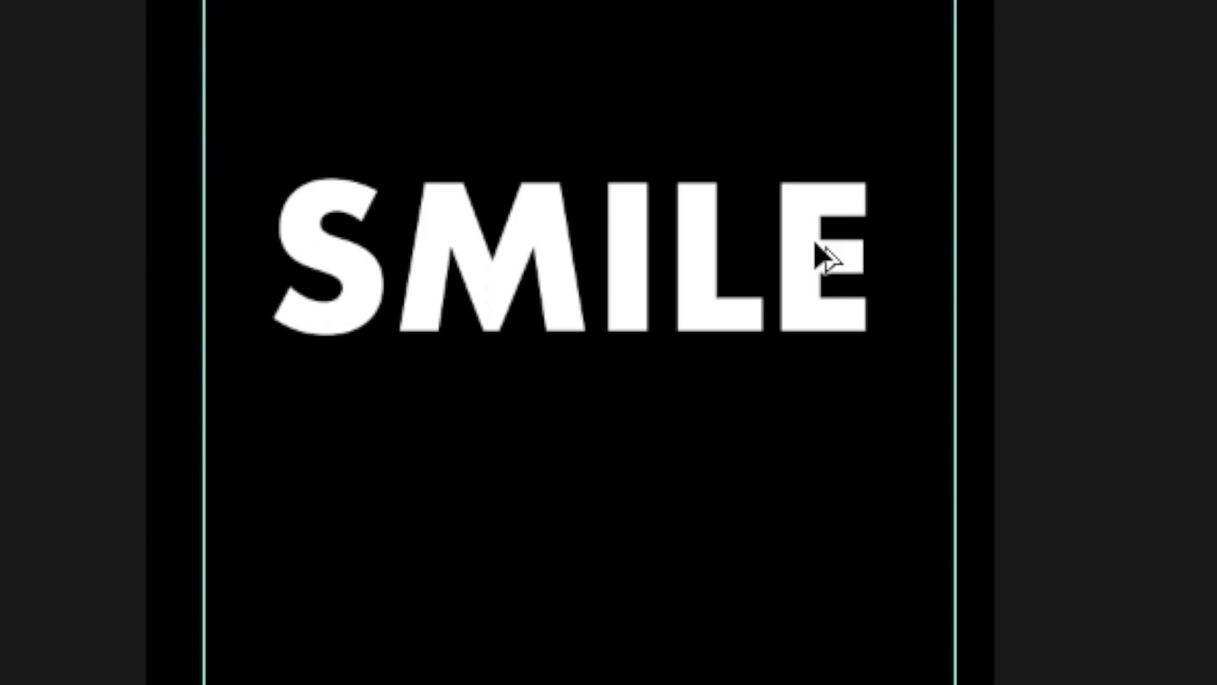
{"action": "mouse_move", "coordinate": [827, 259]}
{"action": "left_mouse_down"}
{"action": "mouse_move", "coordinate": [823, 279]}
{"action": "mouse_move", "coordinate": [817, 269]}
{"action": "left_mouse_up"}
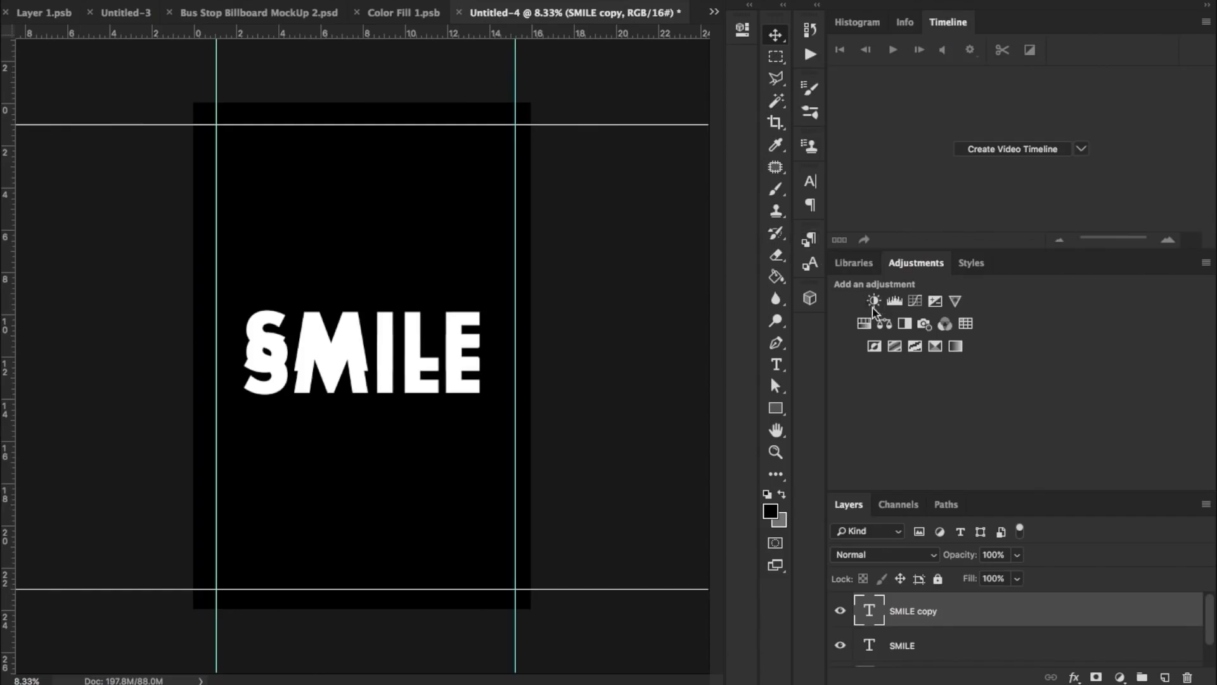
Add a period as separate text beside the word, duplicate it to form a colon, and centre the dots vertically on SMILE
{"action": "key", "text": "t"}
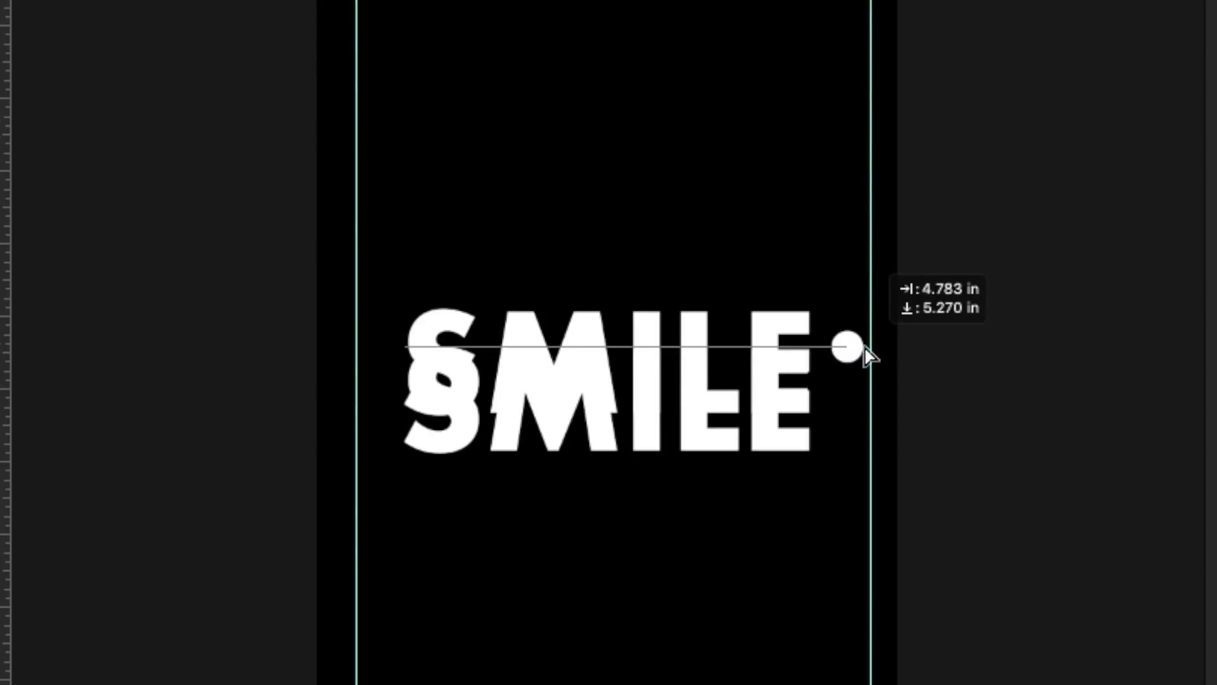
{"action": "left_click_drag", "start_coordinate": [864, 351], "coordinate": [849, 404]}
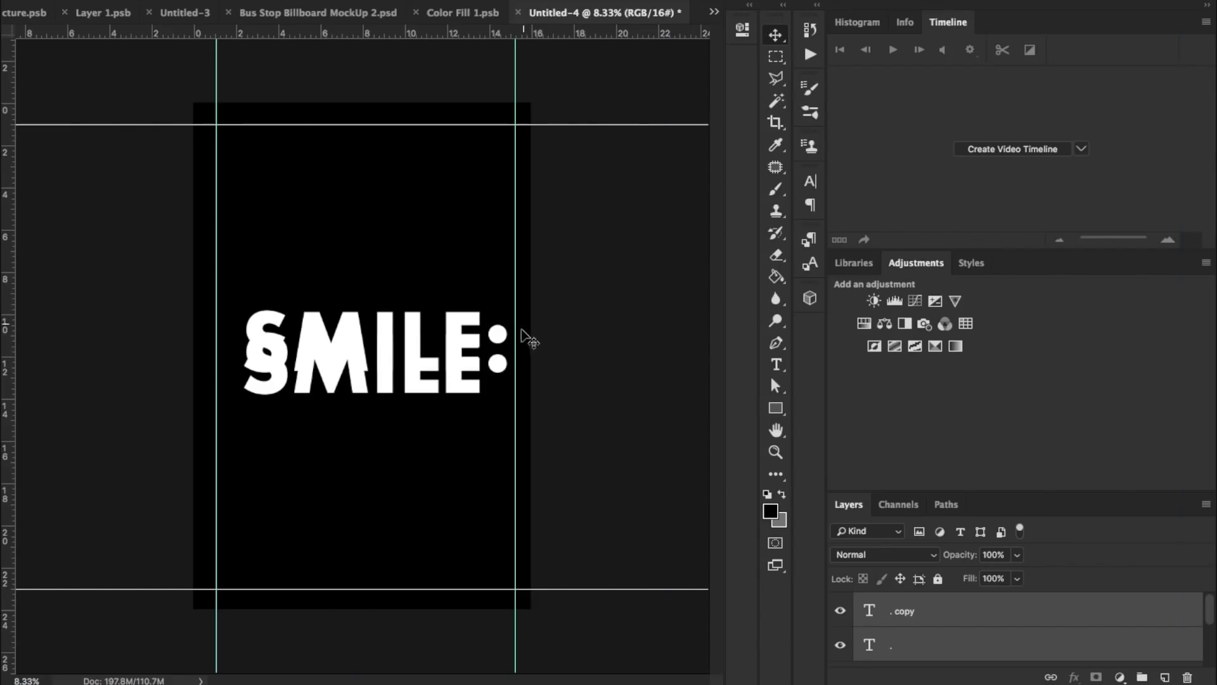
{"action": "left_click_drag", "start_coordinate": [851, 343], "coordinate": [850, 356]}
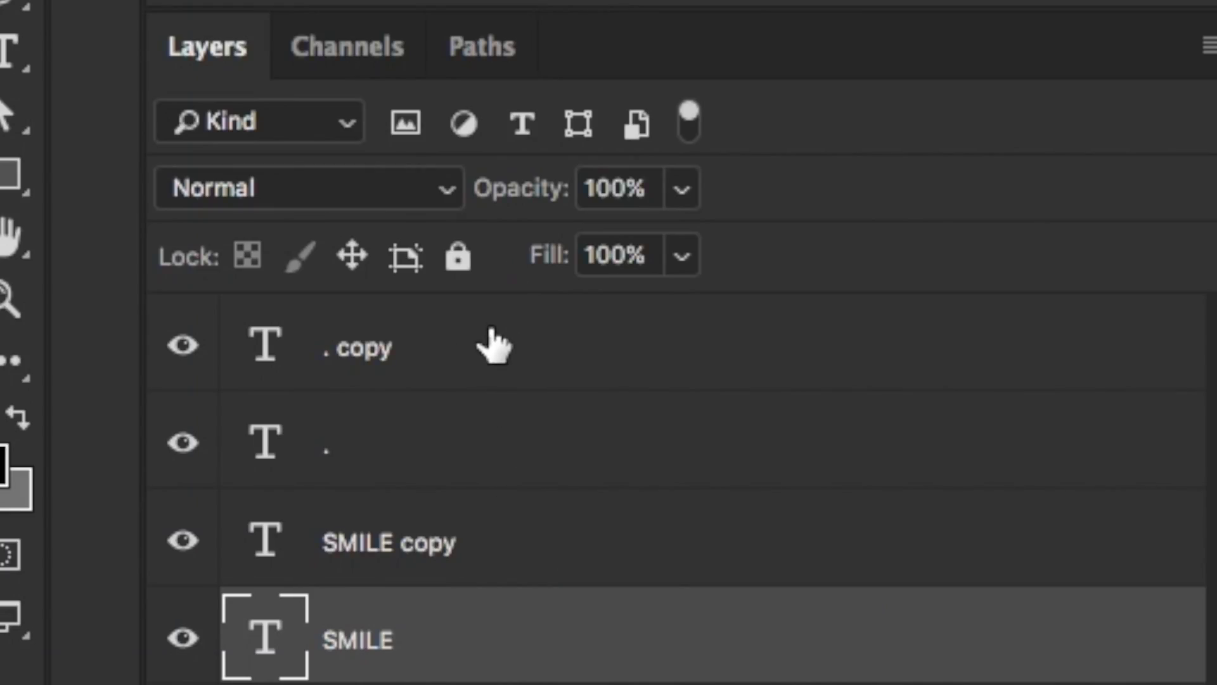
Group the four text layers and name the group "smile"
{"action": "left_click", "coordinate": [951, 469], "text": "shift"}
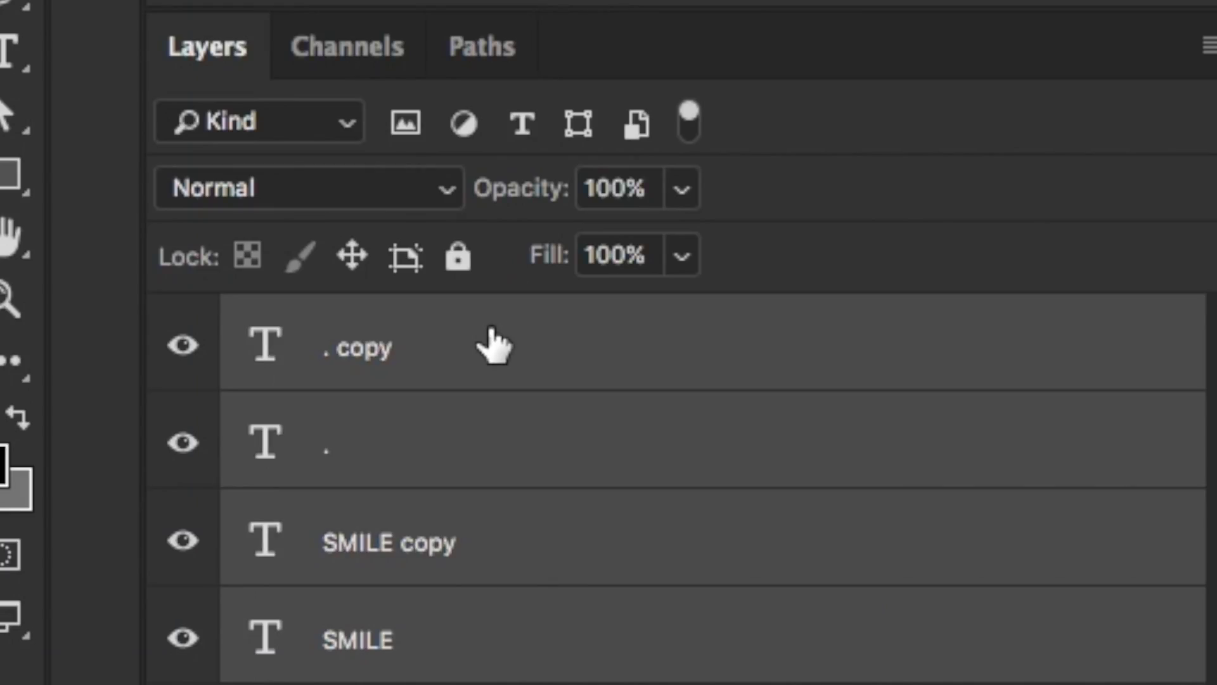
{"action": "key", "text": "super+g"}
{"action": "double_click", "coordinate": [383, 328]}
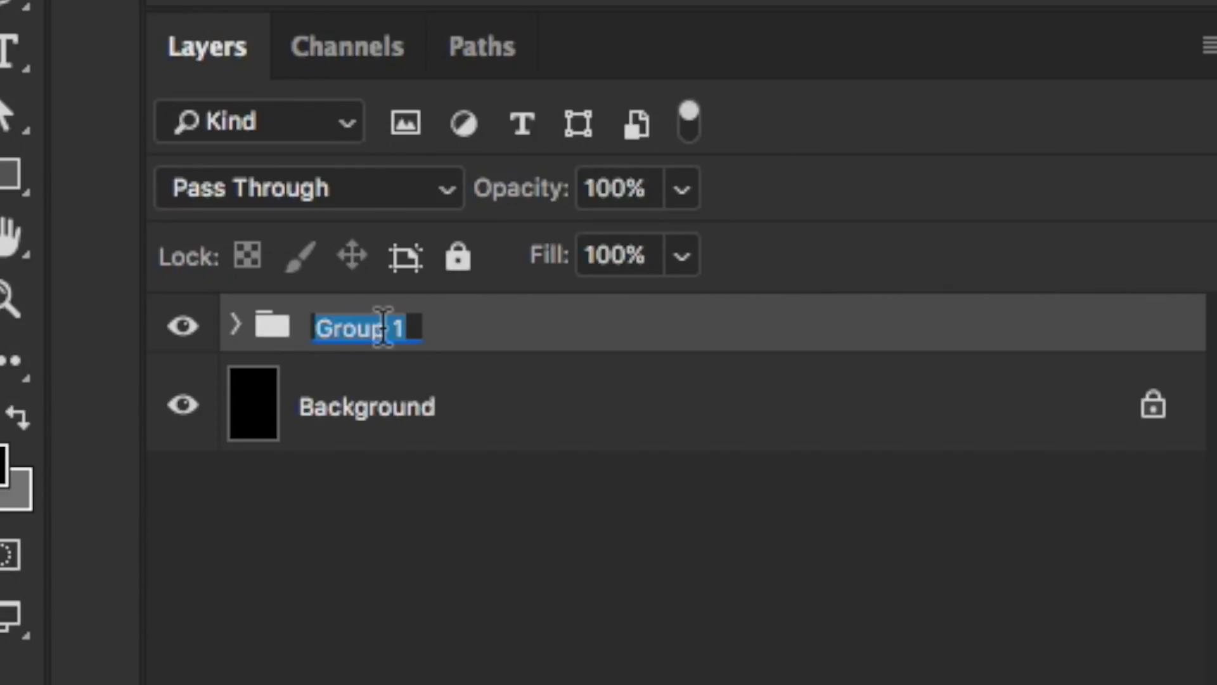
{"action": "type", "text": "smile"}
{"action": "key", "text": "Return"}
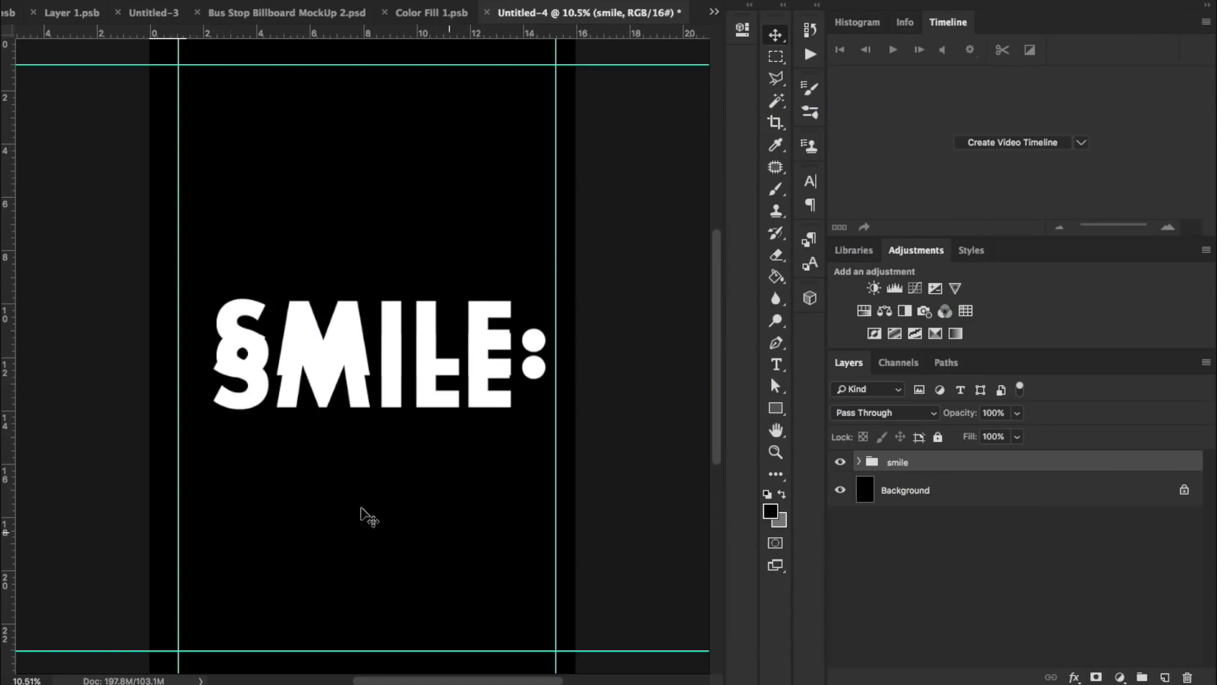
Add an empty layer between the Background and the smile group and convert it to a smart object
{"action": "left_click", "coordinate": [1012, 490]}
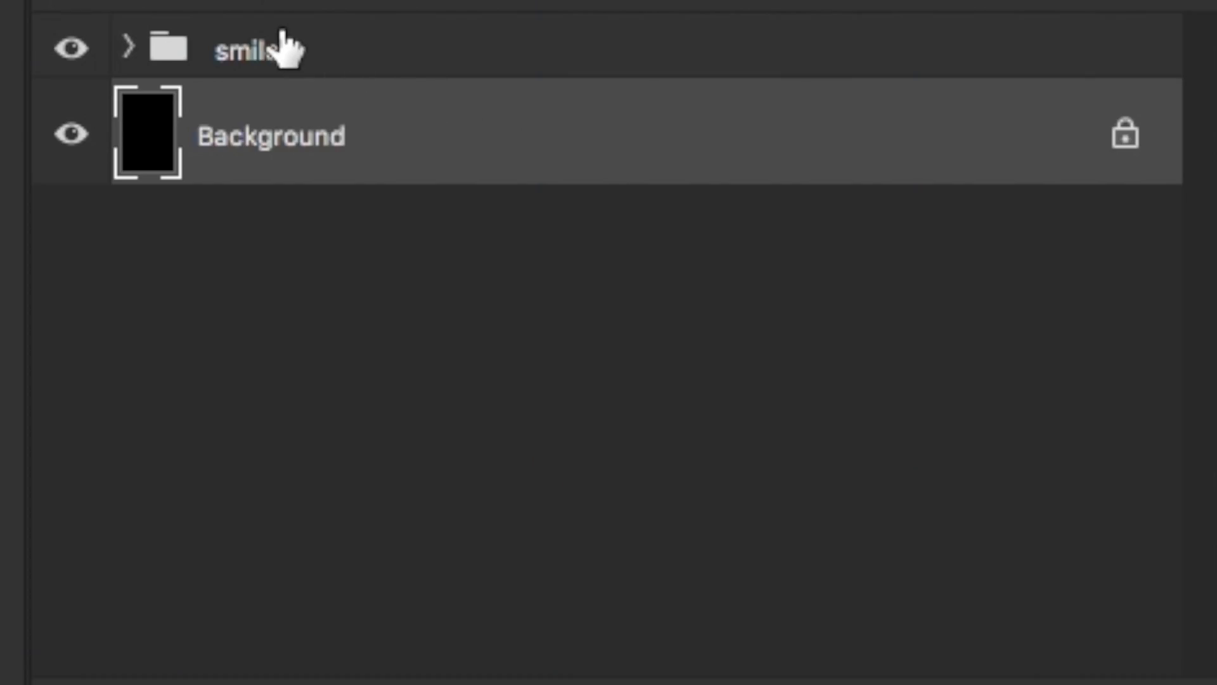
{"action": "left_click", "coordinate": [1065, 680]}
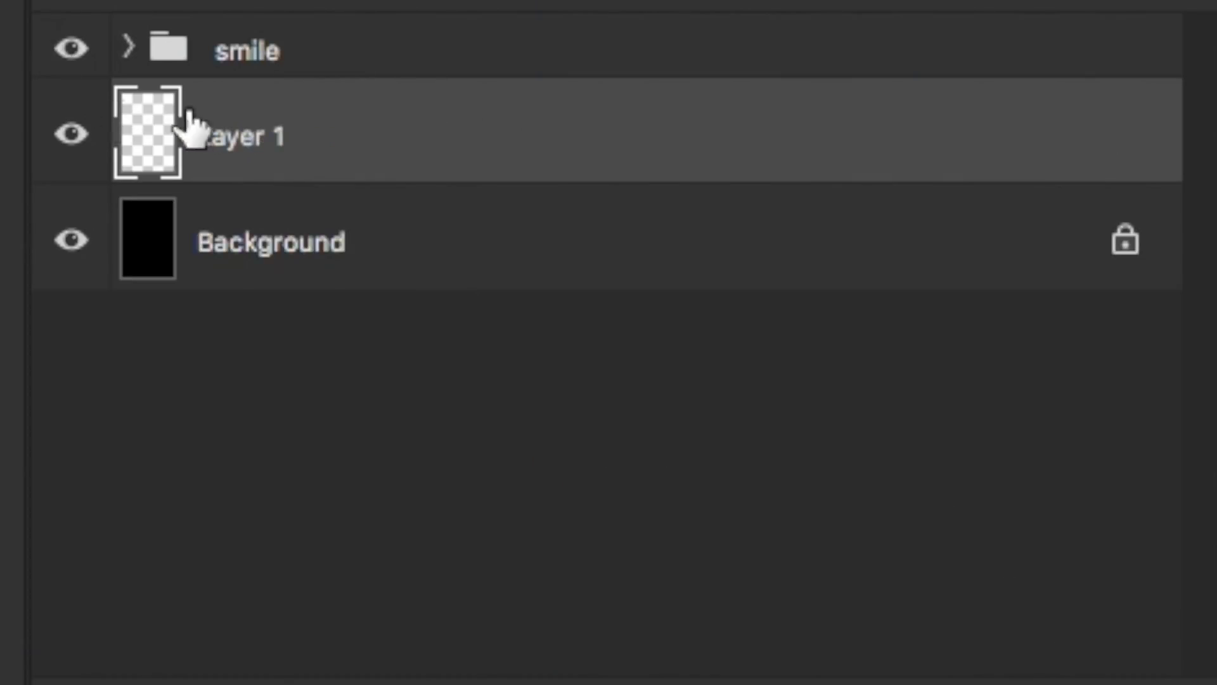
{"action": "right_click", "coordinate": [358, 101]}
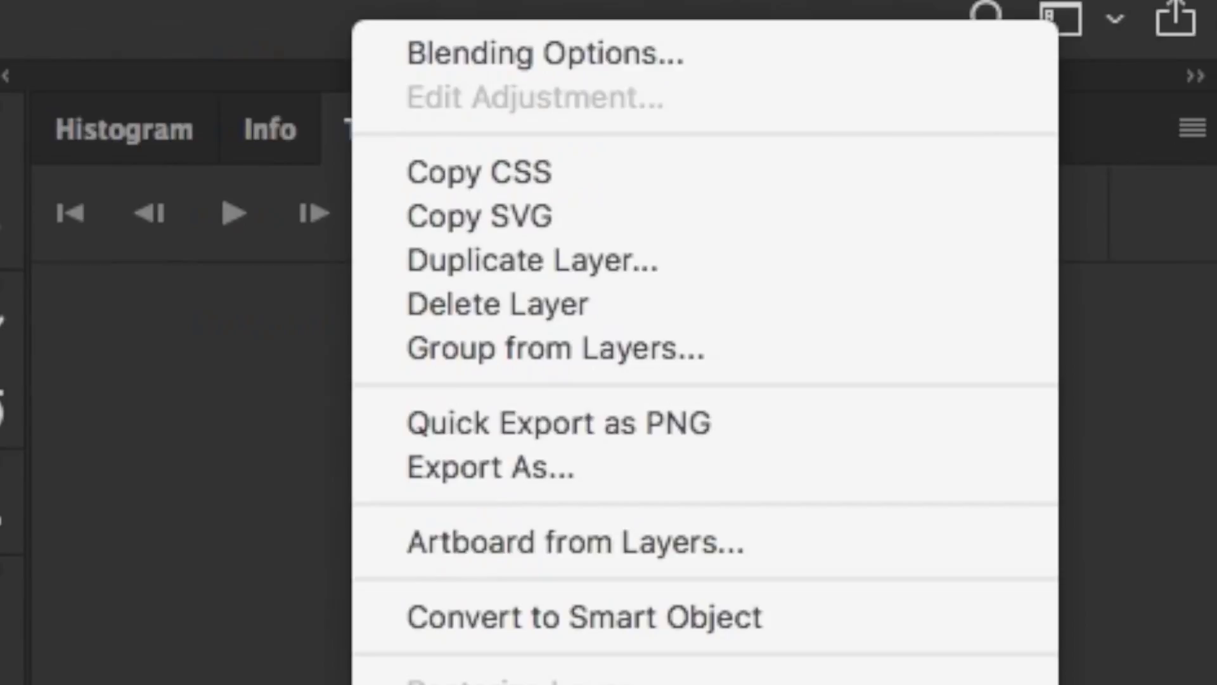
{"action": "left_click", "coordinate": [590, 633]}
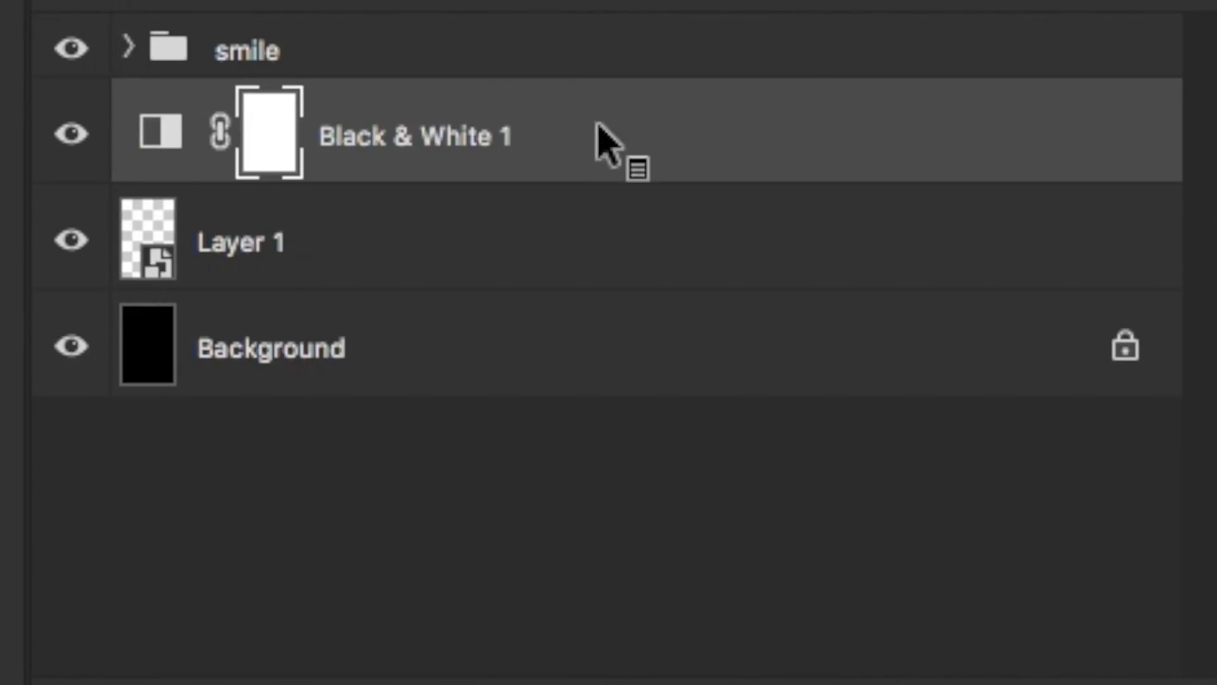
Clip a Black & White adjustment to the Layer 1 smart object and group both layers as "picture"
{"action": "right_click", "coordinate": [598, 142]}
{"action": "left_click", "coordinate": [838, 130]}
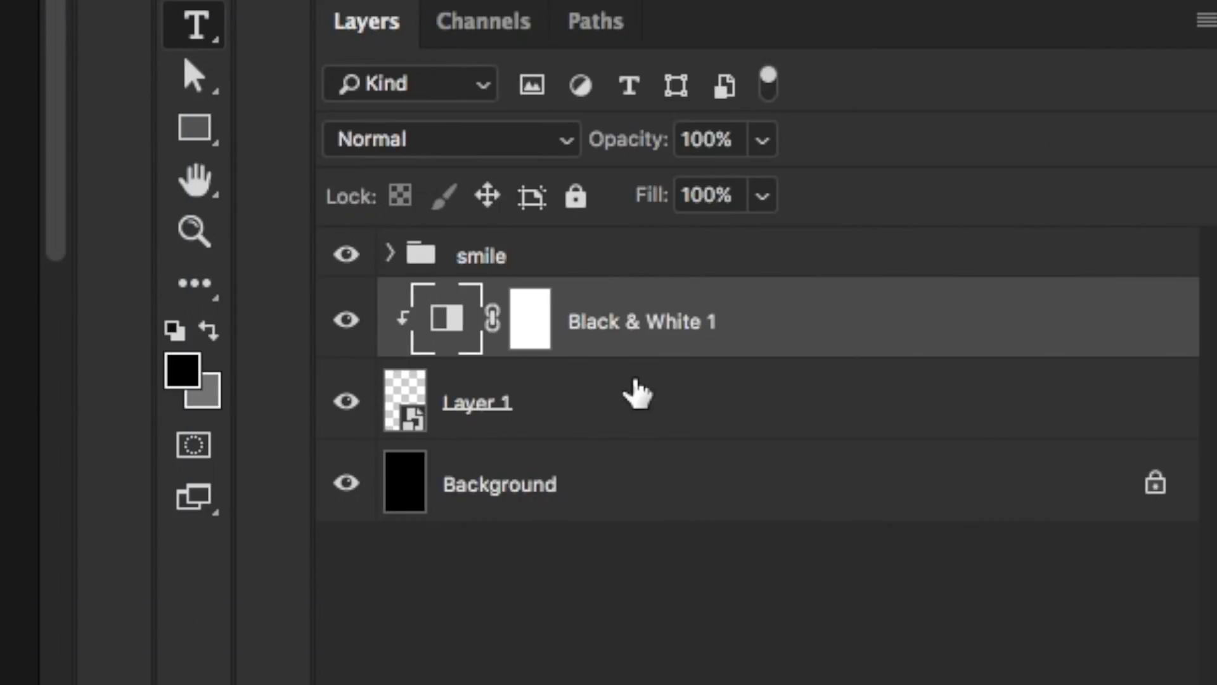
{"action": "key", "text": "ctrl+g"}
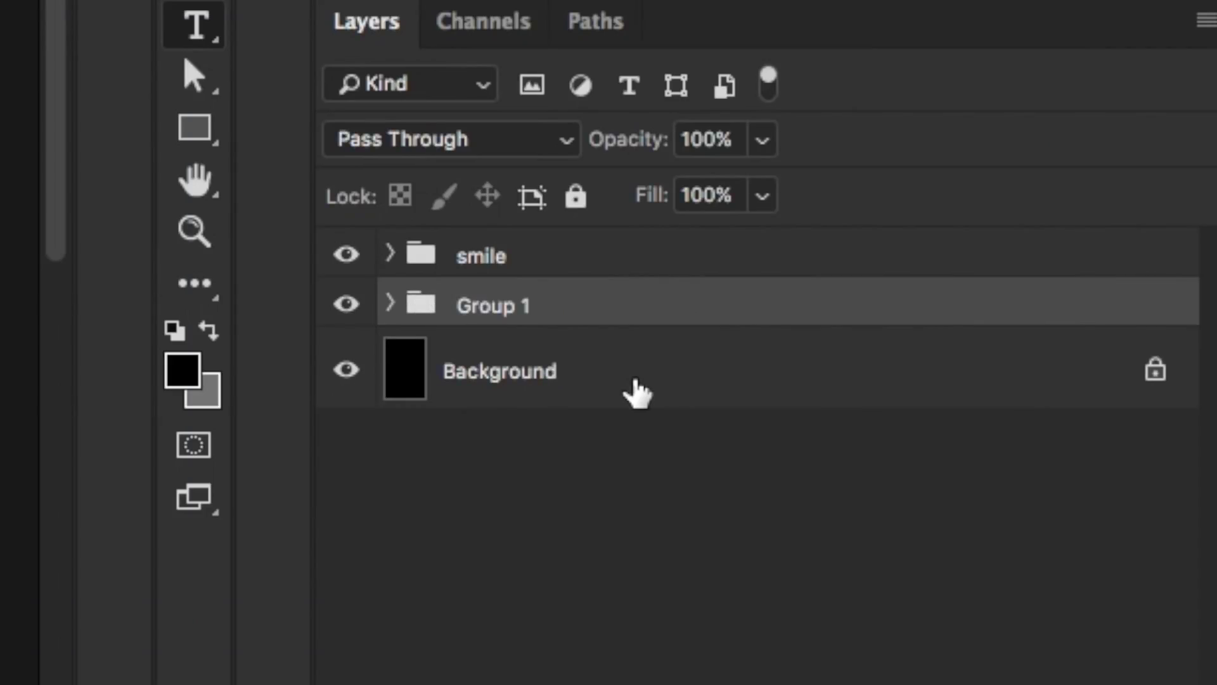
{"action": "double_click", "coordinate": [505, 306]}
{"action": "type", "text": "picture"}
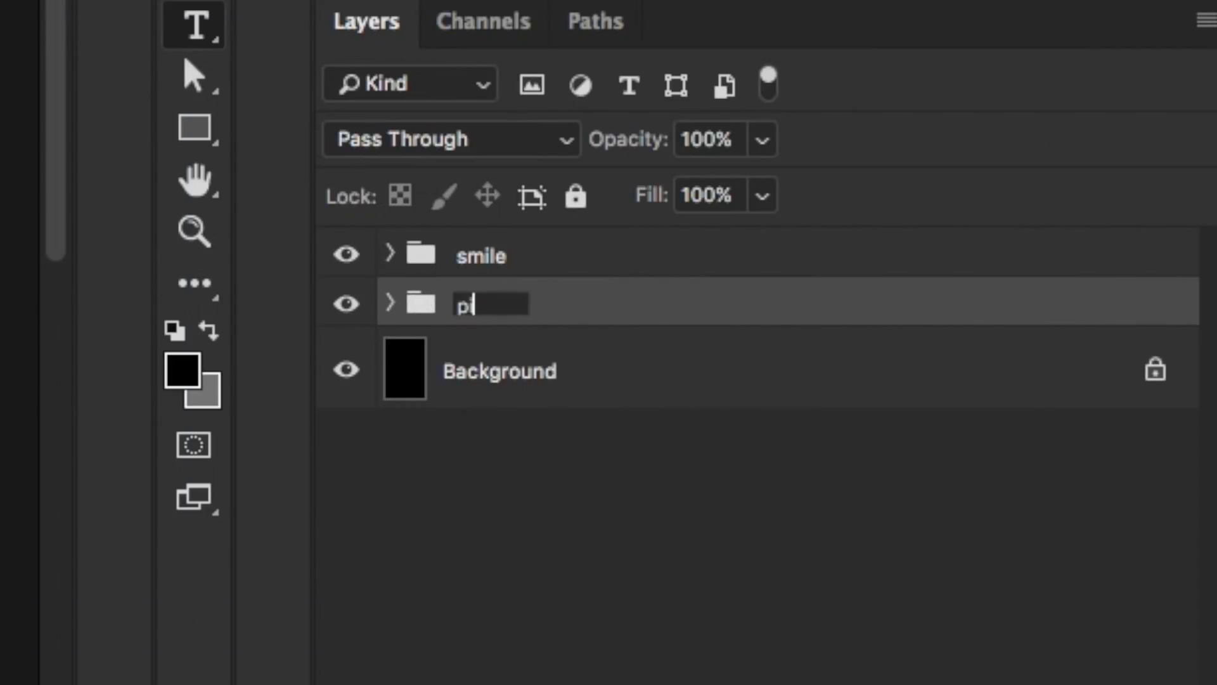
{"action": "key", "text": "Return"}
Open the contents of the Layer 1 smart object in the picture group, leaving the missing profile without colour management
{"action": "left_click", "coordinate": [390, 303]}
{"action": "left_click", "coordinate": [445, 469]}
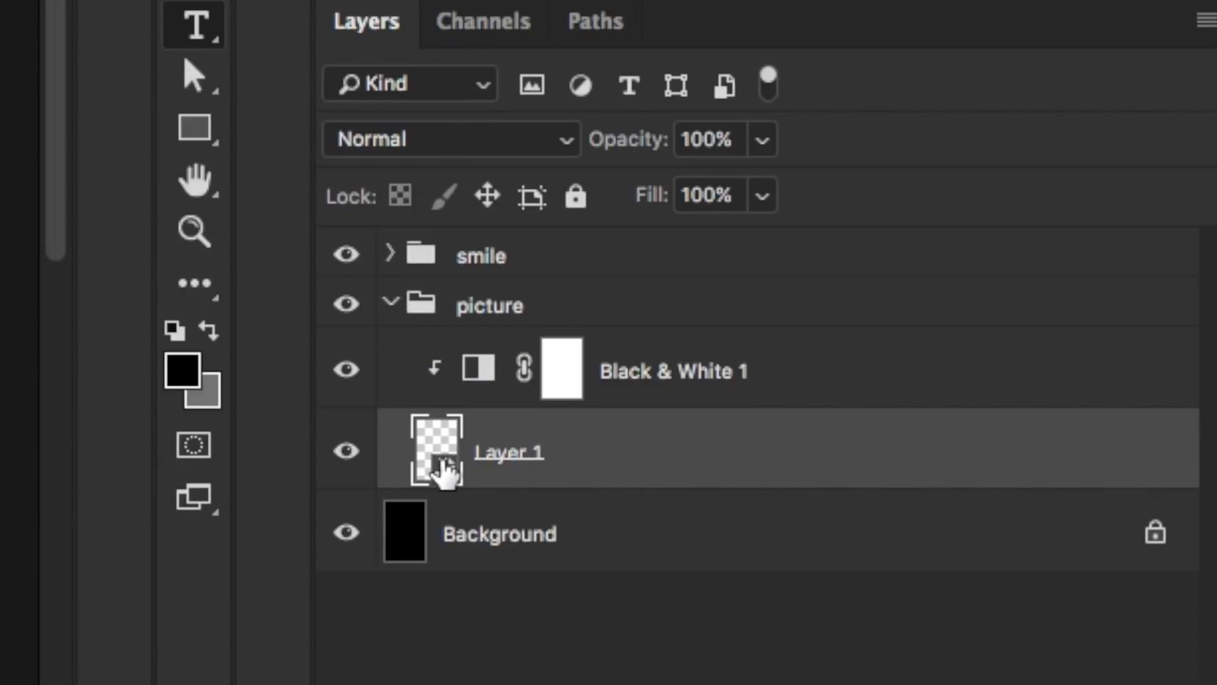
{"action": "double_click", "coordinate": [446, 469]}
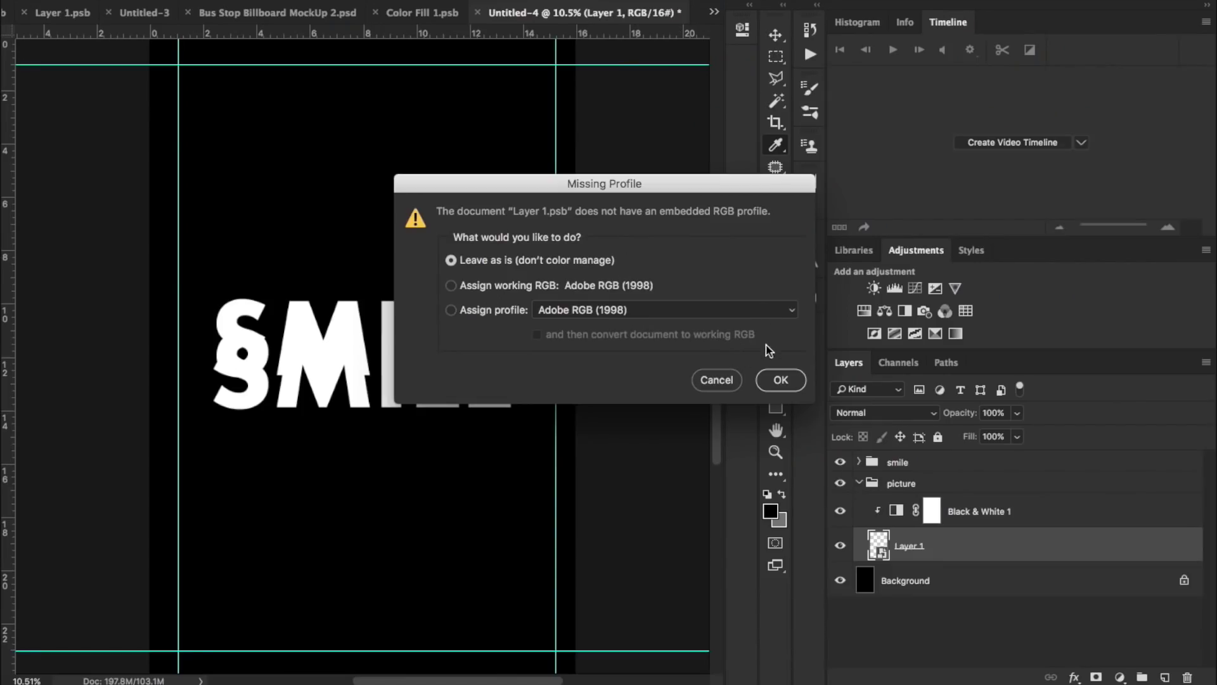
{"action": "left_click", "coordinate": [774, 392]}
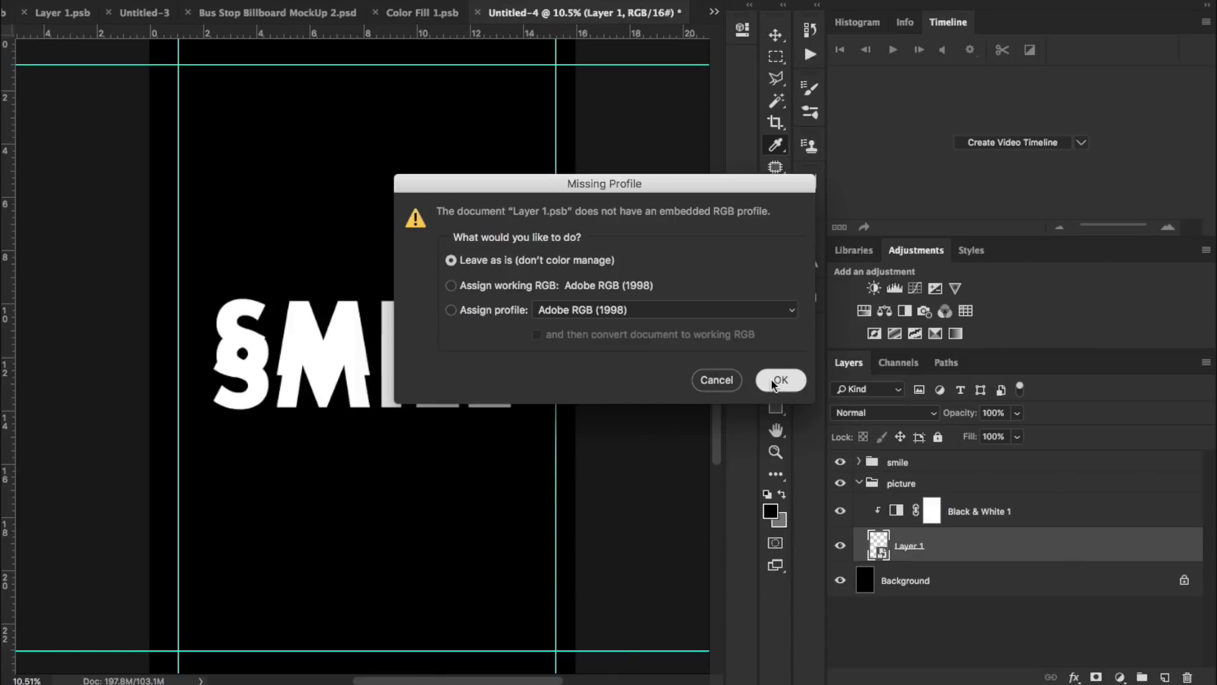
{"action": "left_click", "coordinate": [773, 380]}
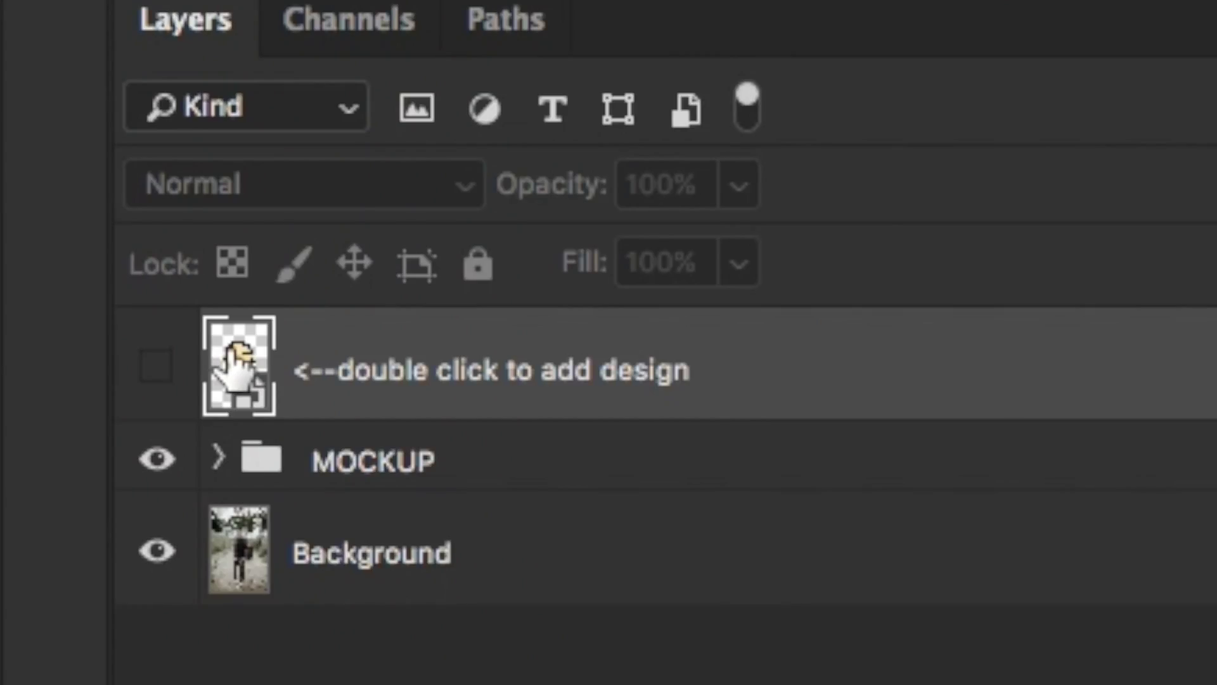
Examine the design smart object in the T-shirt mockup and close the mockup document
{"action": "double_click", "coordinate": [238, 365]}
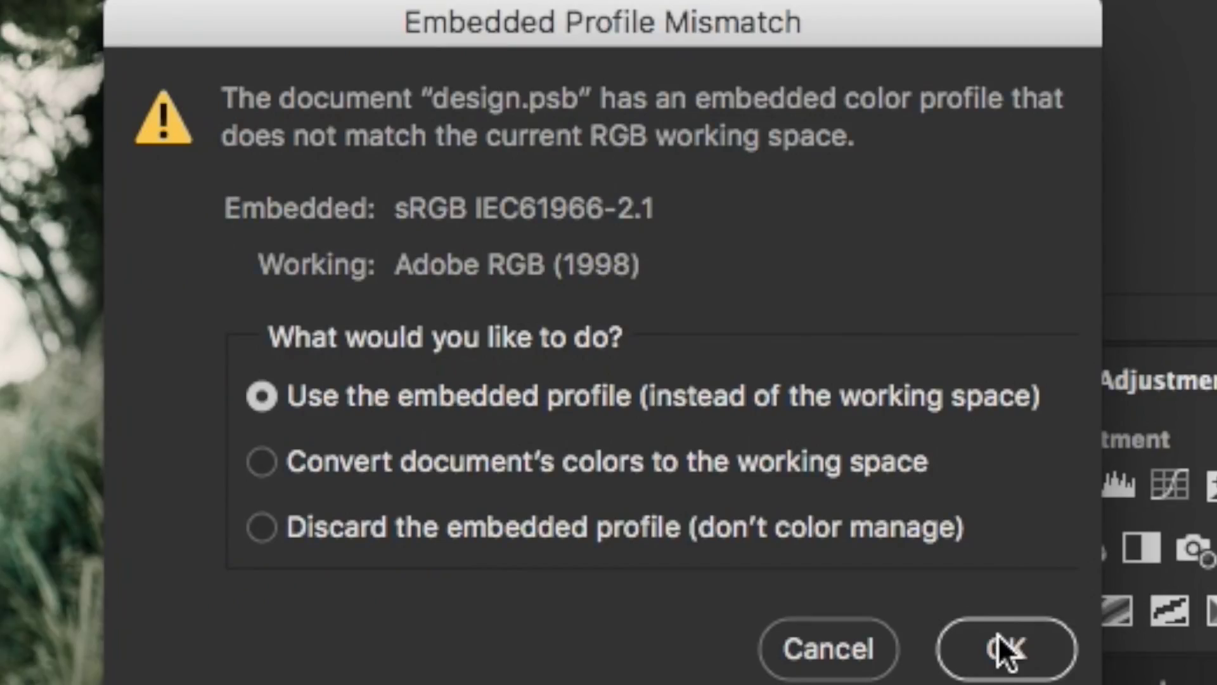
{"action": "left_click", "coordinate": [1000, 649]}
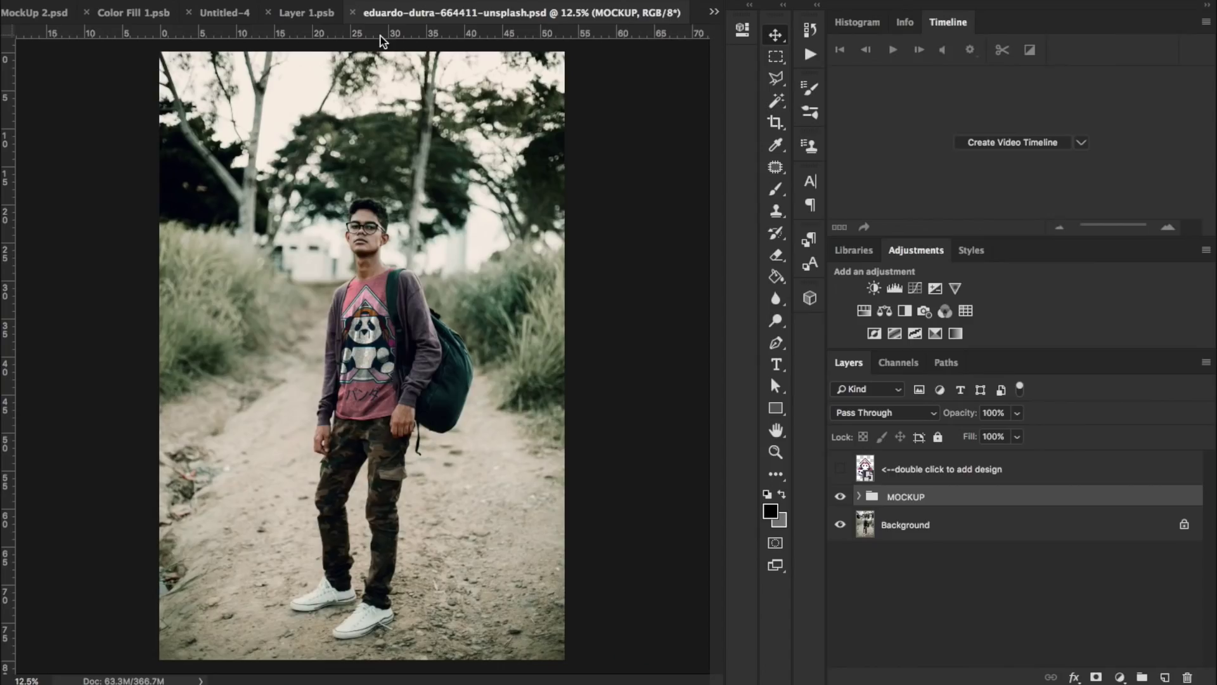
{"action": "left_click", "coordinate": [354, 13]}
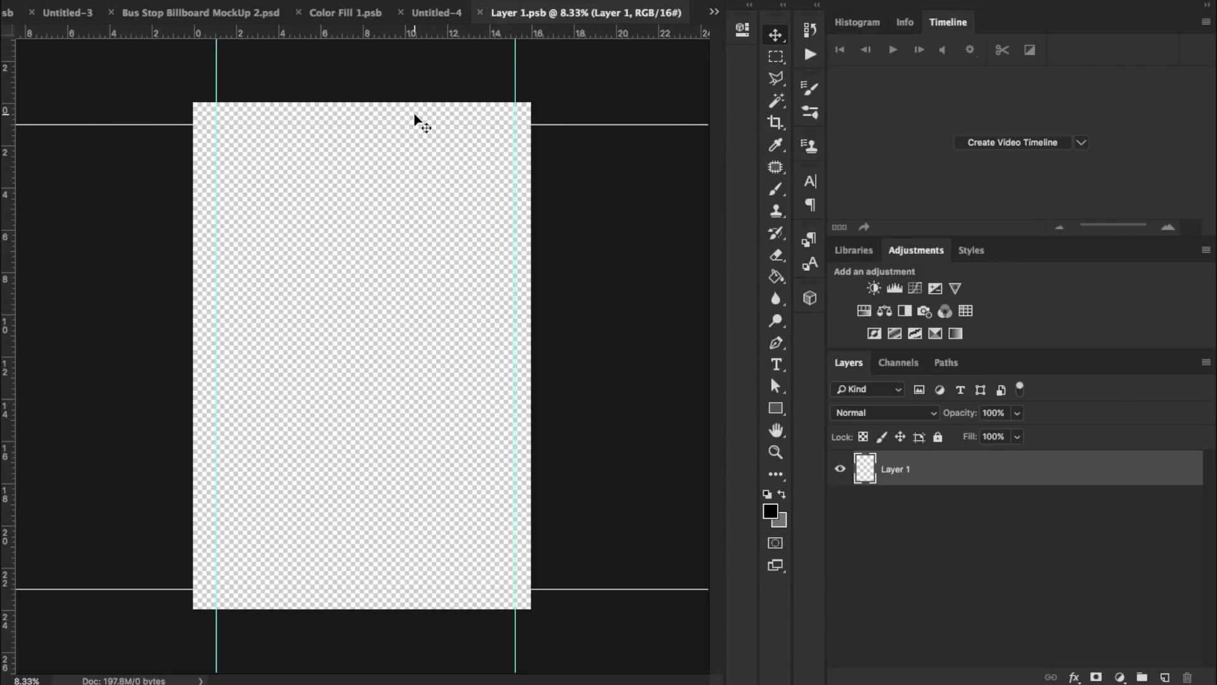
Place the T-shirt mockup PSD from the mockups folder as an embedded image in the smart object, and save and close it
{"action": "left_click", "coordinate": [277, 17]}
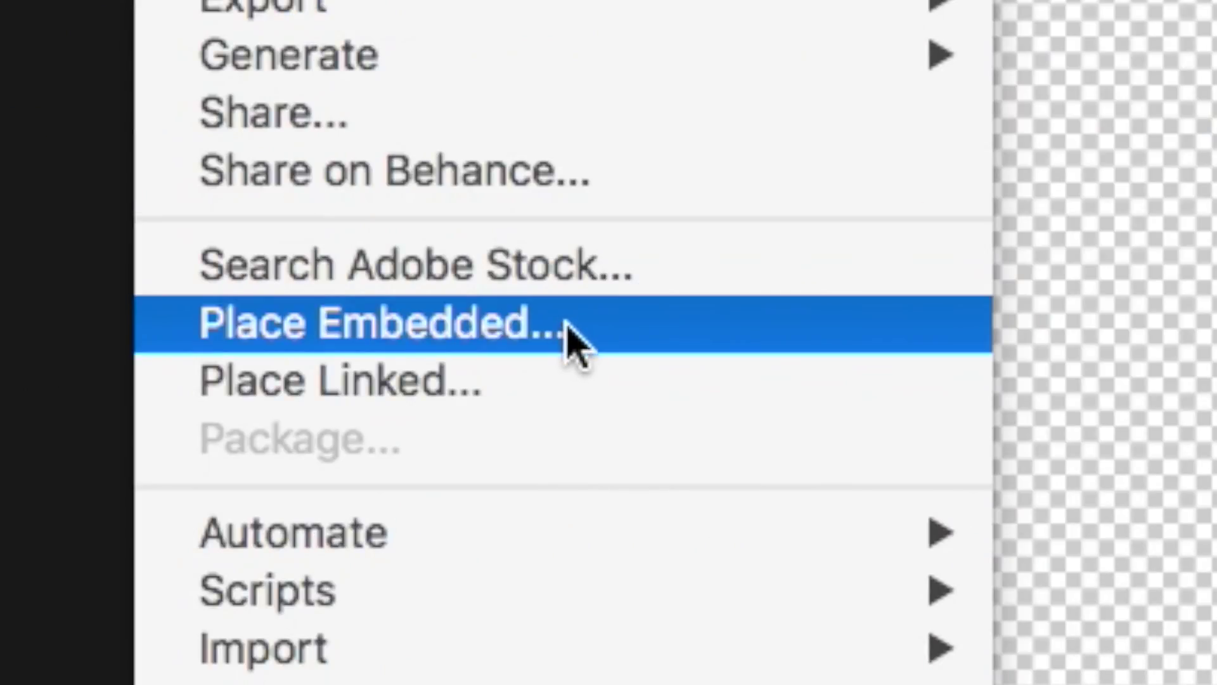
{"action": "left_click", "coordinate": [570, 379]}
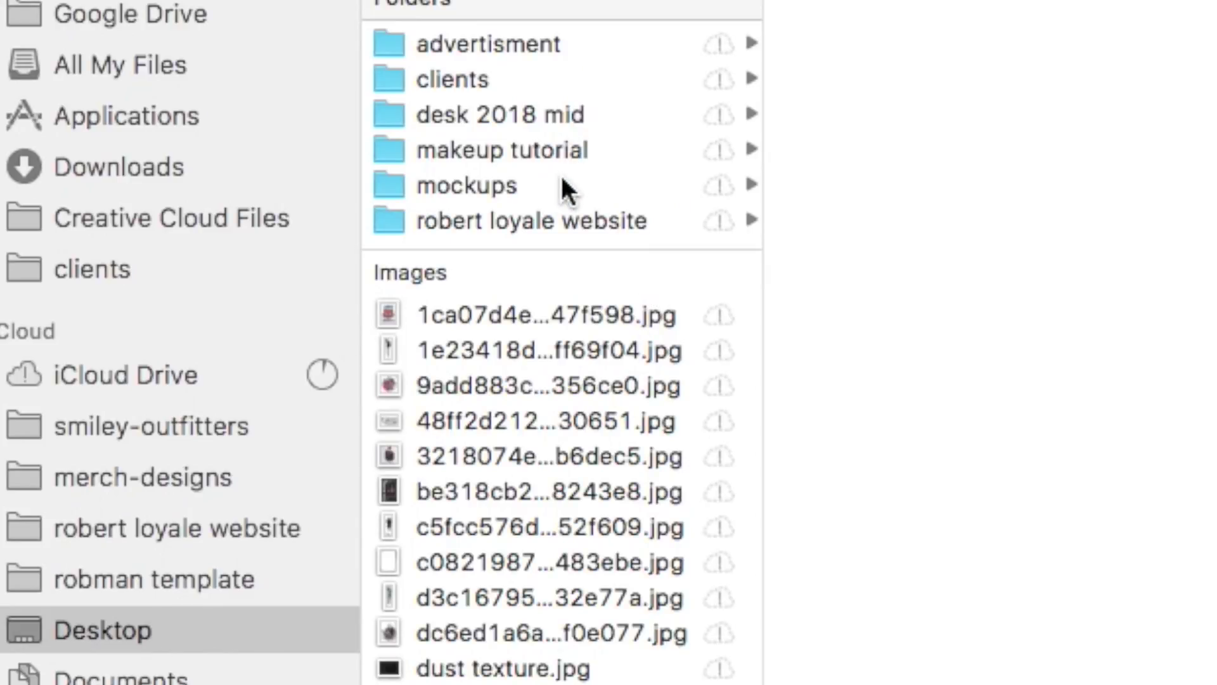
{"action": "left_click", "coordinate": [561, 187]}
{"action": "left_click", "coordinate": [794, 158]}
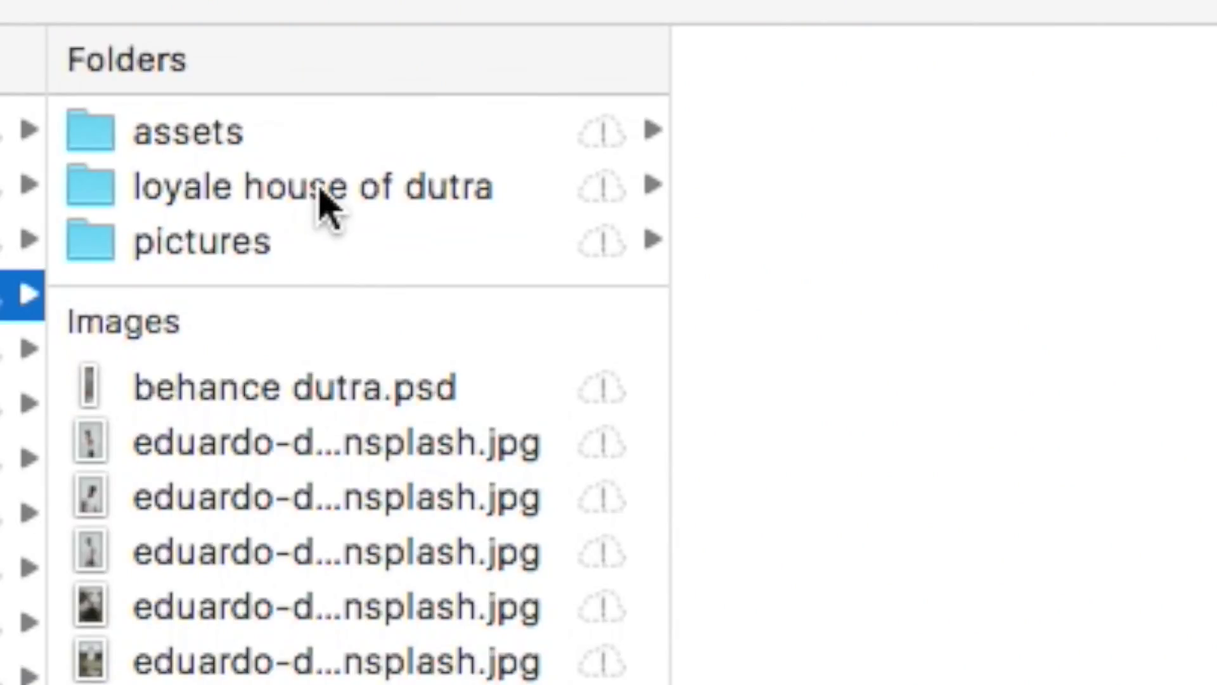
{"action": "left_click", "coordinate": [1139, 135]}
{"action": "left_click", "coordinate": [930, 609]}
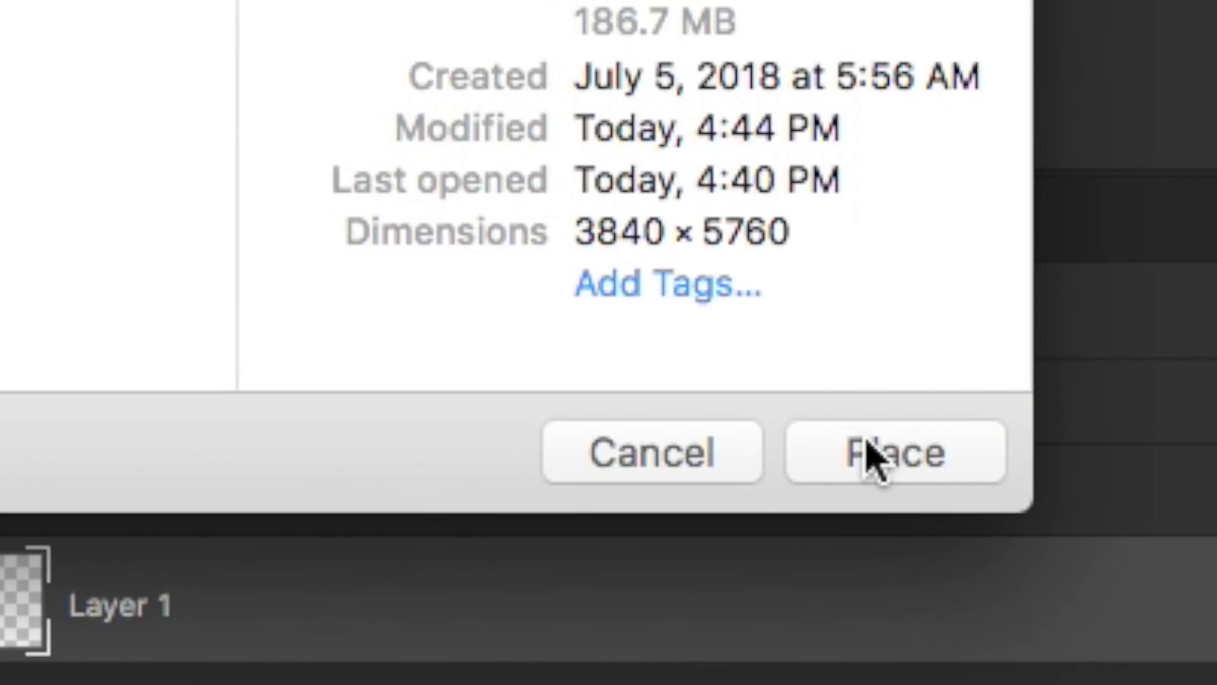
{"action": "left_click", "coordinate": [870, 454]}
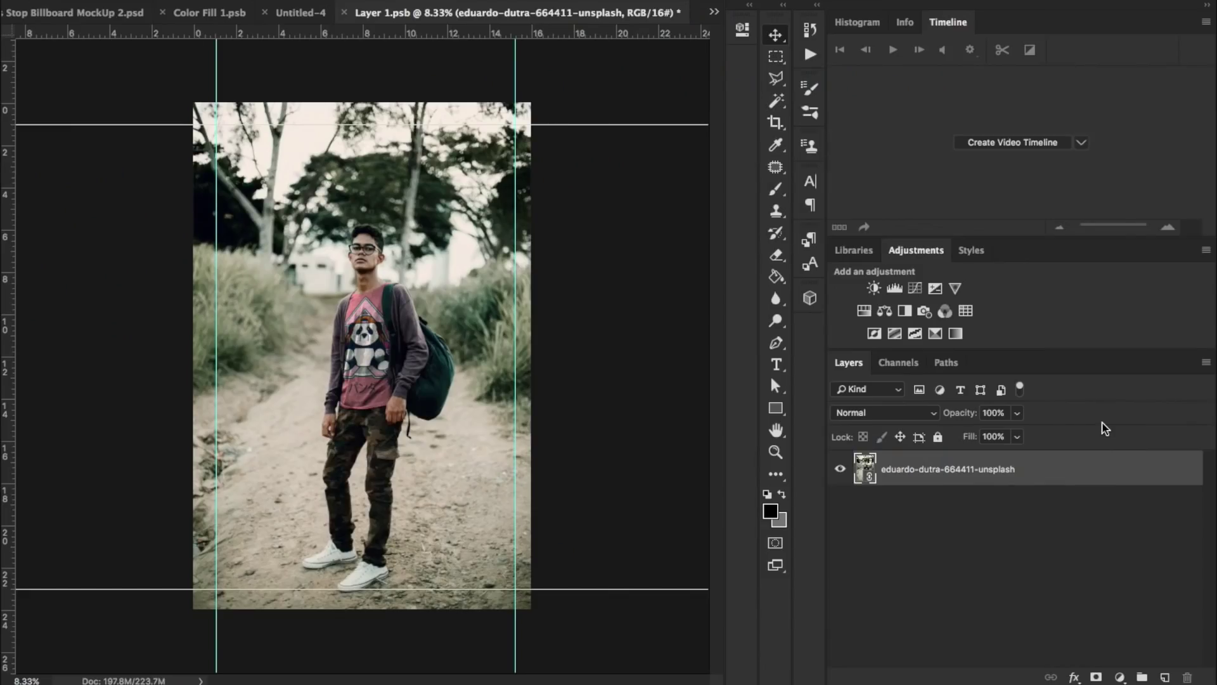
{"action": "key", "text": "super+s"}
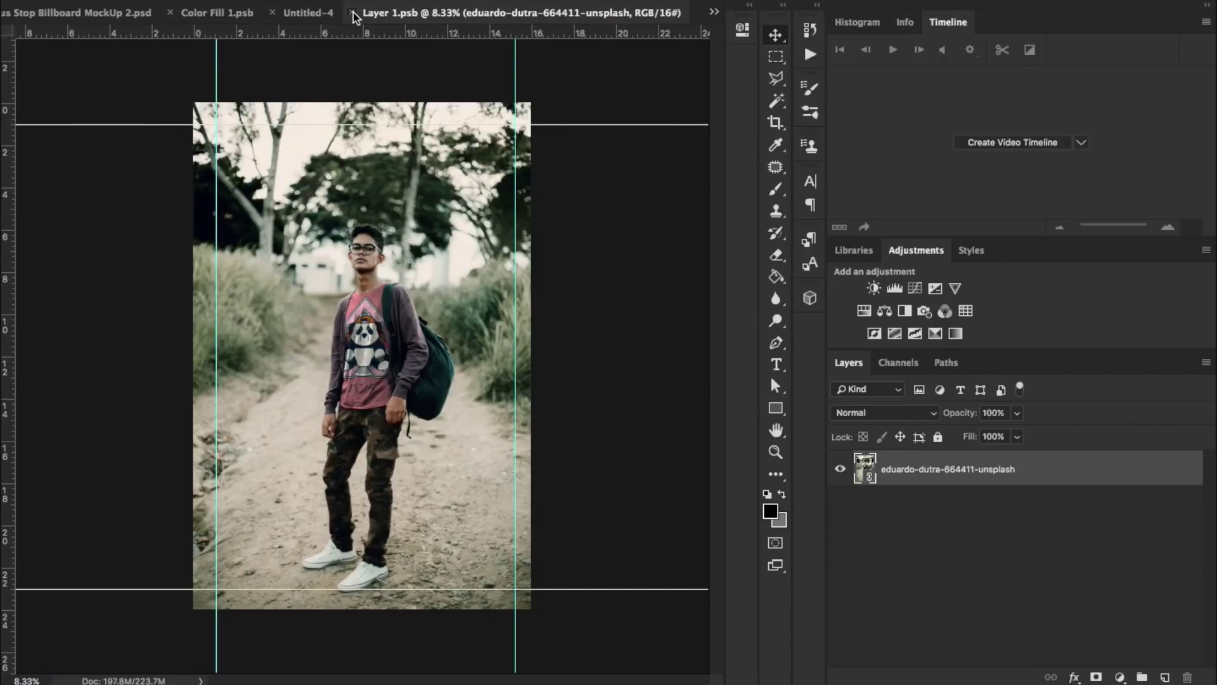
{"action": "left_click", "coordinate": [354, 16]}
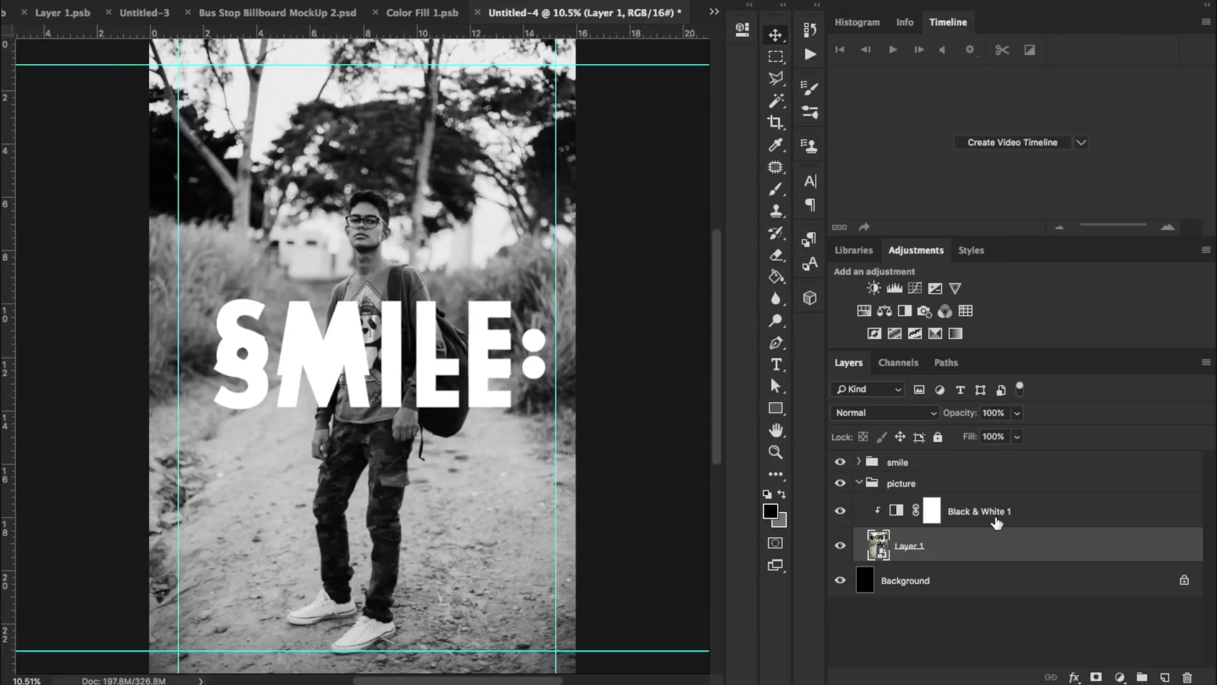
Scale the Layer 1 photo down around its centre to about 8.3 × 12.5 in and mask it to its own outline
{"action": "key", "text": "super+t"}
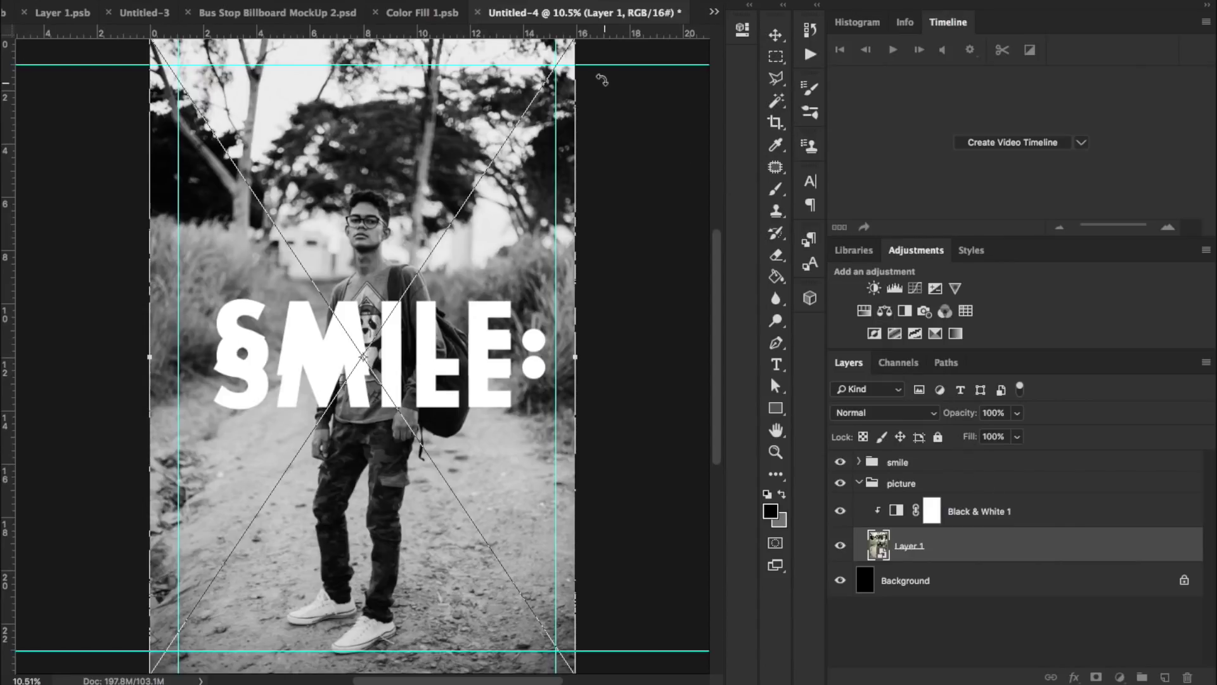
{"action": "left_click_drag", "start_coordinate": [577, 40], "coordinate": [517, 225]}
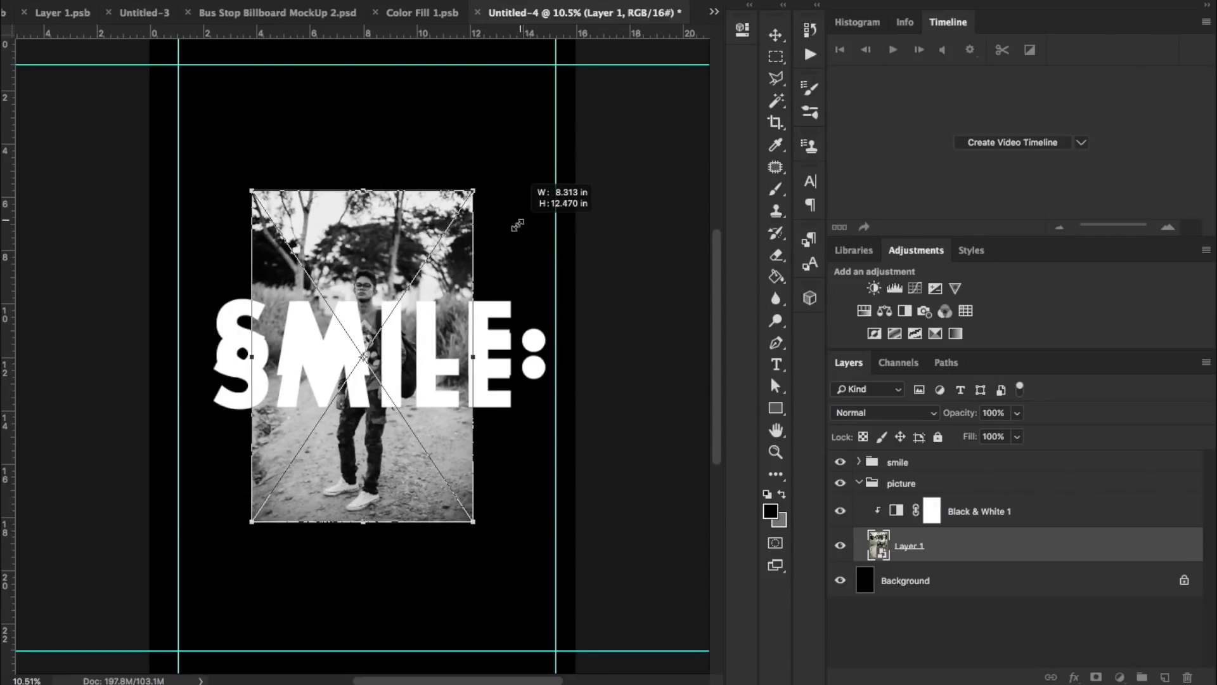
{"action": "key", "text": "Return"}
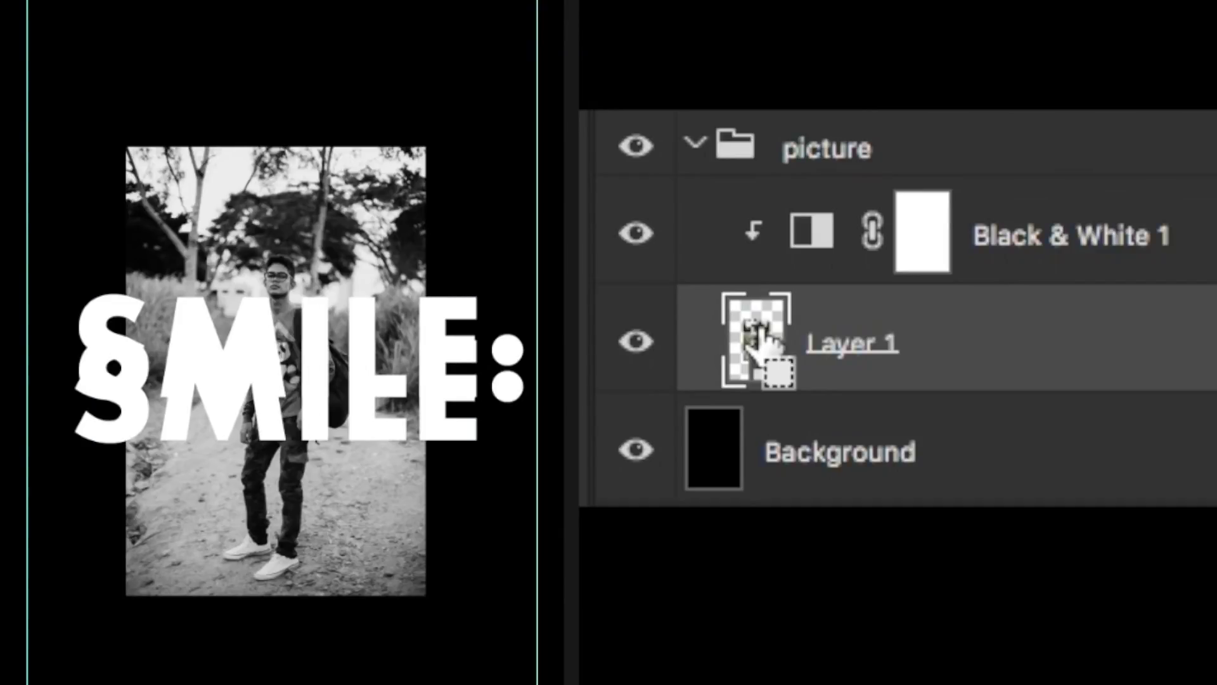
{"action": "left_click", "coordinate": [879, 546], "text": "ctrl"}
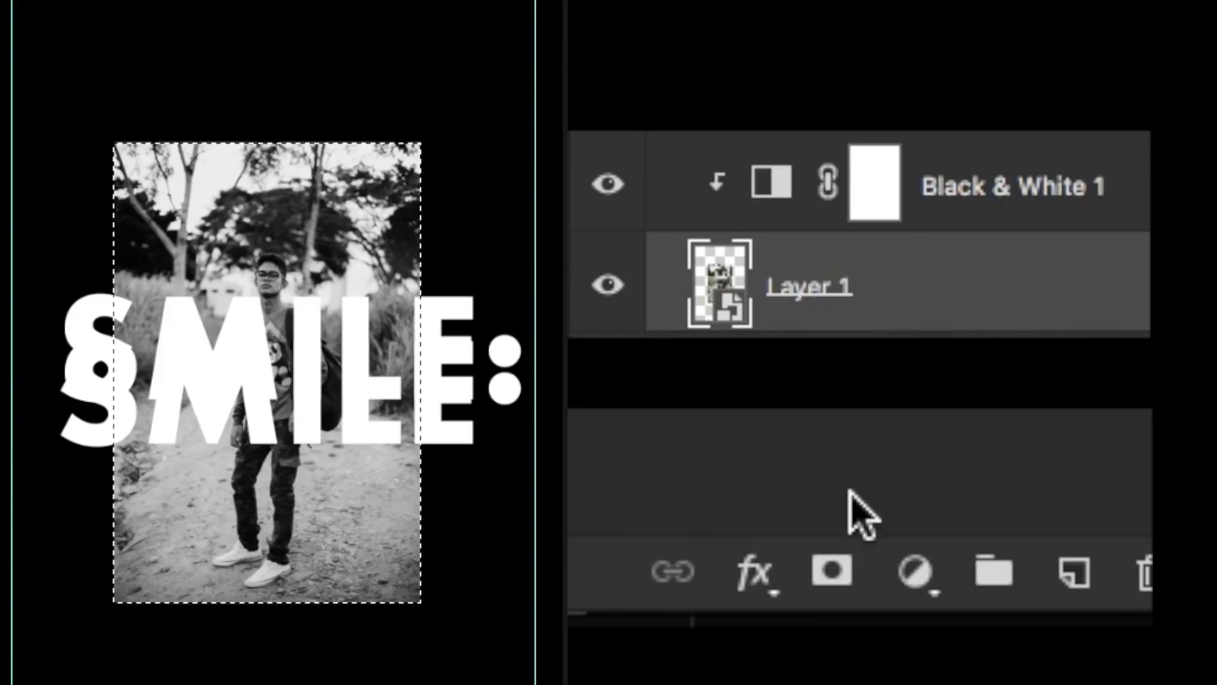
{"action": "left_click", "coordinate": [836, 566]}
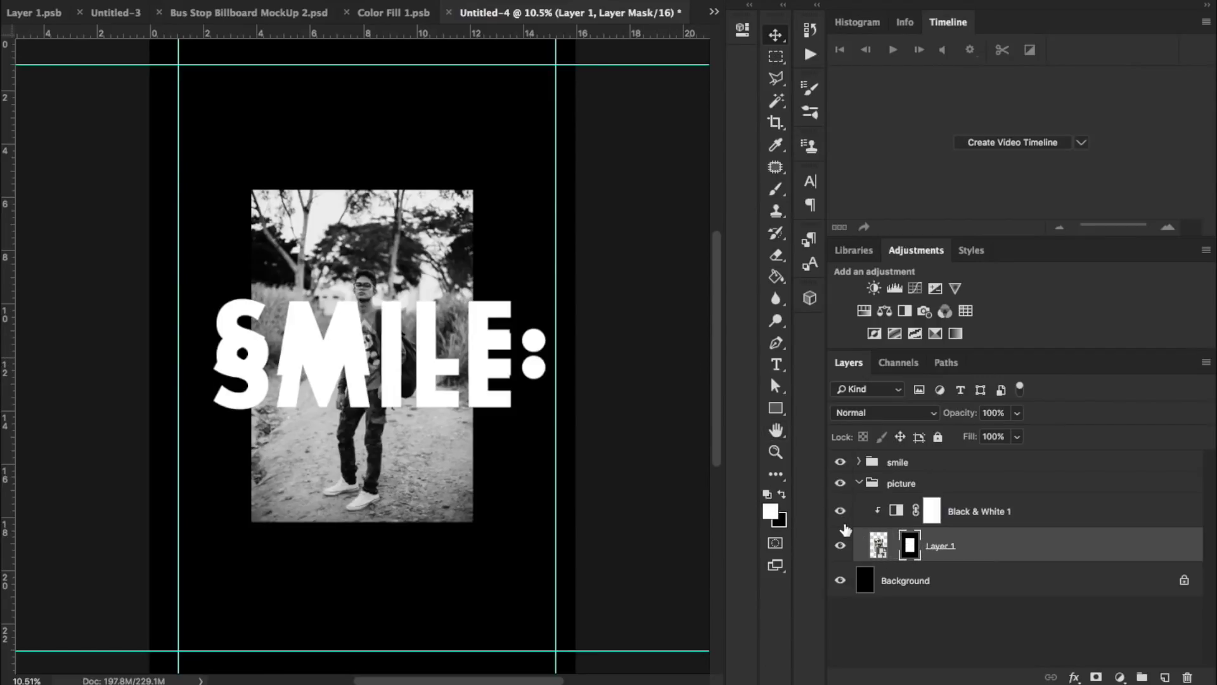
Enlarge and reposition the photo inside its unlinked, fixed mask frame, and move the SMILE: lettering lower over it
{"action": "left_click", "coordinate": [879, 545]}
{"action": "left_click_drag", "start_coordinate": [395, 225], "coordinate": [305, 57]}
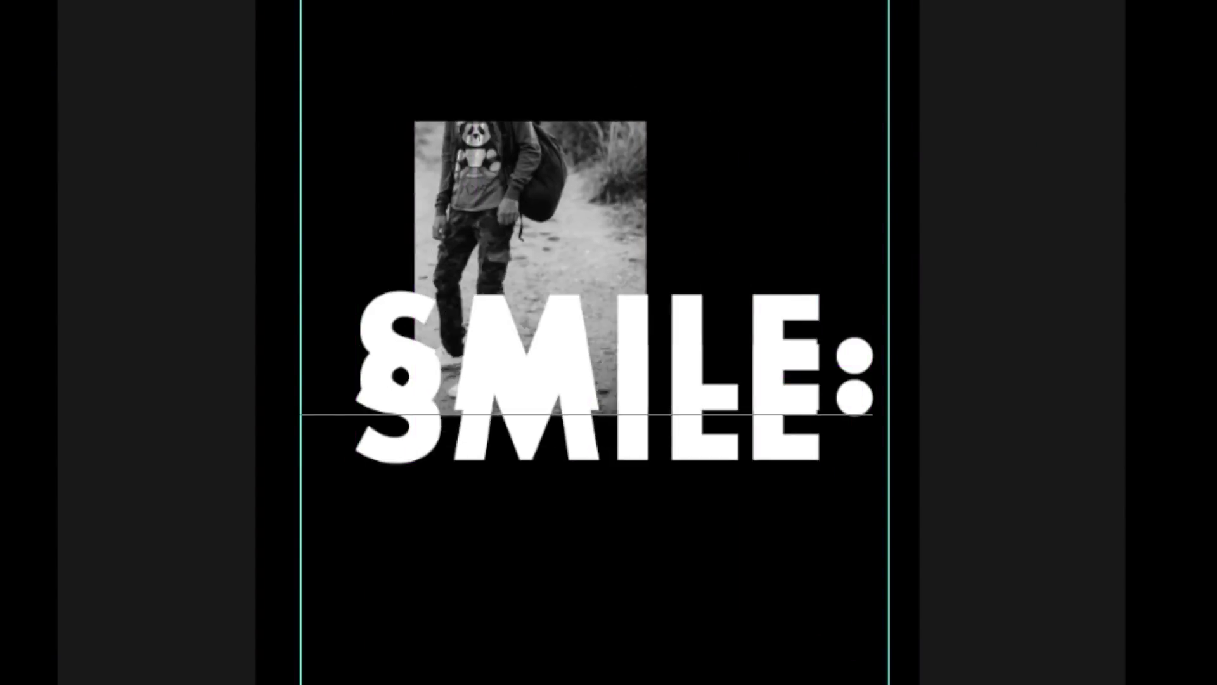
{"action": "left_click_drag", "start_coordinate": [634, 4], "coordinate": [711, 229]}
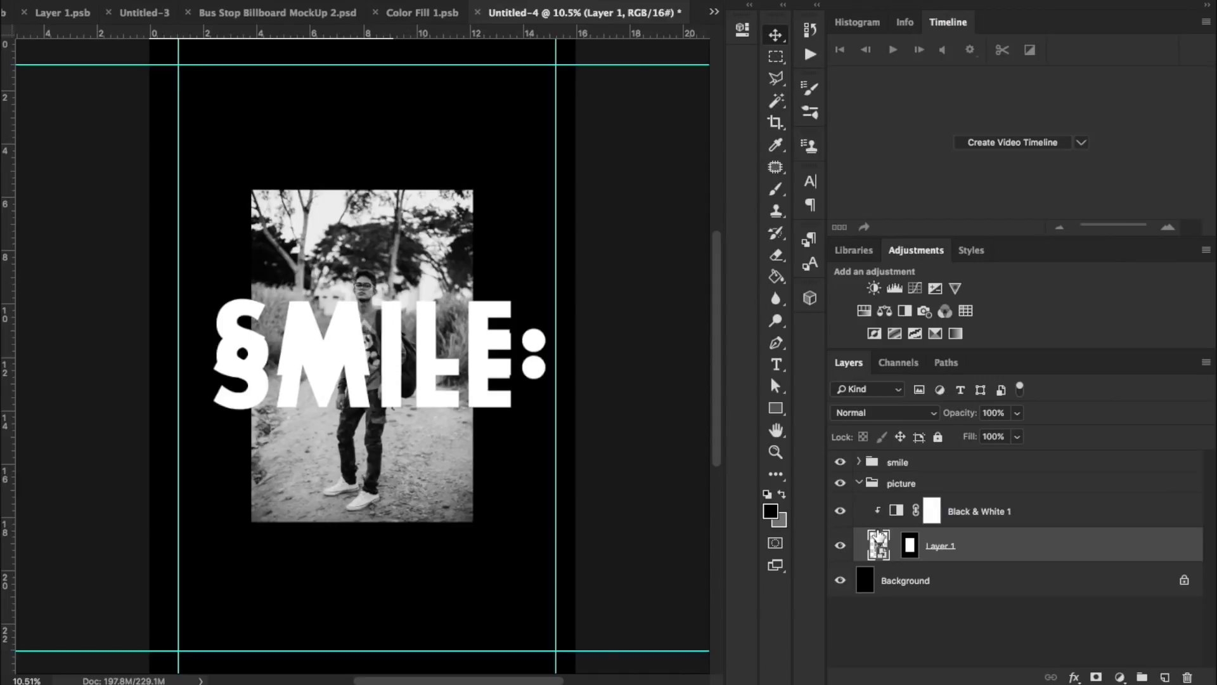
{"action": "key", "text": "ctrl+t"}
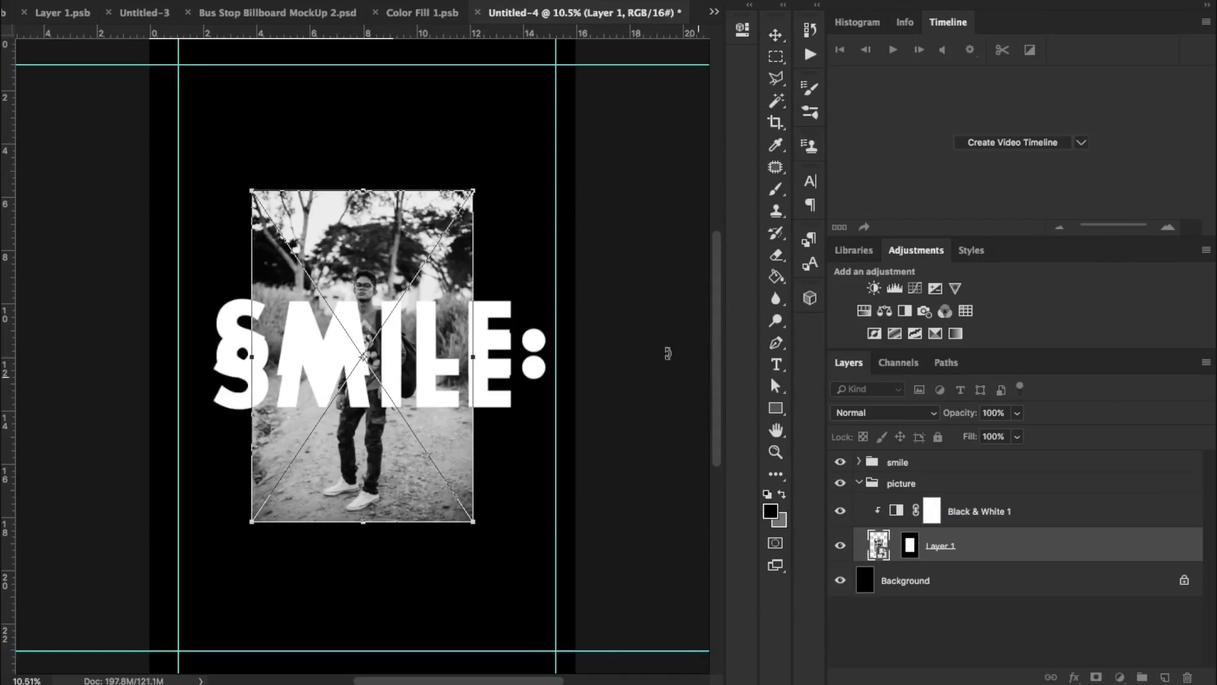
{"action": "left_click_drag", "start_coordinate": [476, 188], "coordinate": [500, 161]}
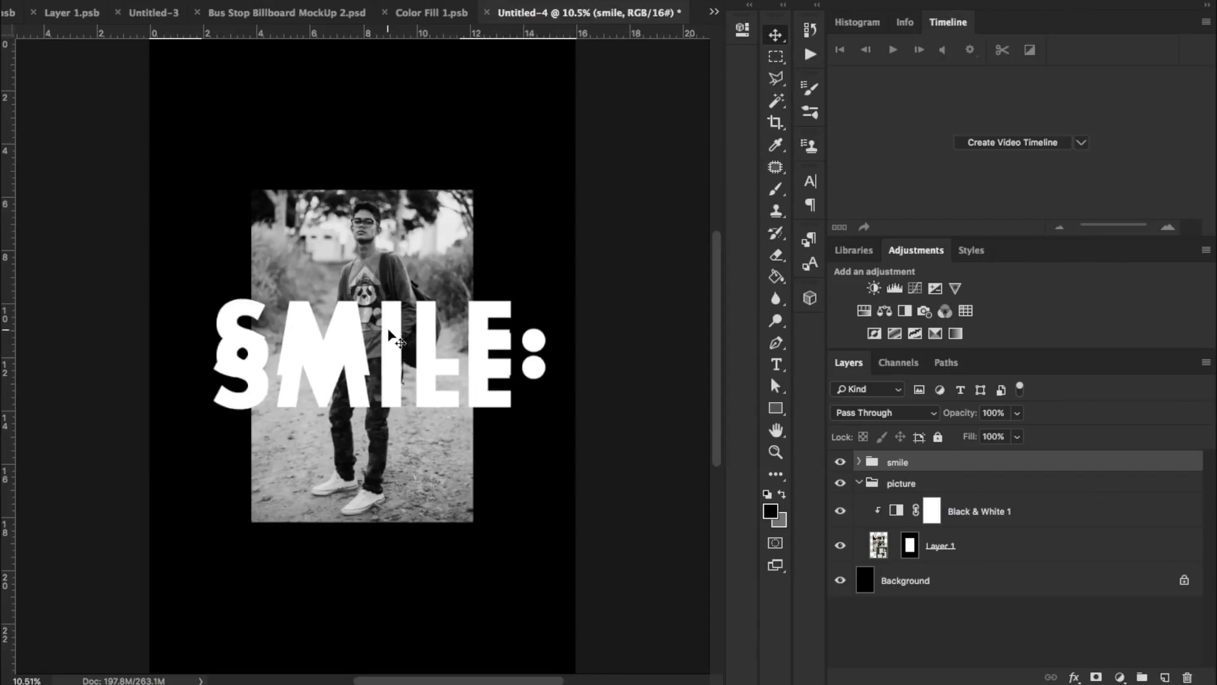
{"action": "left_click_drag", "start_coordinate": [389, 331], "coordinate": [388, 378]}
{"action": "left_click_drag", "start_coordinate": [657, 366], "coordinate": [651, 352]}
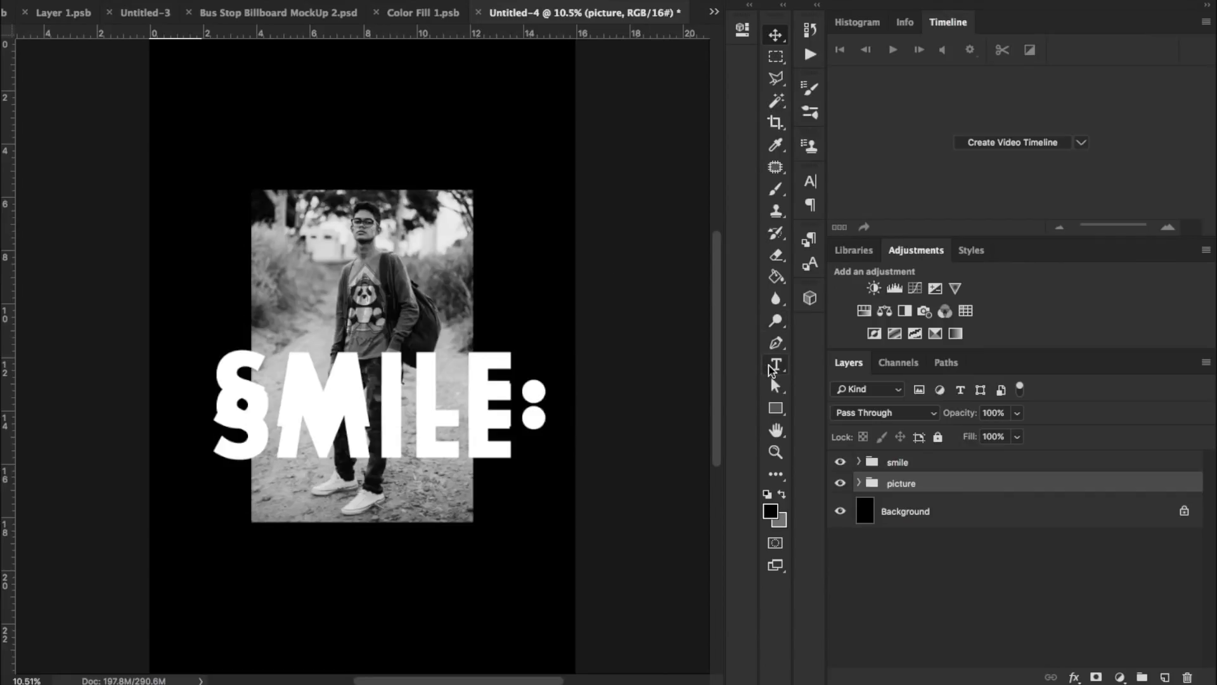
Add separate white text layers reading ST. LOUIS and MISSOURI below the photo, with MISSOURI indented on the second line
{"action": "left_click", "coordinate": [769, 366]}
{"action": "scroll", "coordinate": [244, 570], "scroll_direction": "down", "scroll_amount": 1}
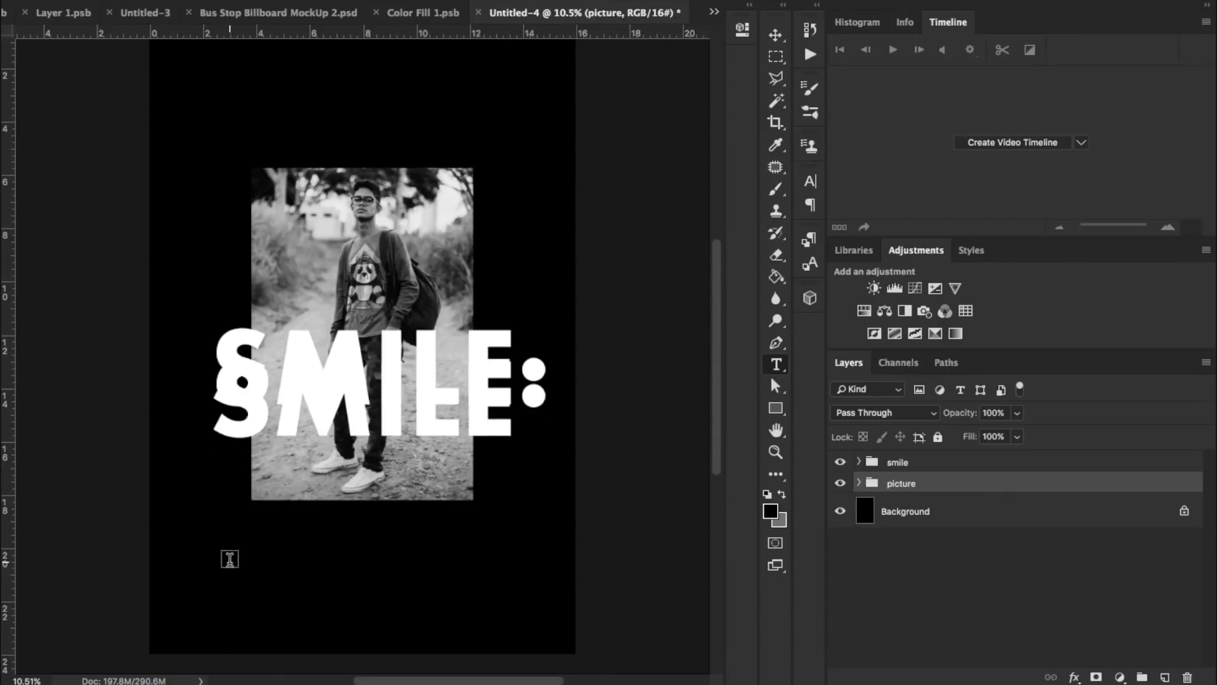
{"action": "left_click", "coordinate": [229, 558]}
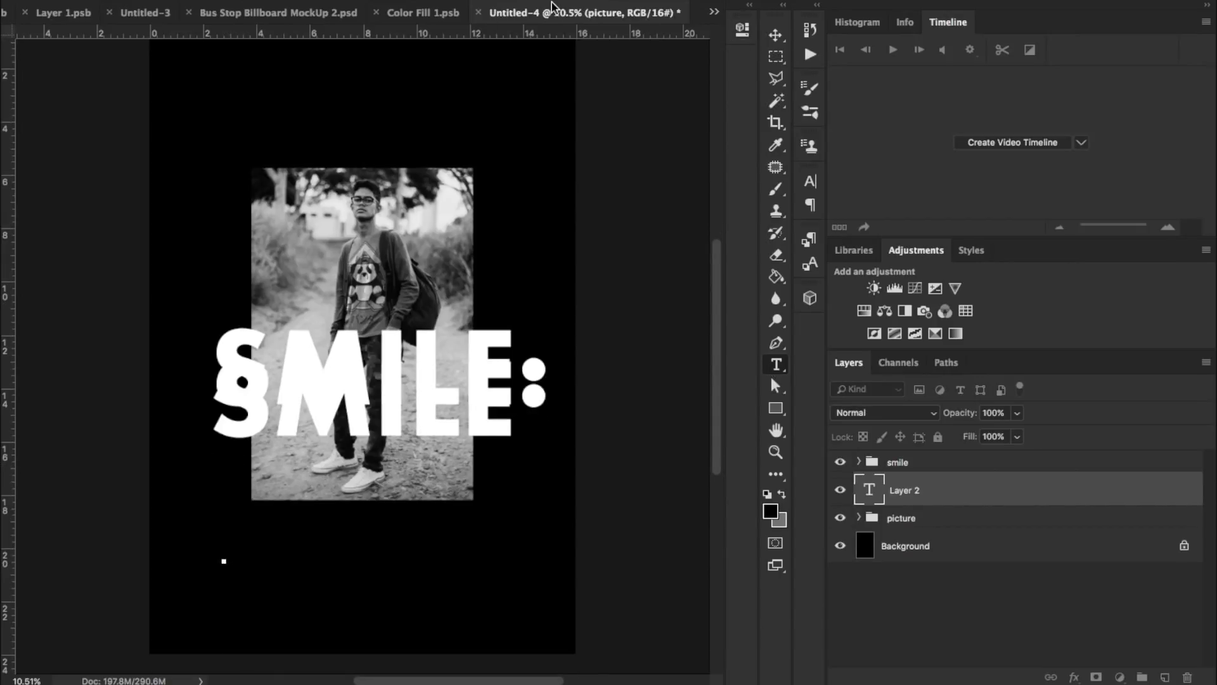
{"action": "type", "text": "ST. LOUIS"}
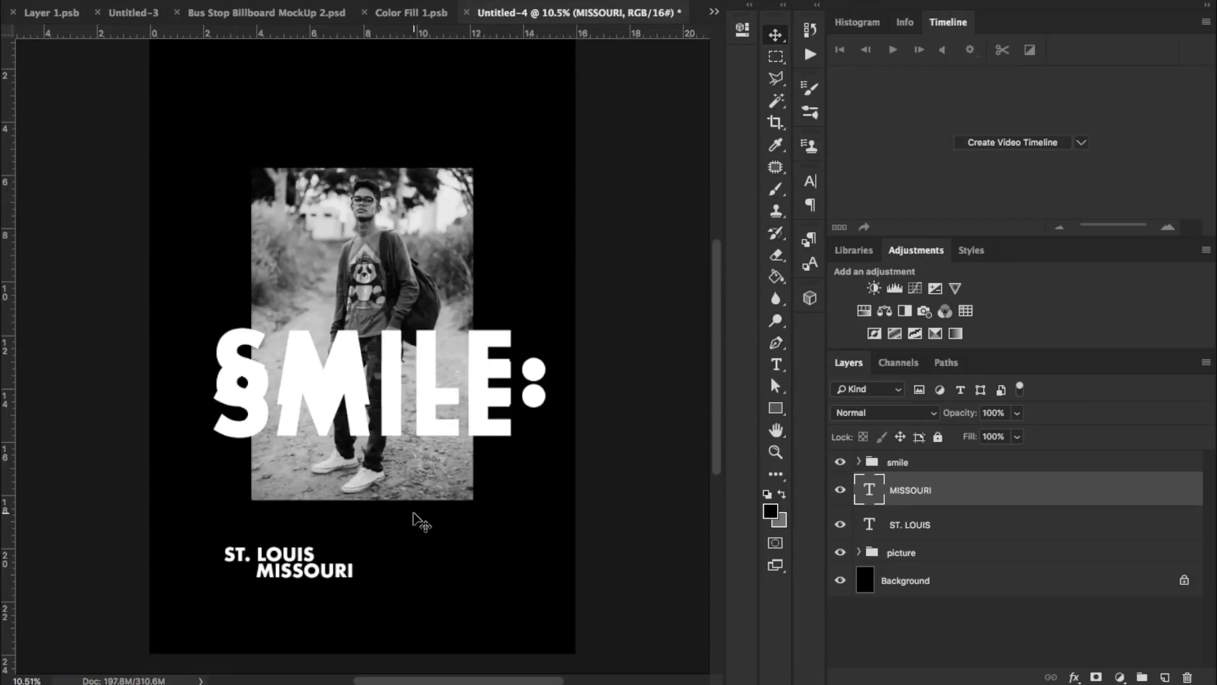
Widen the letter tracking of the ST. LOUIS text and remove the space after its period
{"action": "left_click", "coordinate": [952, 536]}
{"action": "key", "text": "t"}
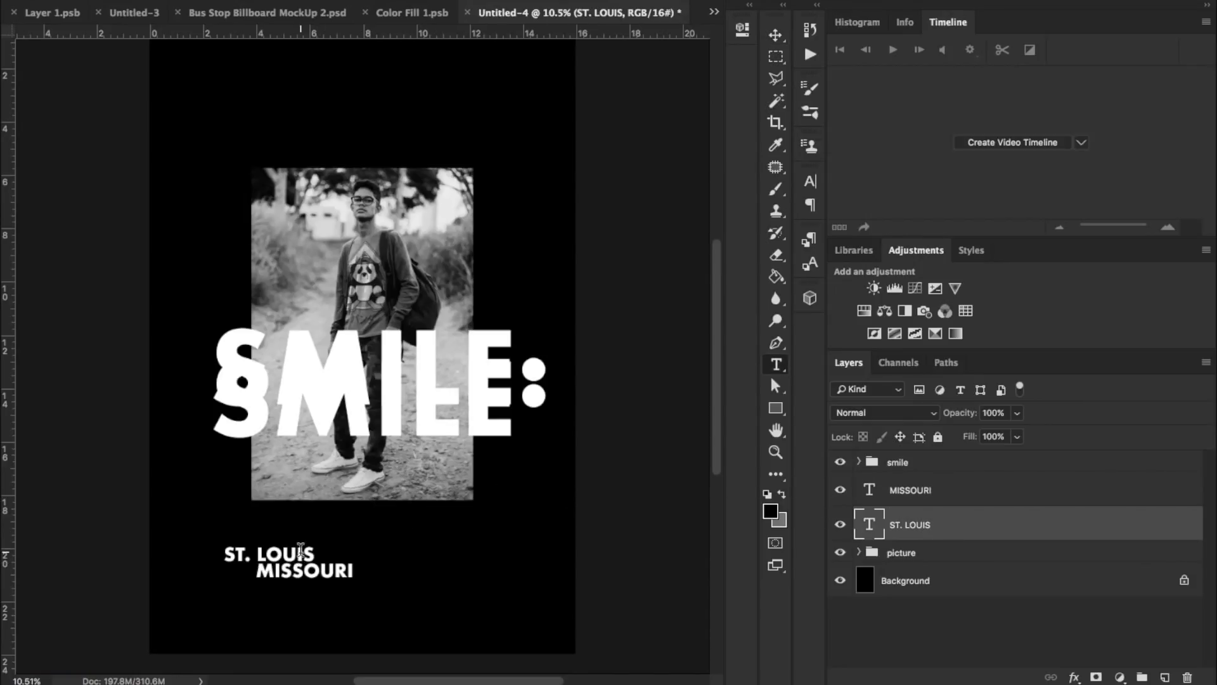
{"action": "triple_click", "coordinate": [301, 549]}
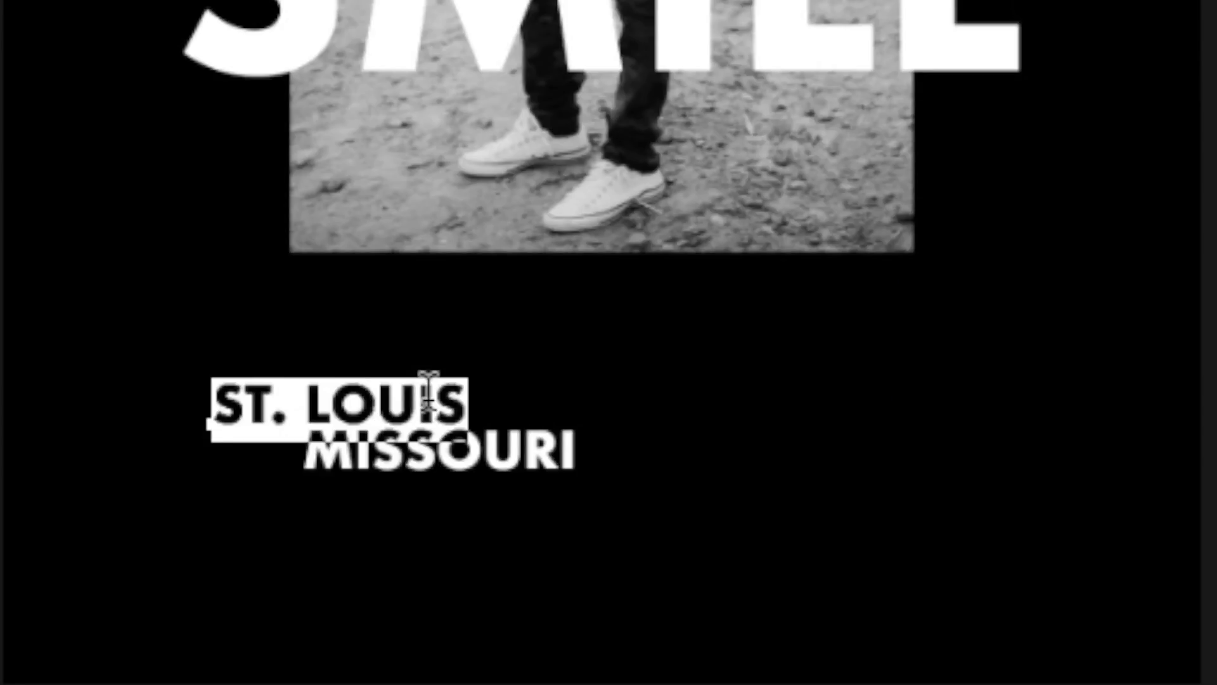
{"action": "key", "text": "alt+Right"}
{"action": "key", "text": "alt+Right"}
{"action": "key", "text": "alt+Right"}
{"action": "key", "text": "alt+Right"}
{"action": "key", "text": "alt+Right"}
{"action": "key", "text": "alt+Right"}
{"action": "key", "text": "alt+Right"}
{"action": "key", "text": "alt+Right"}
{"action": "key", "text": "alt+Right"}
{"action": "key", "text": "alt+Right"}
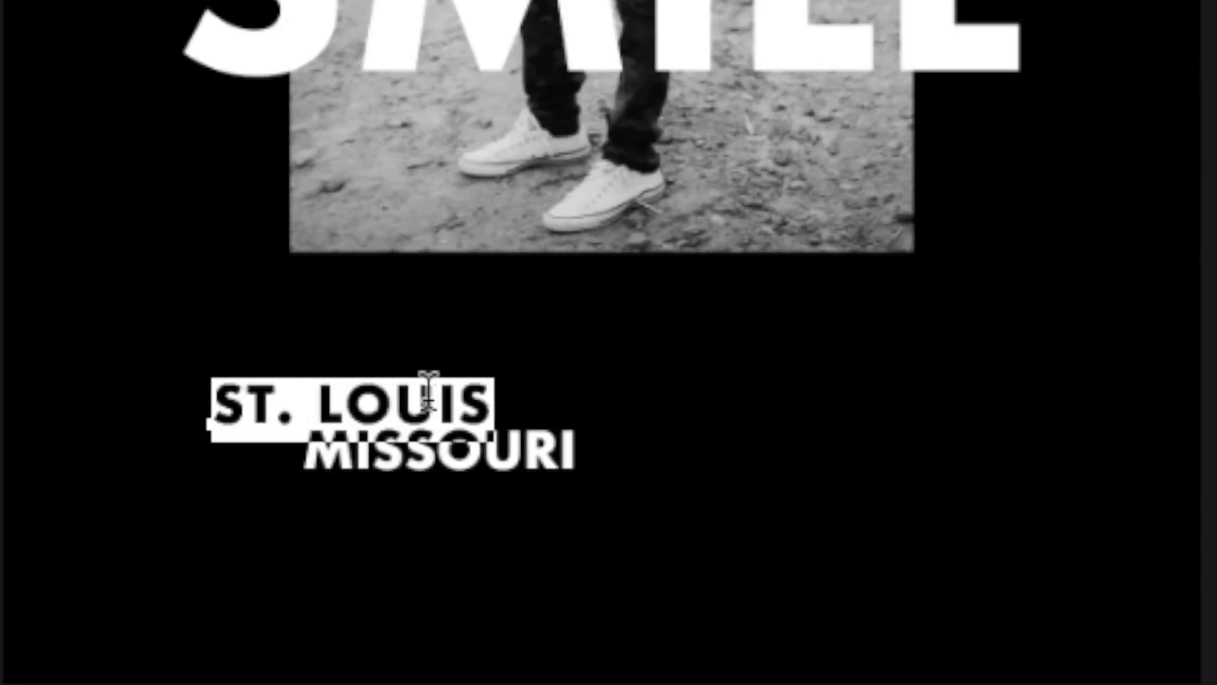
{"action": "key", "text": "alt+Right"}
{"action": "left_click", "coordinate": [776, 36]}
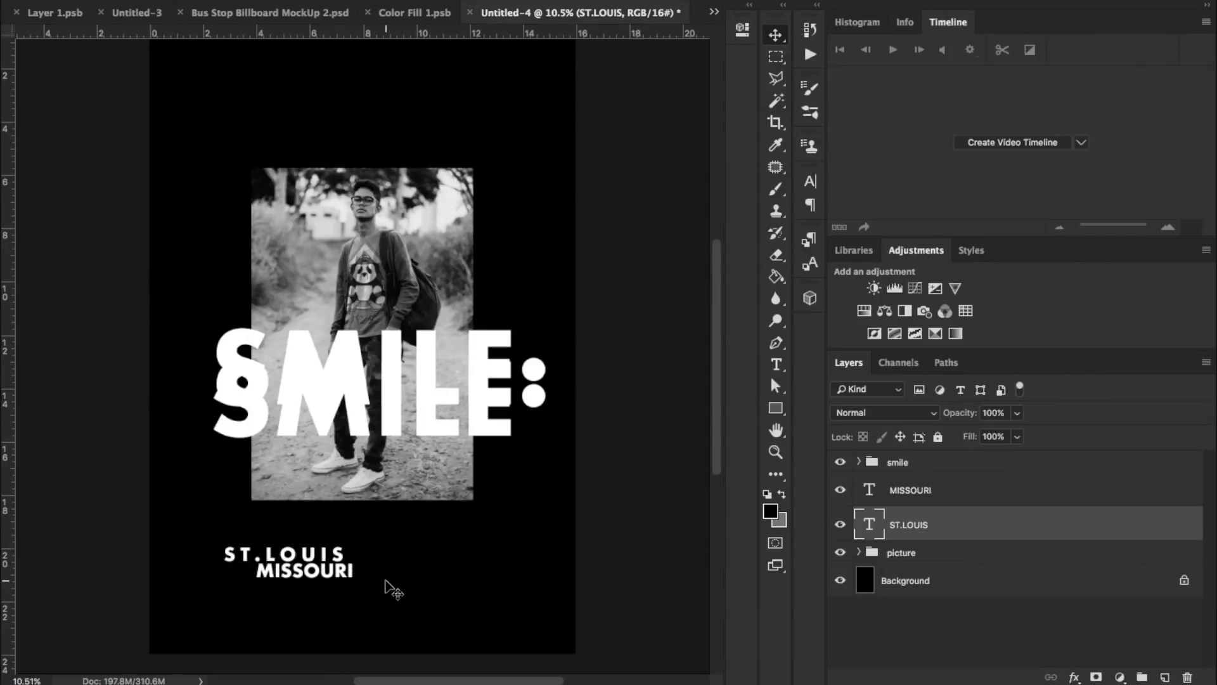
Set the ST.LOUIS text to the Medium font style and give MISSOURI the same style and wide tracking
{"action": "left_click", "coordinate": [772, 369]}
{"action": "left_click", "coordinate": [365, 0]}
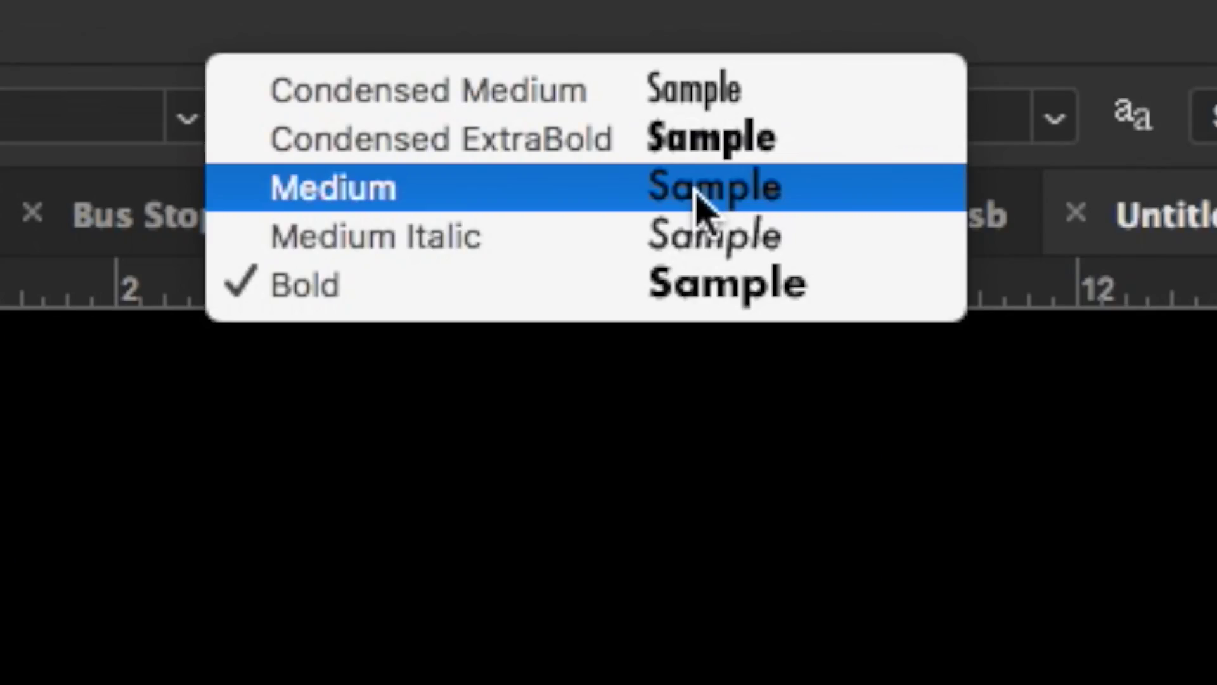
{"action": "left_click", "coordinate": [365, 7]}
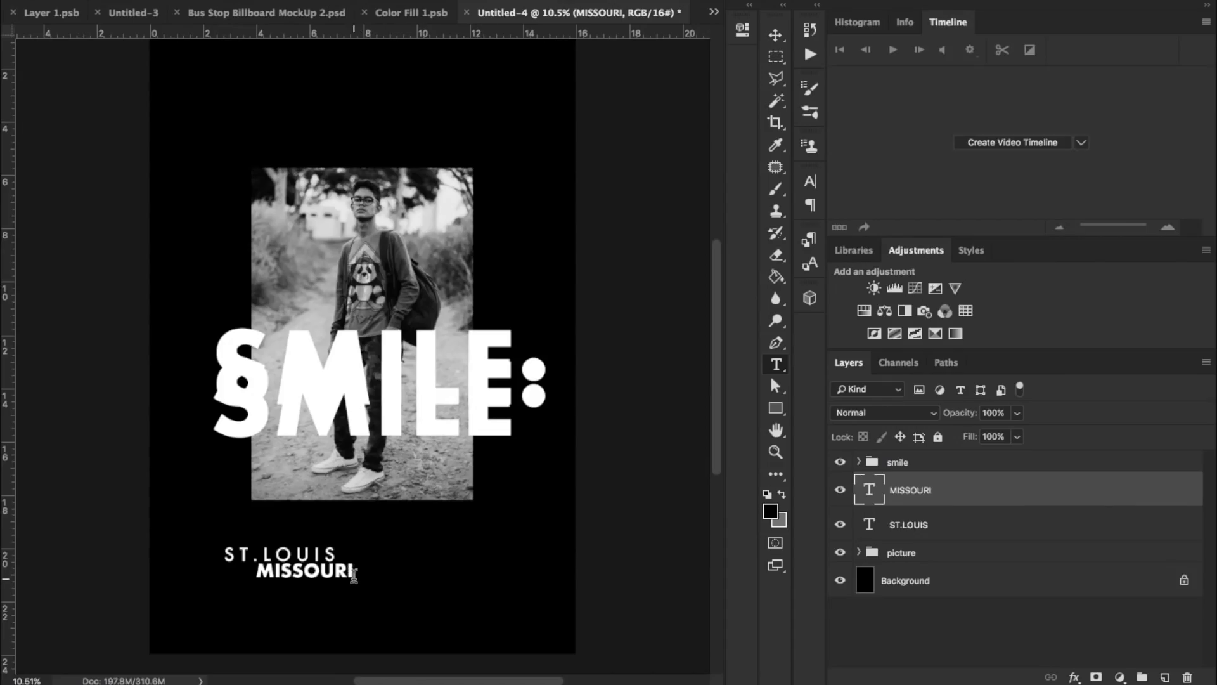
{"action": "double_click", "coordinate": [609, 378]}
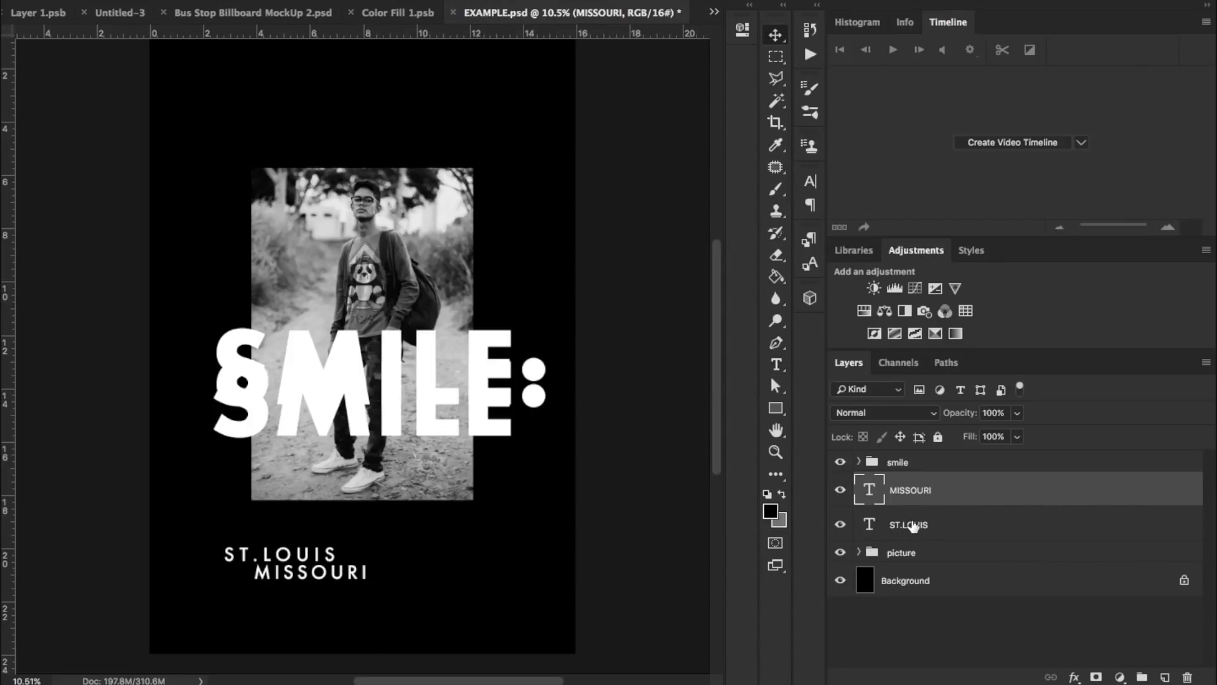
Set the font size of both the ST.LOUIS and MISSOURI text layers to 24 pt
{"action": "left_click", "coordinate": [914, 525], "text": "shift"}
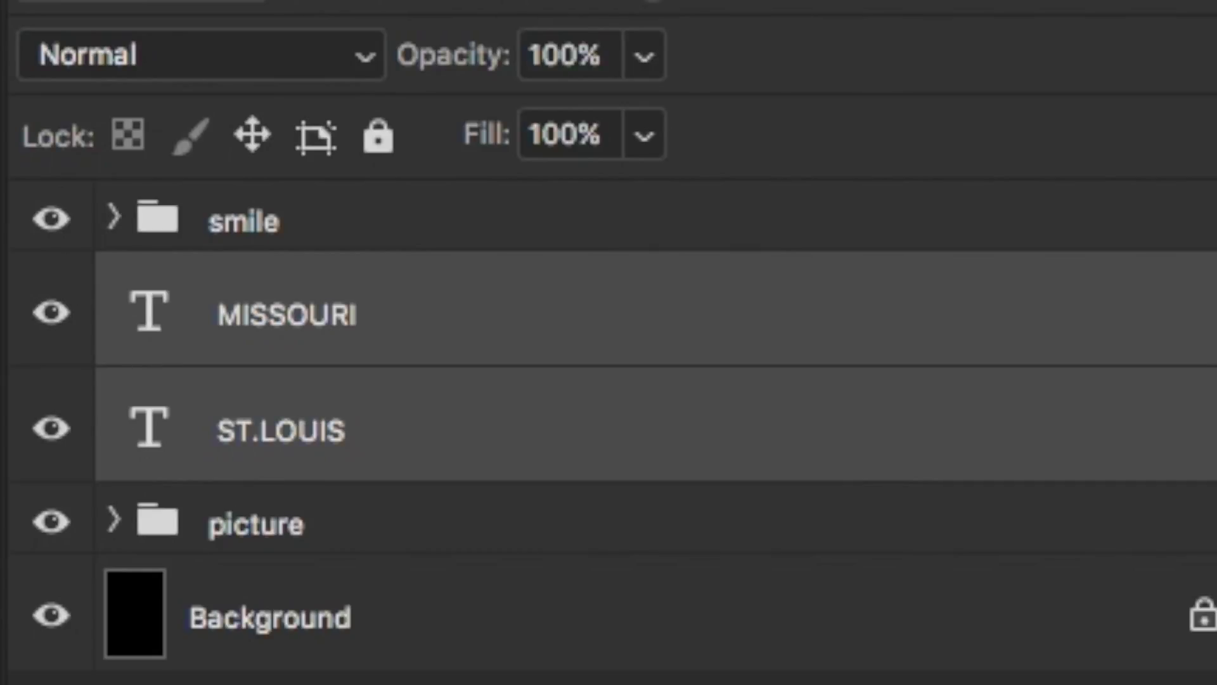
{"action": "left_click", "coordinate": [511, 88]}
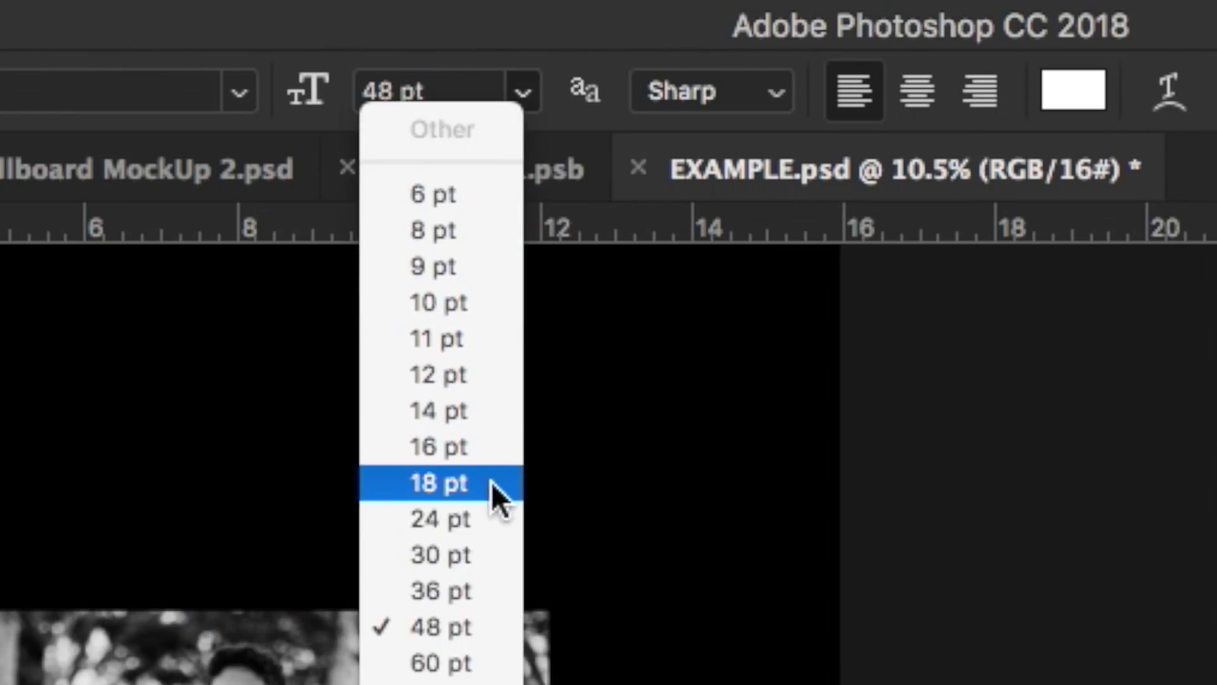
{"action": "left_click", "coordinate": [485, 522]}
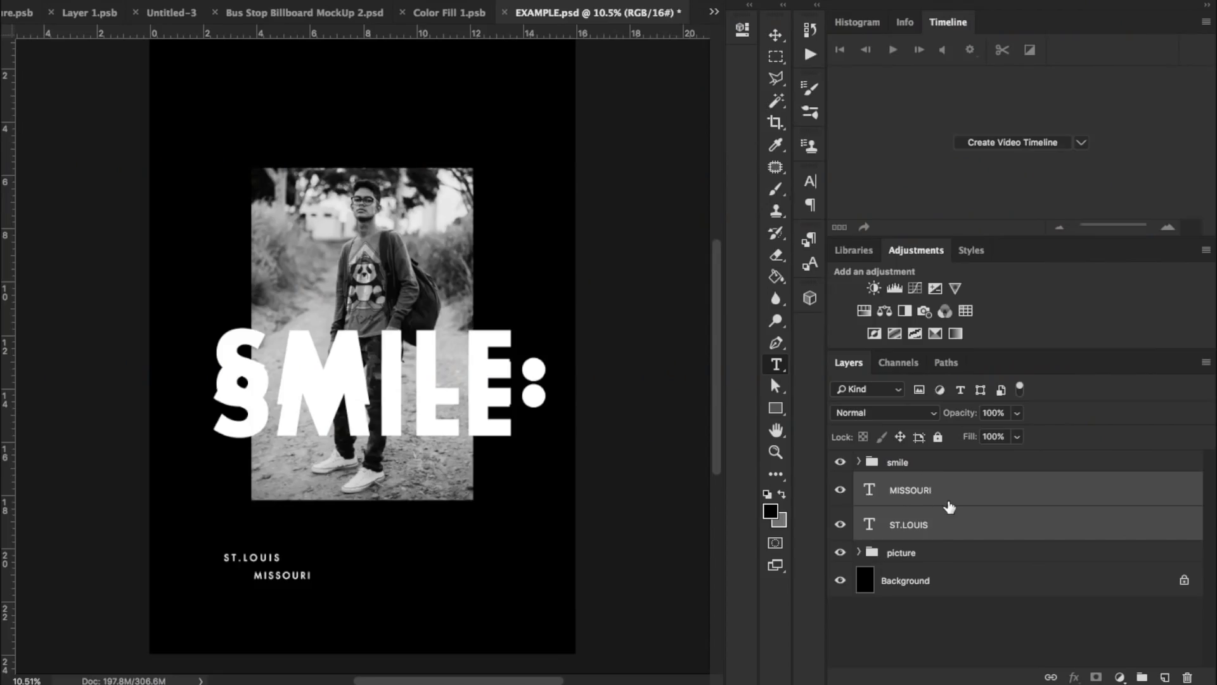
Nudge the ST.LOUIS text down until it sits closely above MISSOURI
{"action": "left_click", "coordinate": [949, 505]}
{"action": "left_click", "coordinate": [936, 538]}
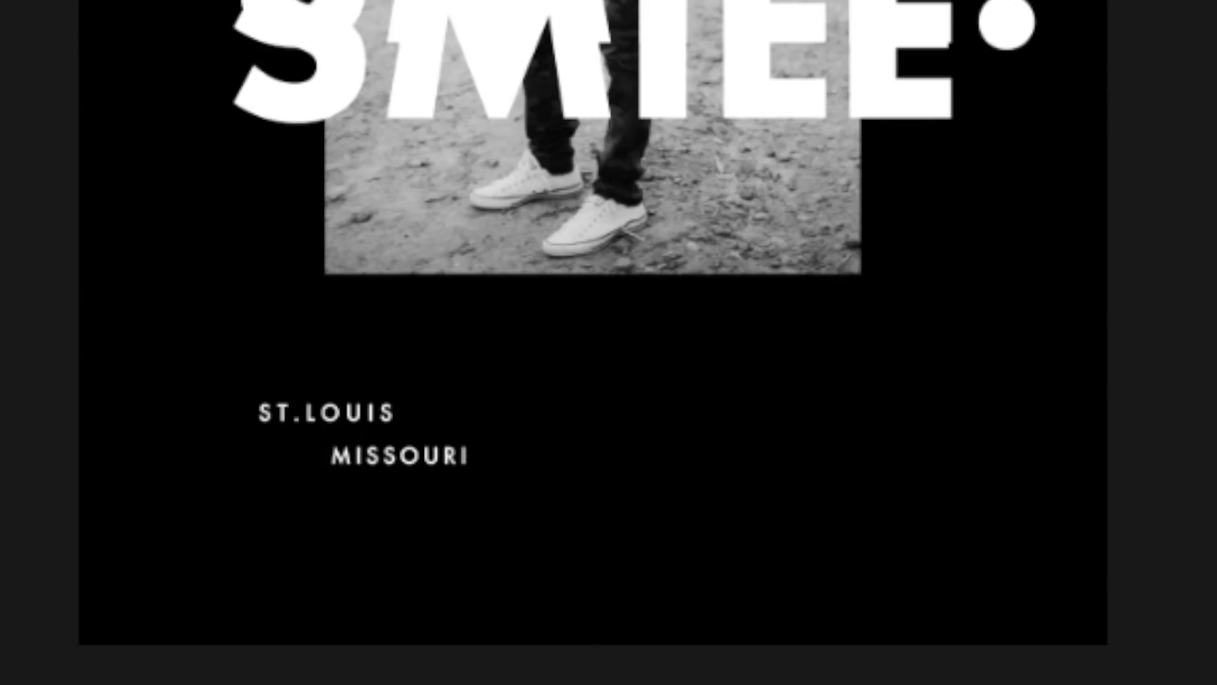
{"action": "key", "text": "super+shift+Down"}
{"action": "key", "text": "super+shift+Down"}
{"action": "key", "text": "super+shift+Down"}
{"action": "key", "text": "super+shift+Down"}
{"action": "key", "text": "super+shift+Down"}
{"action": "key", "text": "super+shift+Down"}
{"action": "key", "text": "super+shift+Down"}
{"action": "key", "text": "super+shift+Down"}
{"action": "key", "text": "super+shift+Down"}
{"action": "key", "text": "super+shift+Down"}
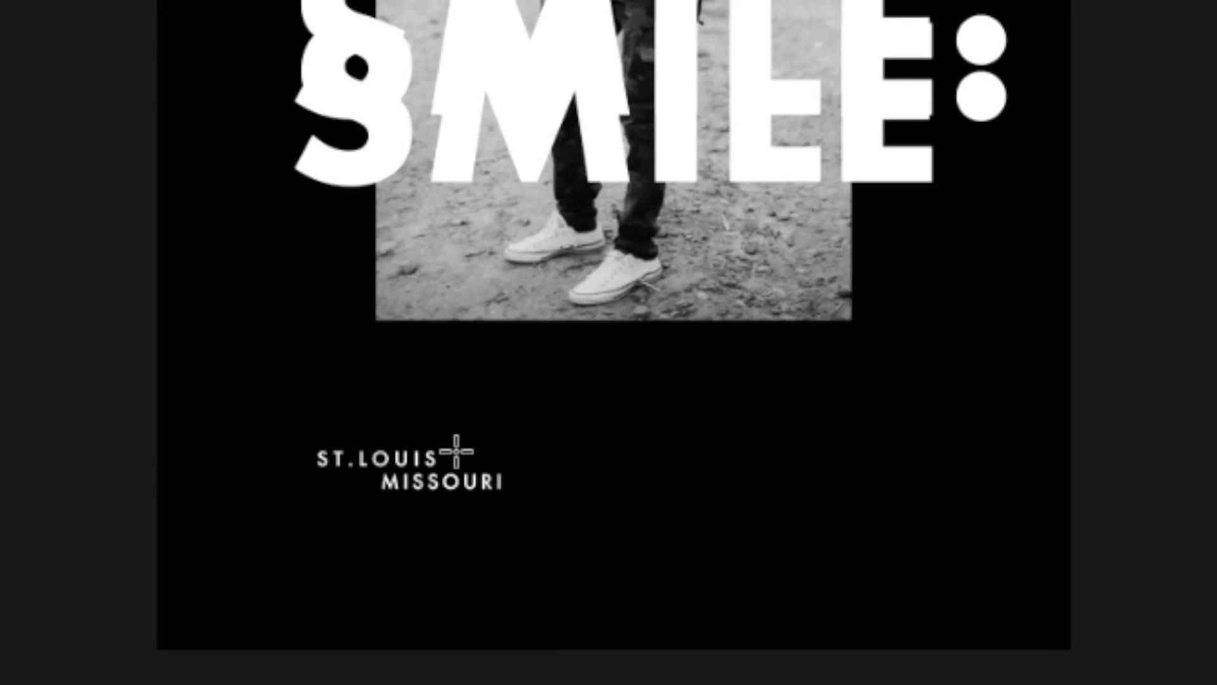
Draw a thin 862 × 48 px rectangle beside ST.LOUIS with no stroke and a white fill
{"action": "left_click_drag", "start_coordinate": [288, 559], "coordinate": [426, 567]}
{"action": "left_click_drag", "start_coordinate": [751, 464], "coordinate": [619, 457]}
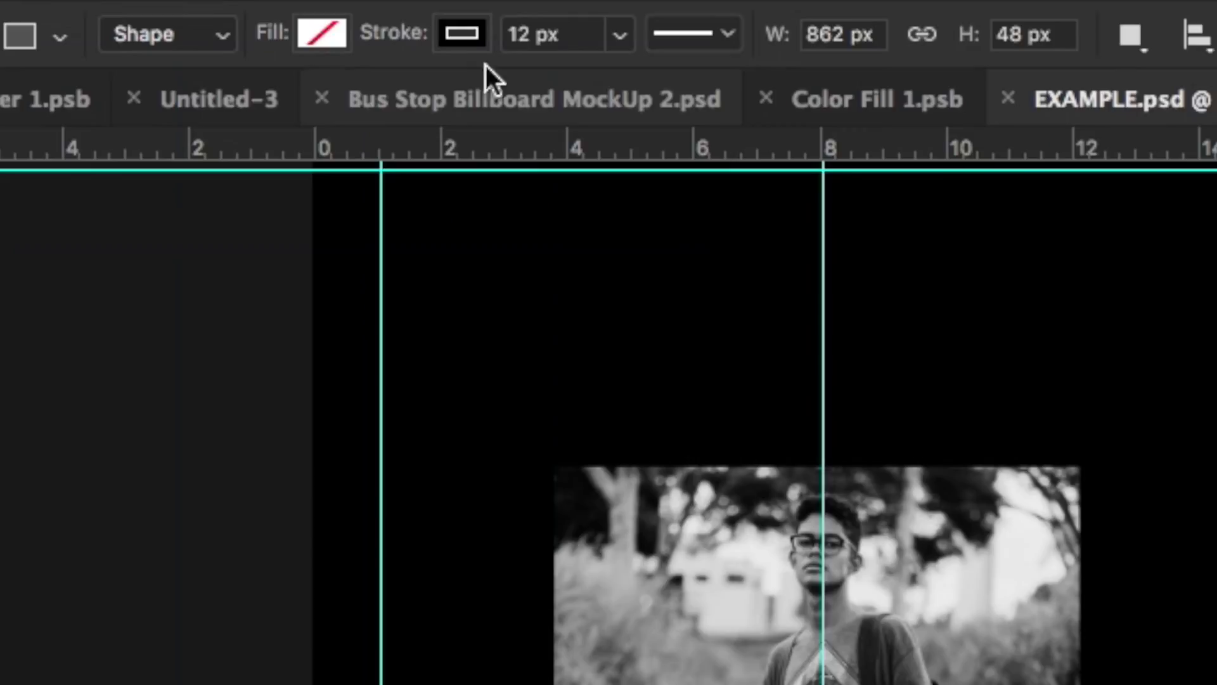
{"action": "left_click", "coordinate": [461, 36]}
{"action": "left_click", "coordinate": [303, 107]}
{"action": "left_click", "coordinate": [307, 41]}
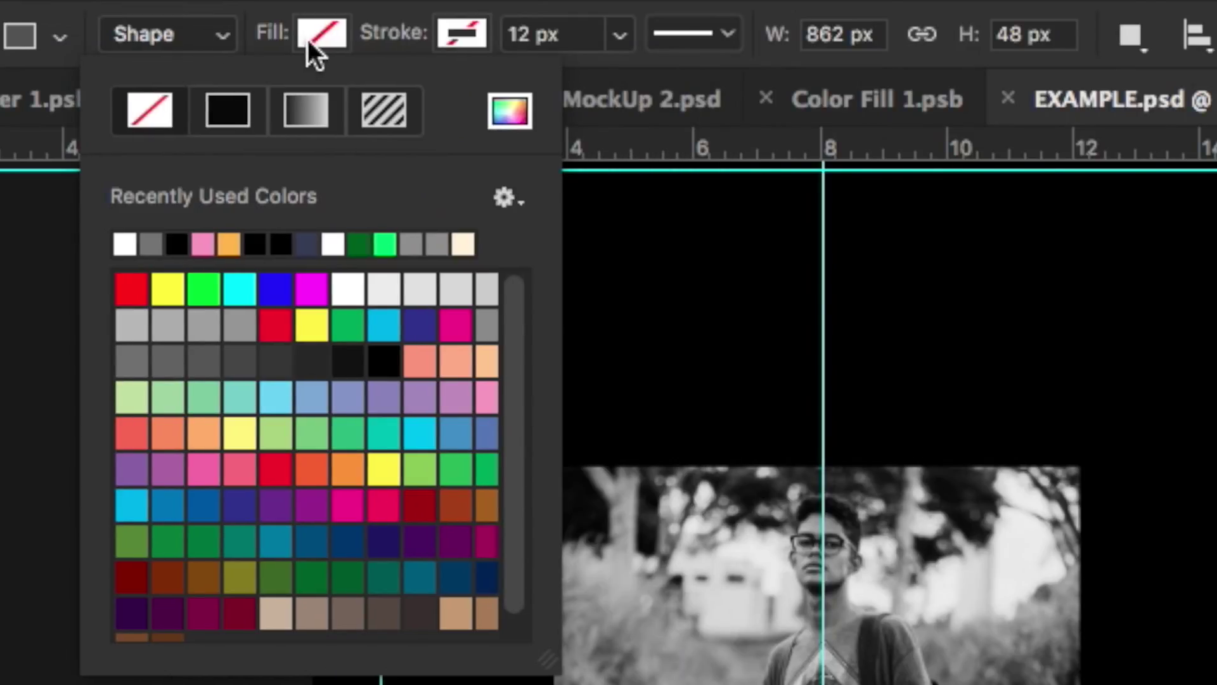
{"action": "left_click", "coordinate": [124, 243]}
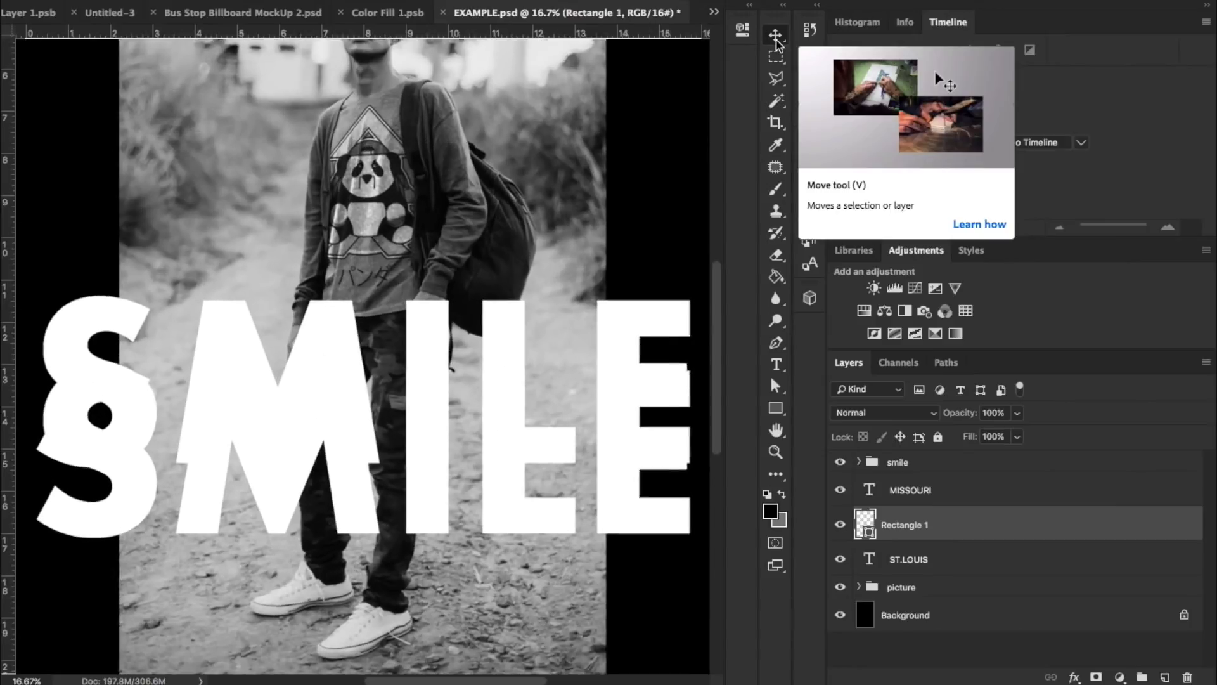
Move the white bar slightly so it lines up vertically with the ST.LOUIS text
{"action": "key", "text": "ctrl+plus"}
{"action": "scroll", "coordinate": [584, 114], "scroll_direction": "down", "scroll_amount": 10}
{"action": "scroll", "coordinate": [584, 114], "scroll_direction": "up", "scroll_amount": 2}
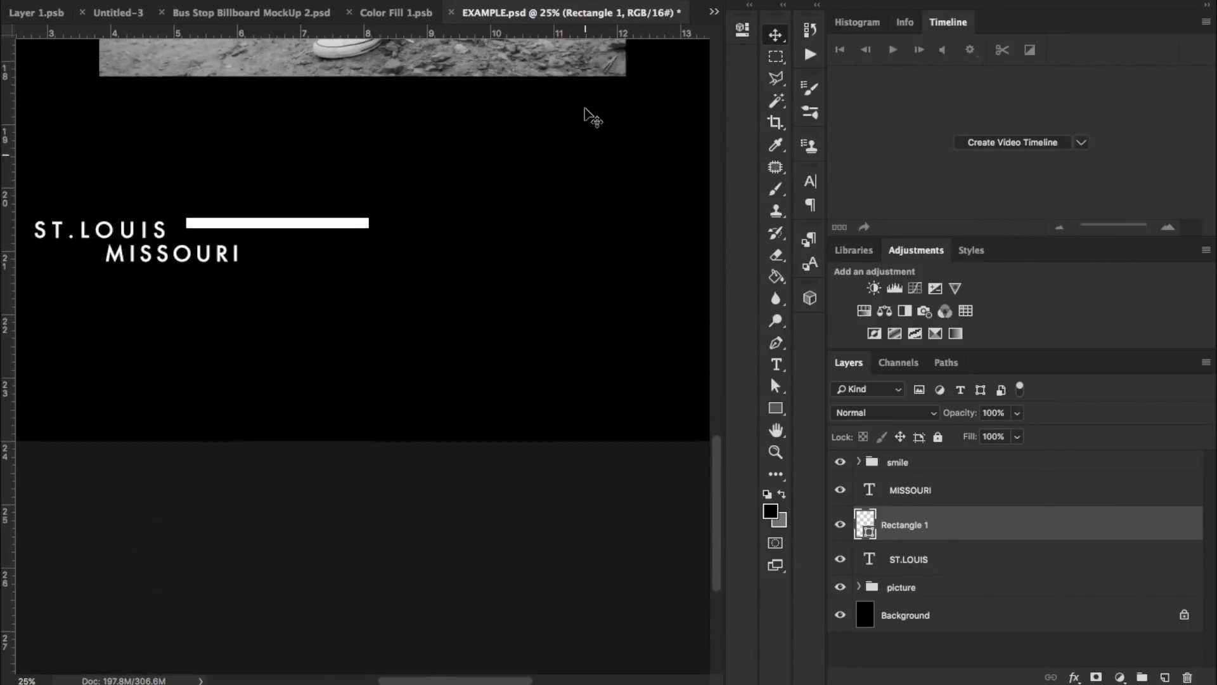
{"action": "scroll", "coordinate": [501, 153], "scroll_direction": "left", "scroll_amount": 5}
{"action": "scroll", "coordinate": [501, 153], "scroll_direction": "down", "scroll_amount": 1}
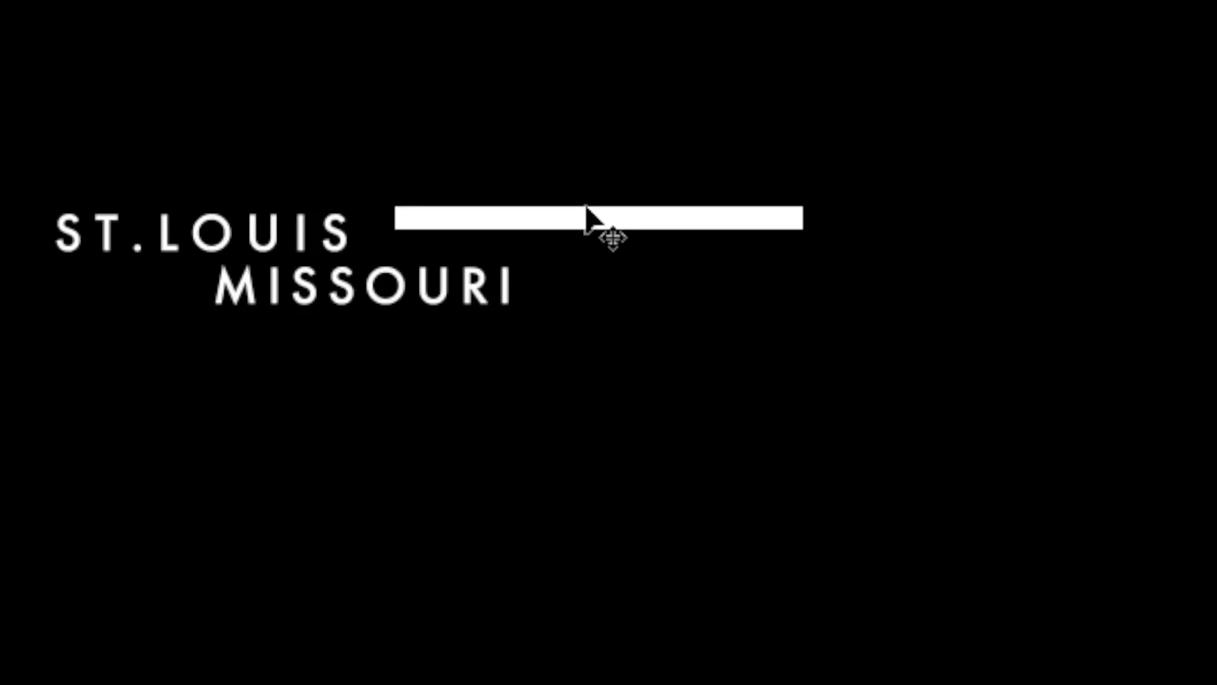
{"action": "left_click_drag", "start_coordinate": [416, 225], "coordinate": [416, 230]}
{"action": "left_click_drag", "start_coordinate": [590, 231], "coordinate": [584, 230]}
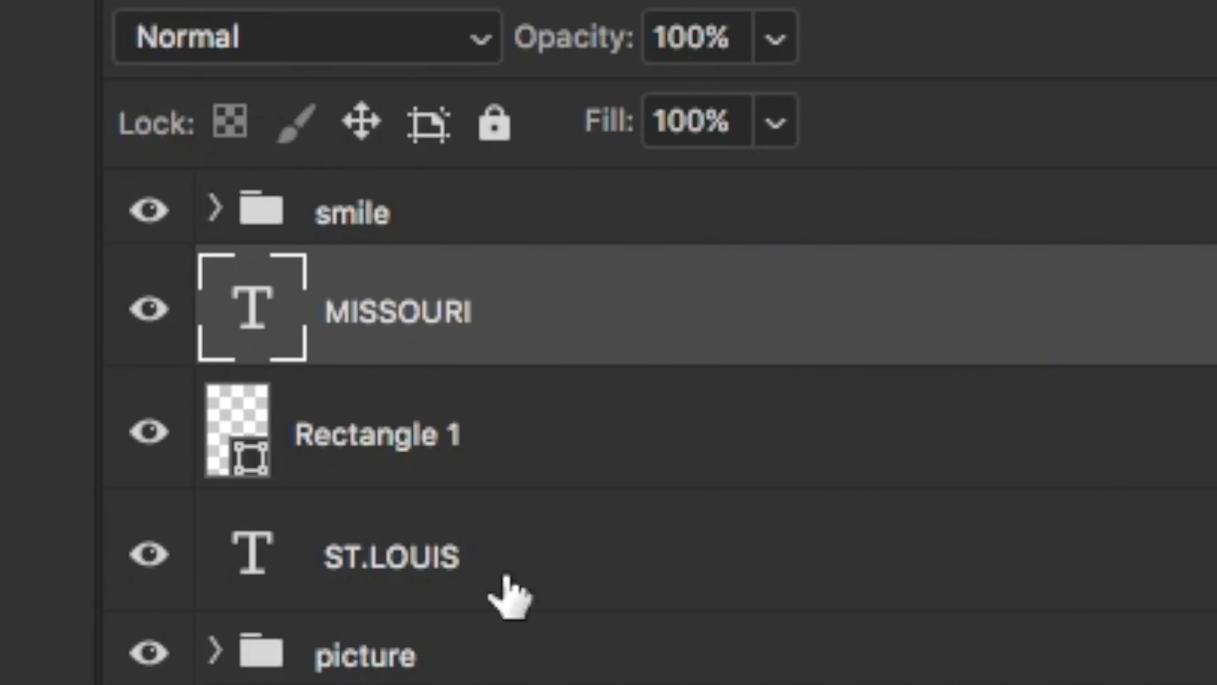
Group the MISSOURI, Rectangle 1 and ST.LOUIS layers and name the group "ST LOUIS"
{"action": "left_click", "coordinate": [617, 553], "text": "shift"}
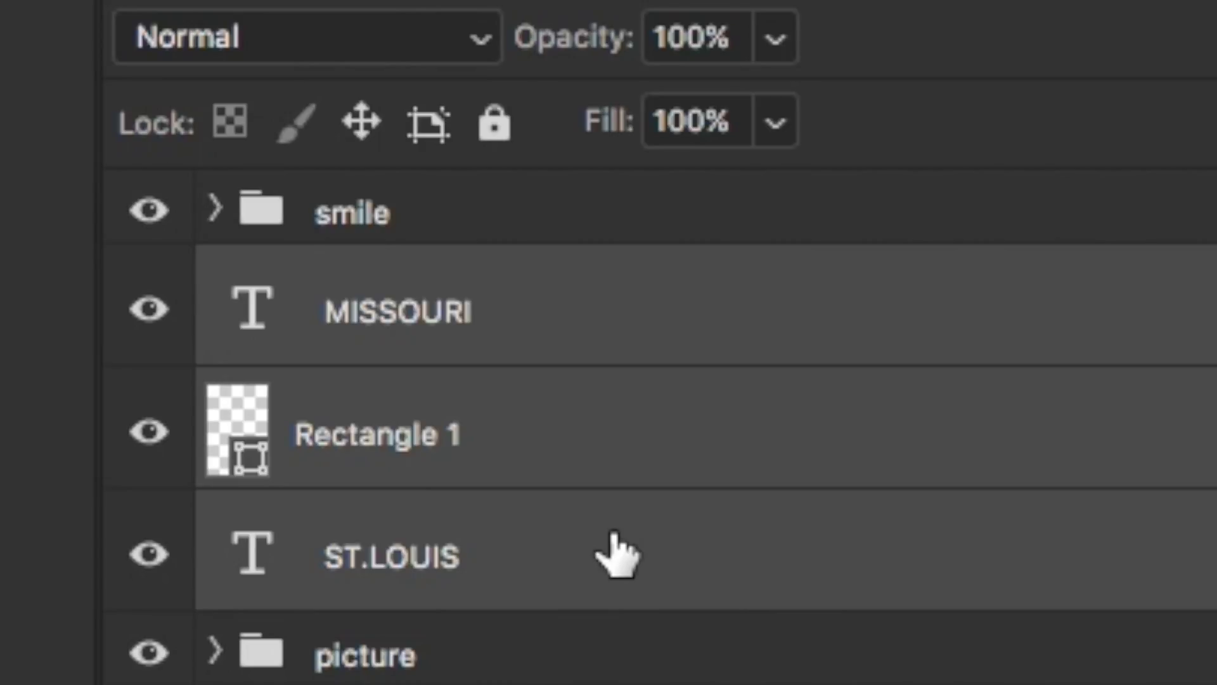
{"action": "key", "text": "super+g"}
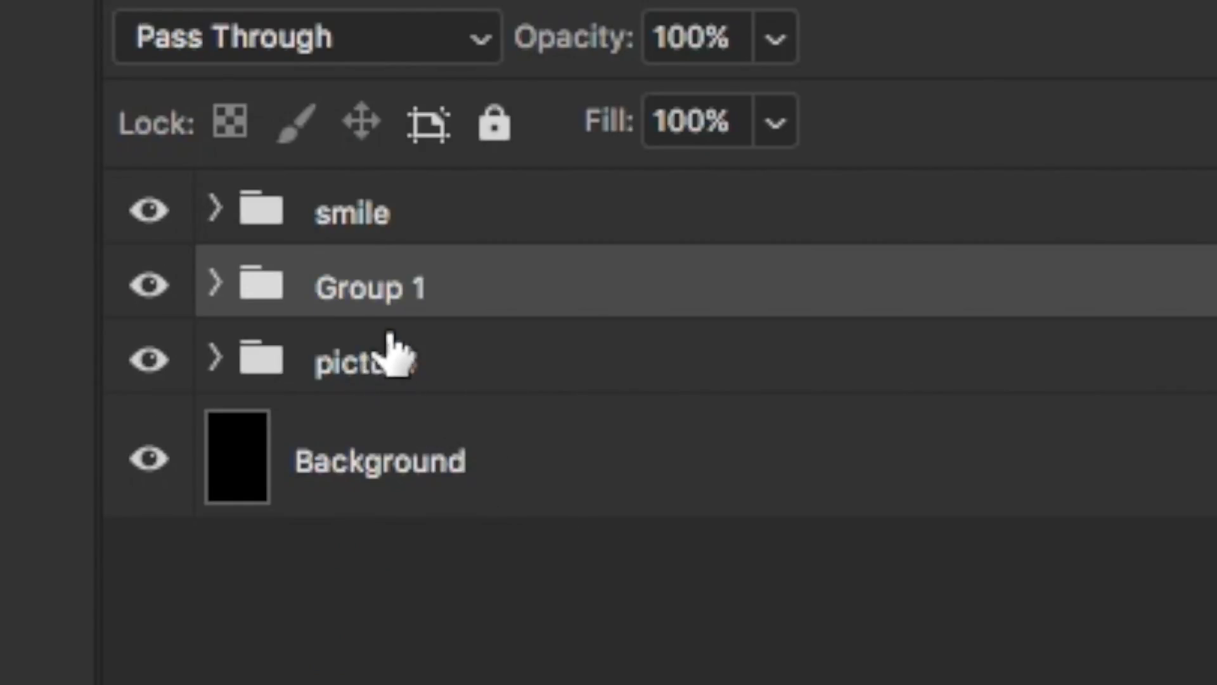
{"action": "double_click", "coordinate": [399, 309]}
{"action": "type", "text": "ST LOUIS"}
{"action": "key", "text": "Return"}
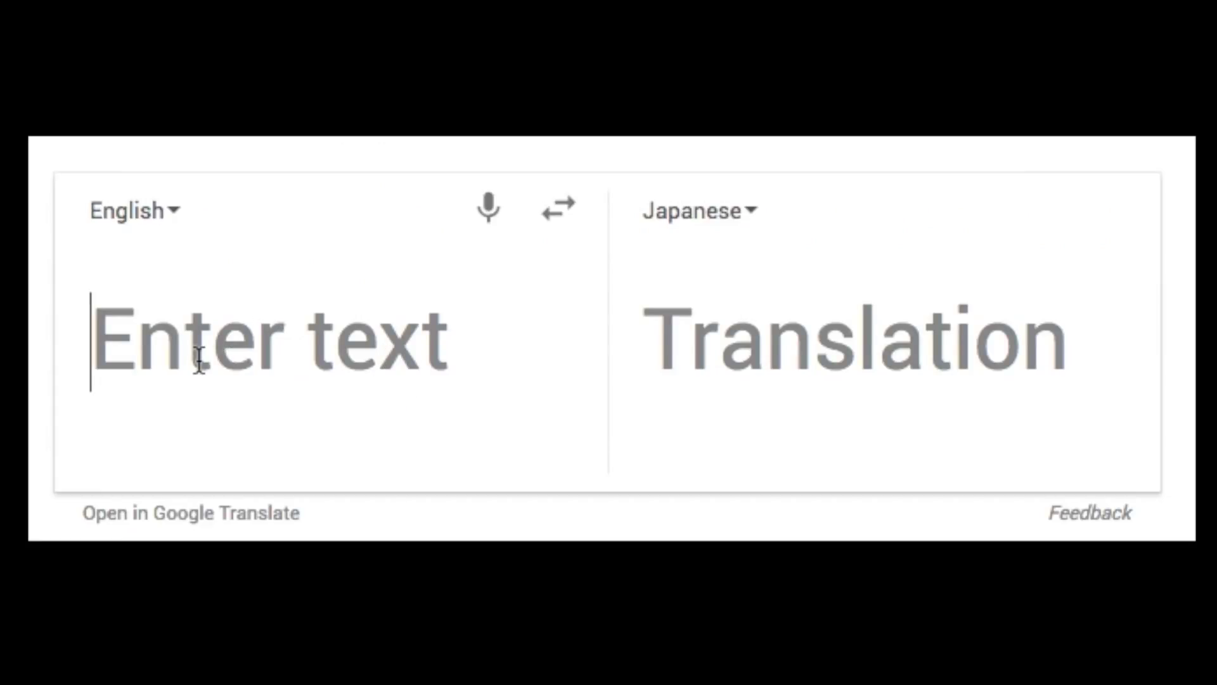
Translate "WEAR YOUR SMILE" from English to Japanese in Google Translate
{"action": "type", "text": "WEAR Y"}
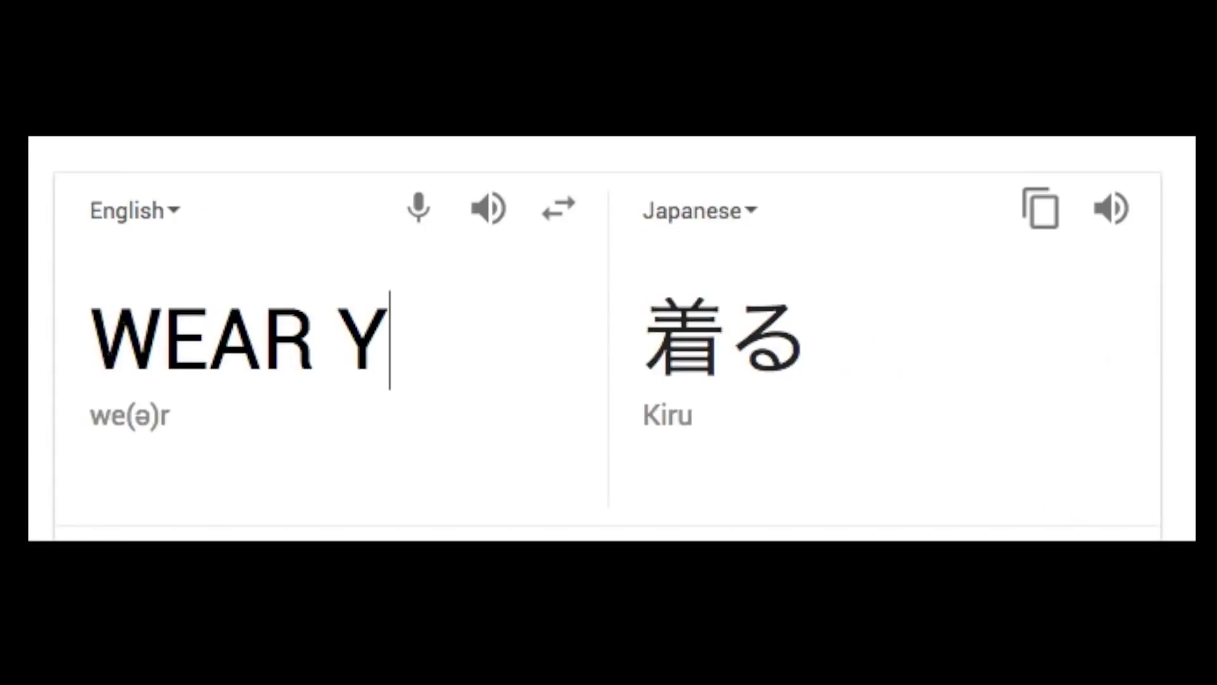
{"action": "type", "text": "OUR SO"}
{"action": "key", "text": "BackSpace"}
{"action": "type", "text": "MILE"}
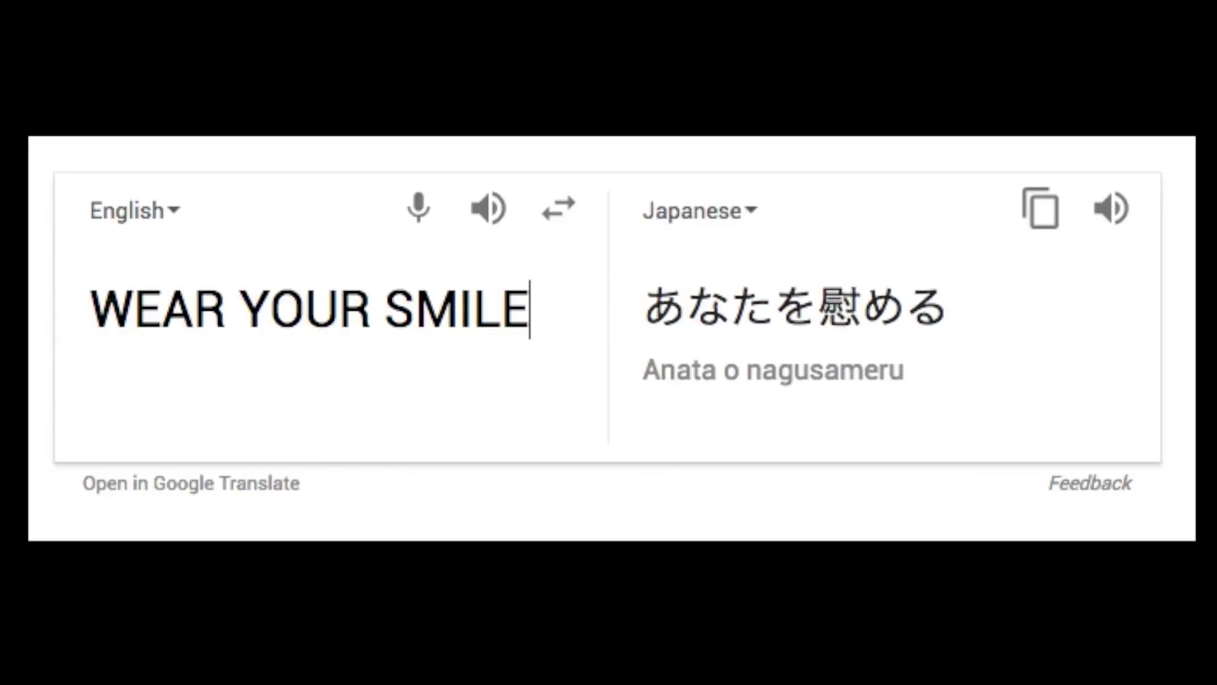
{"action": "type", "text": " TODAY"}
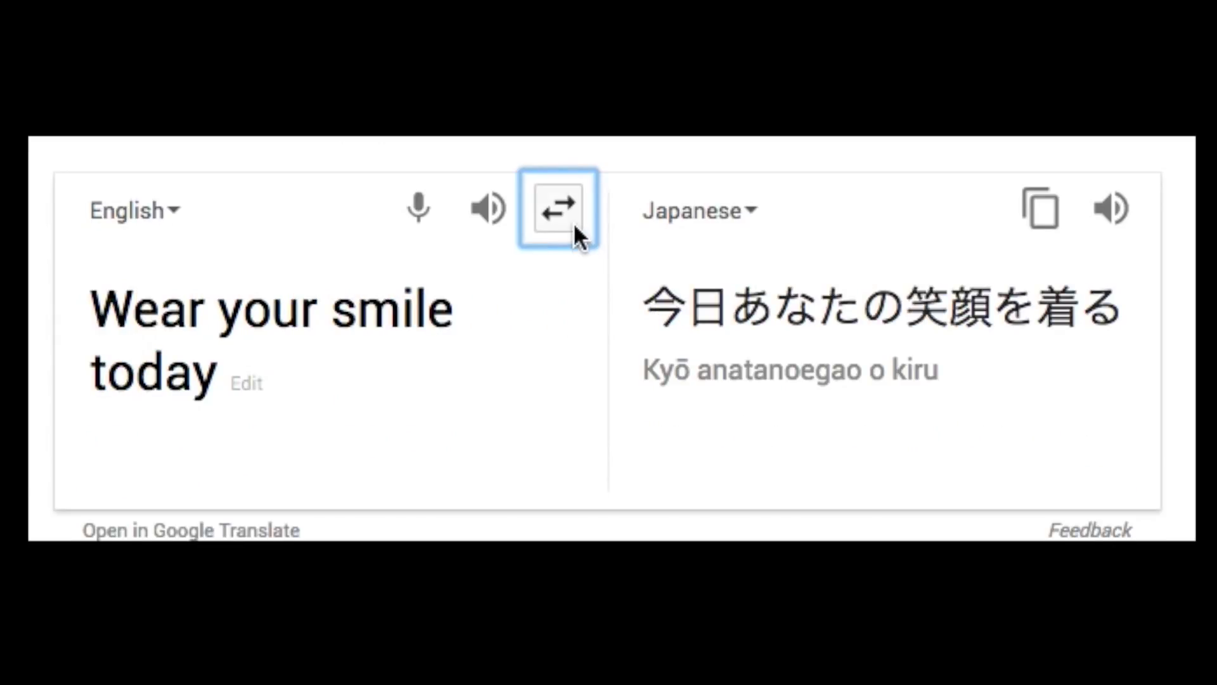
Extend the English phrase to "WEAR YOUR SMILE TODAY" and swap the translation languages back and forth to compare the wording
{"action": "left_click", "coordinate": [570, 225]}
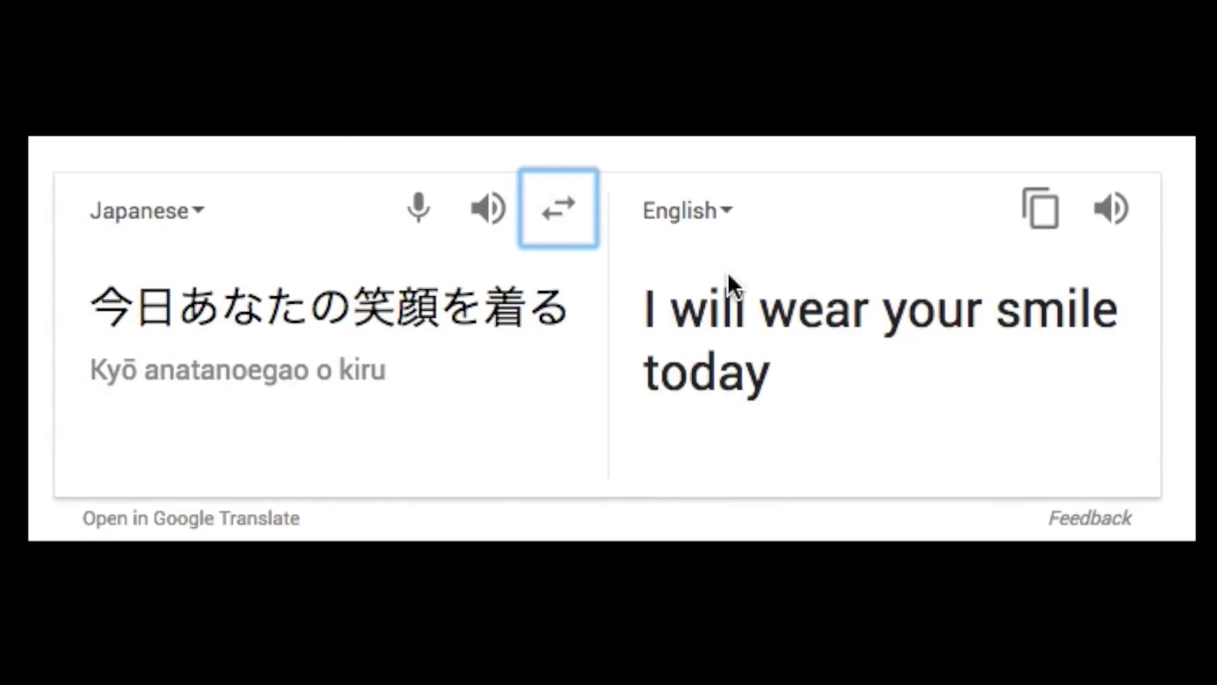
{"action": "left_click", "coordinate": [575, 229]}
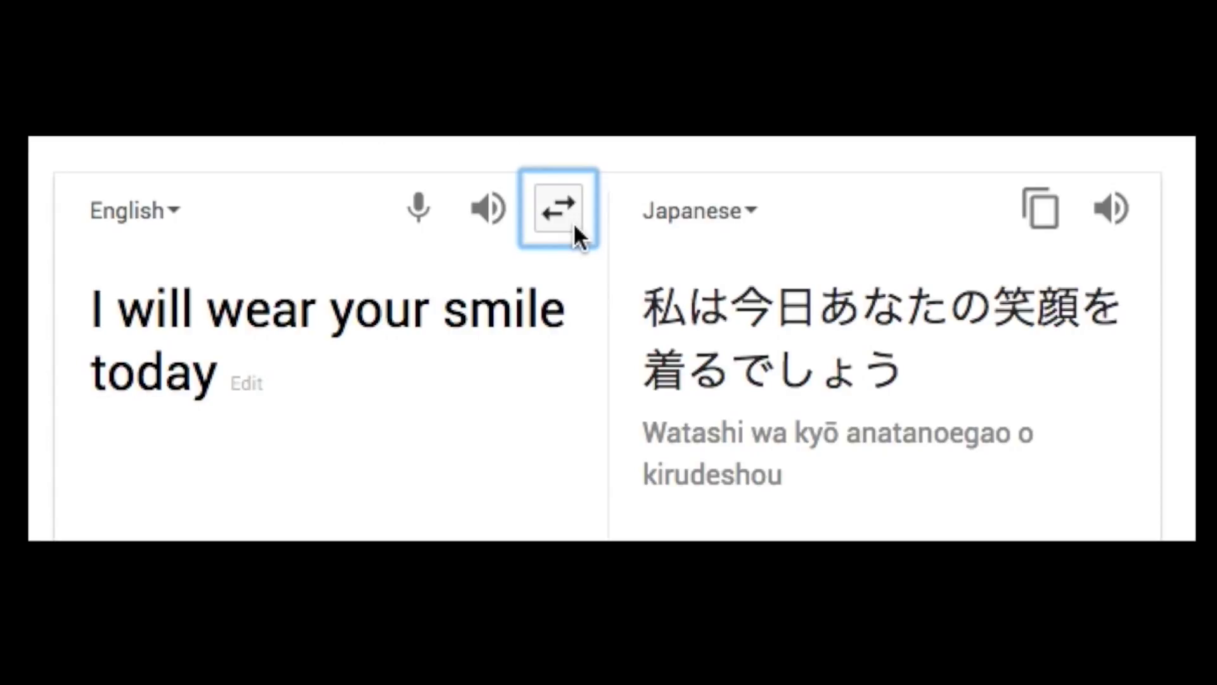
{"action": "left_click", "coordinate": [575, 227]}
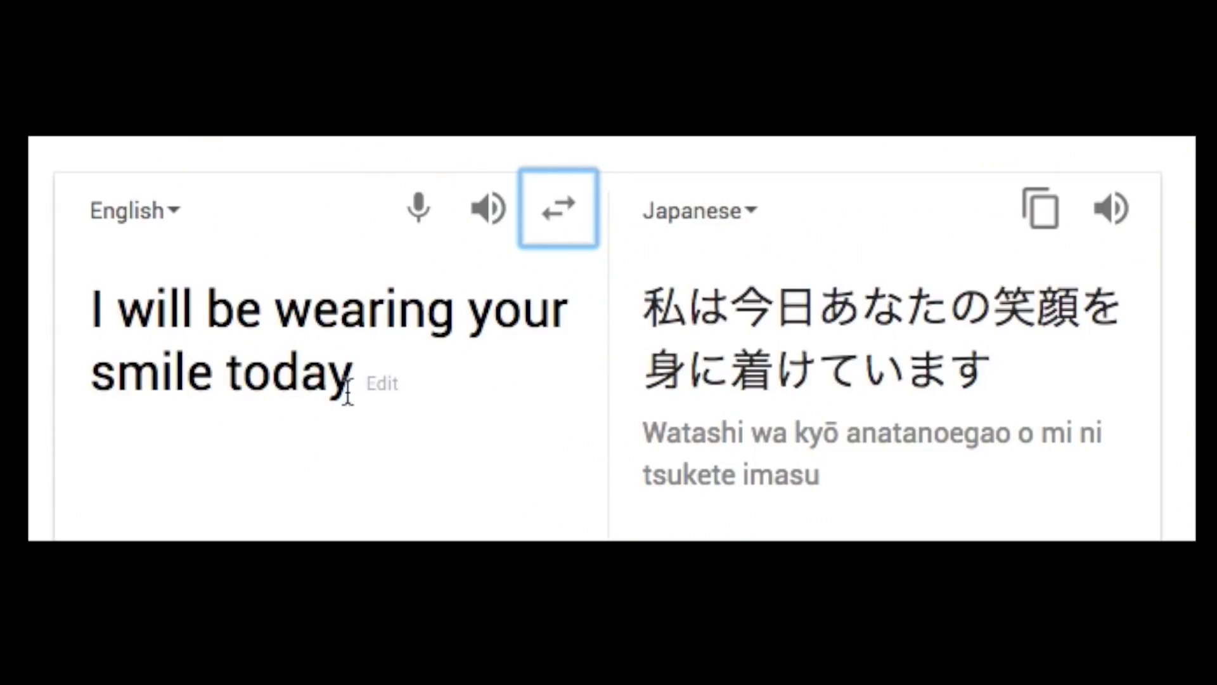
Replace the English source phrase with "Don't forget to smile" to translate it into Japanese
{"action": "left_click_drag", "start_coordinate": [347, 392], "coordinate": [55, 237]}
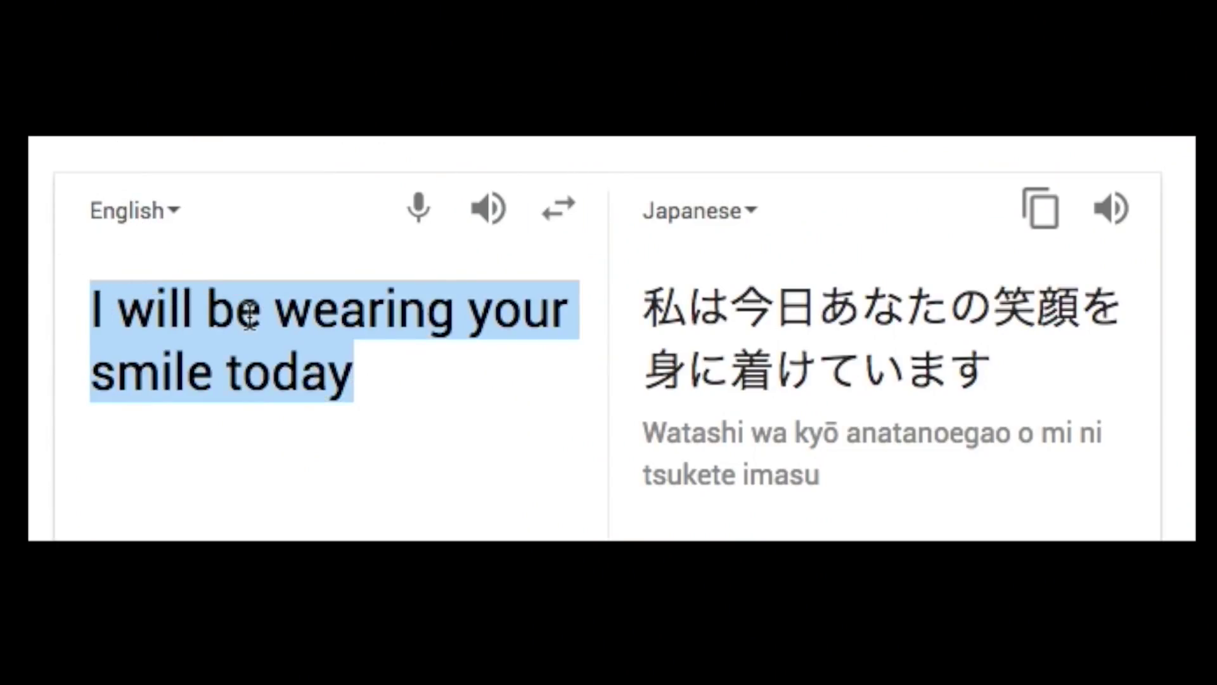
{"action": "type", "text": "Don't f"}
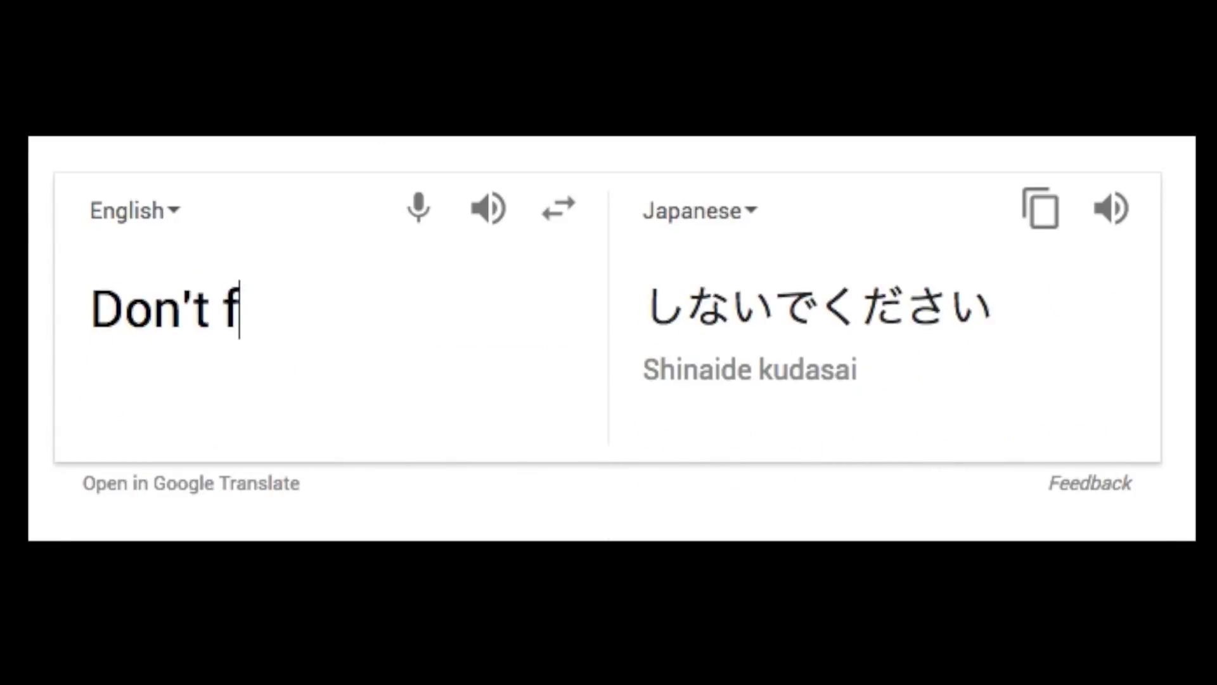
{"action": "key", "text": "BackSpace"}
{"action": "type", "text": "forget to smile"}
Swap the translation direction repeatedly to refine the phrase, and select the Japanese text あなたの笑顔を忘れないでください for copying
{"action": "left_click", "coordinate": [569, 203]}
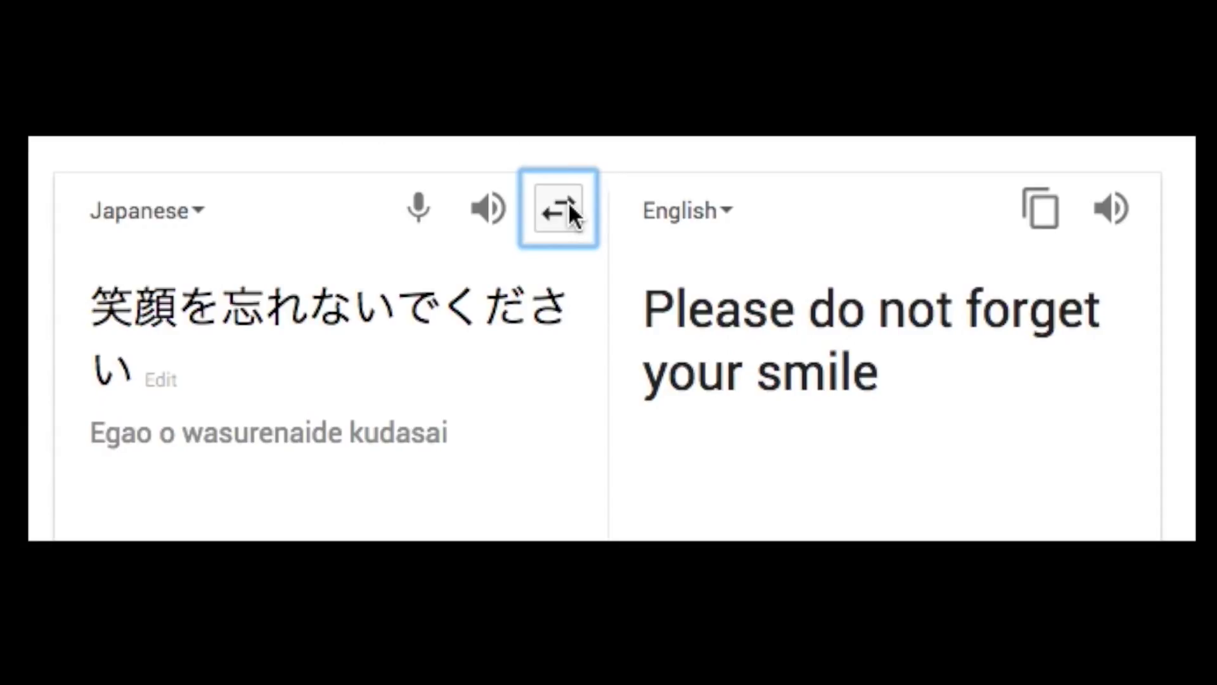
{"action": "left_click", "coordinate": [569, 203]}
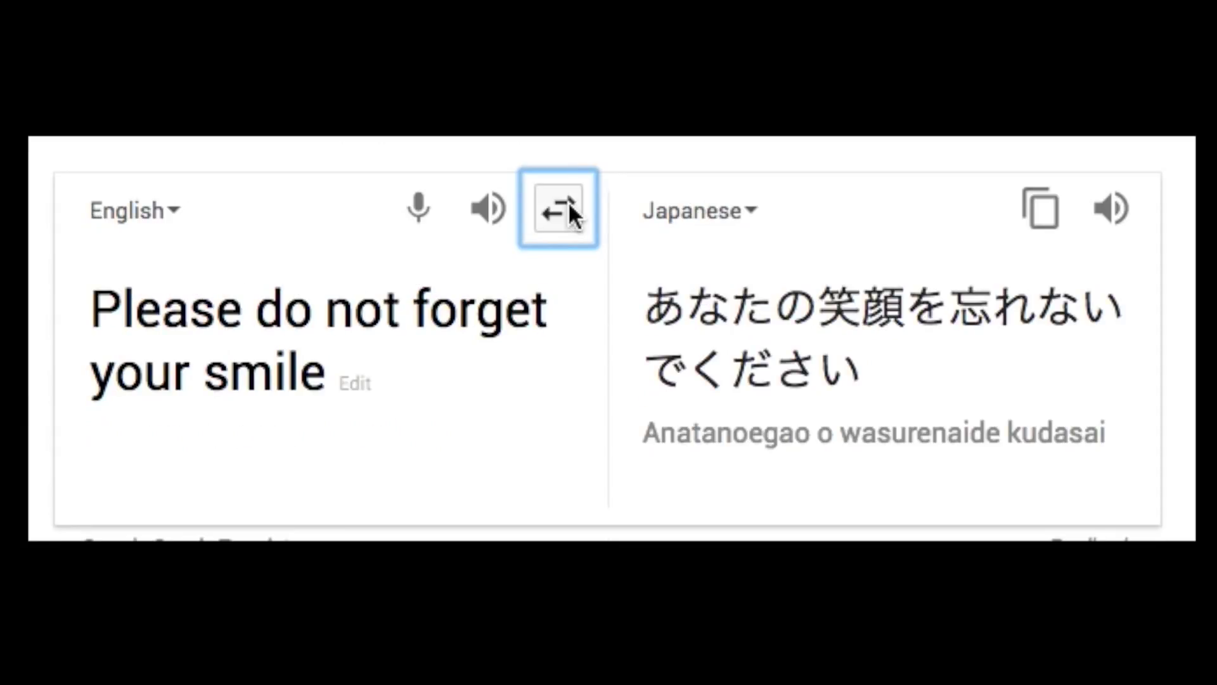
{"action": "left_click", "coordinate": [568, 202]}
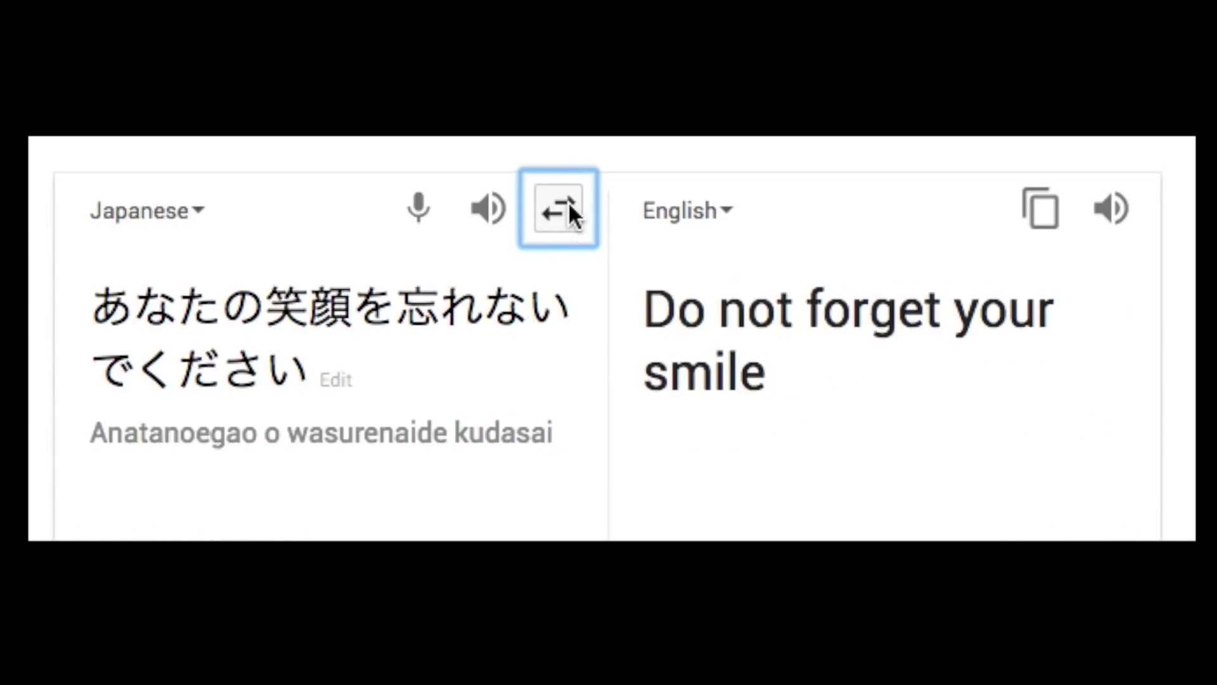
{"action": "left_click", "coordinate": [569, 201]}
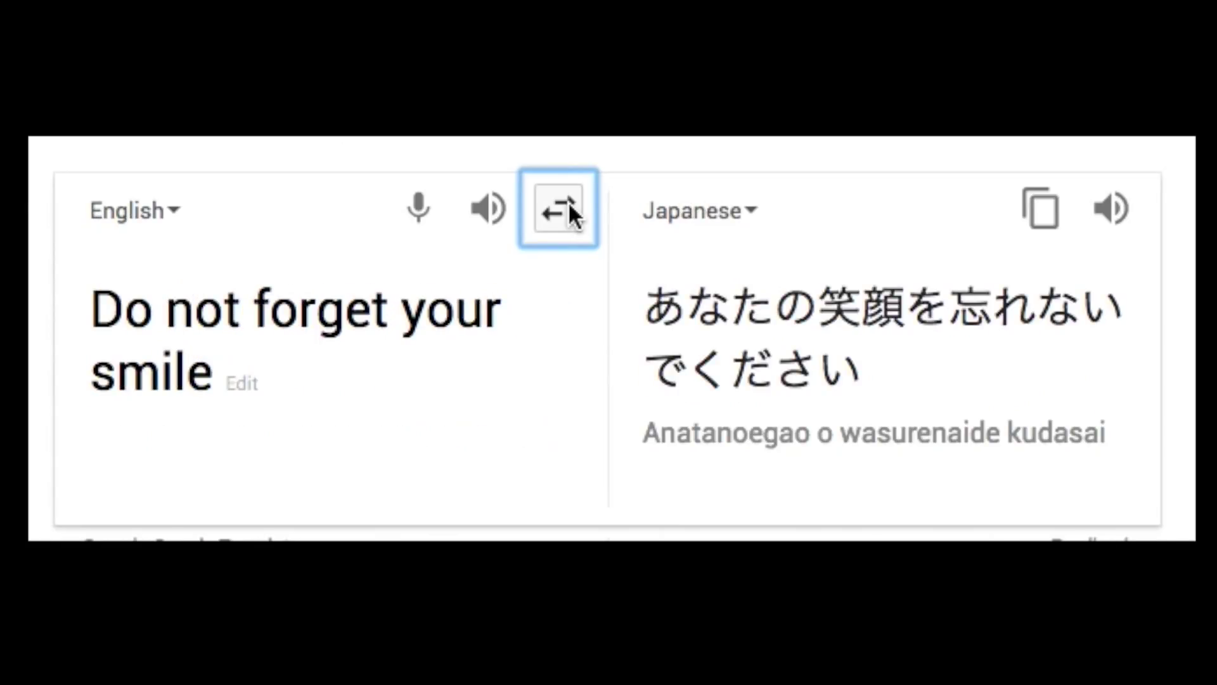
{"action": "left_click", "coordinate": [569, 202]}
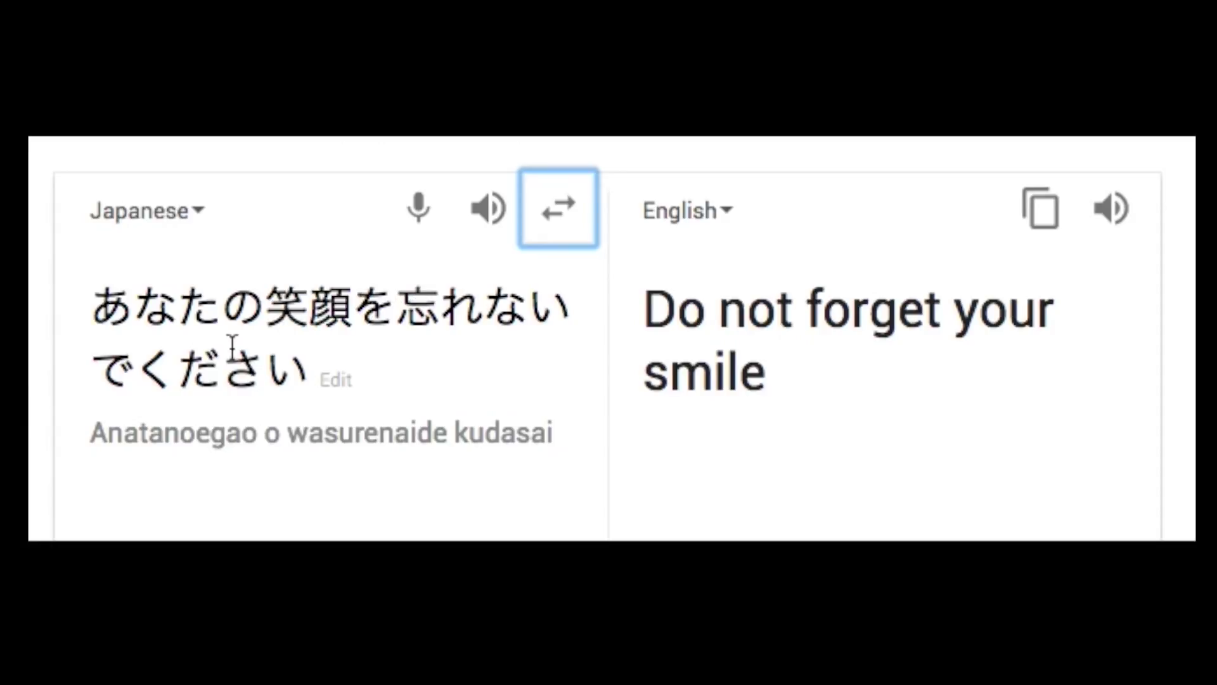
{"action": "triple_click", "coordinate": [291, 384]}
{"action": "key", "text": "ctrl+c"}
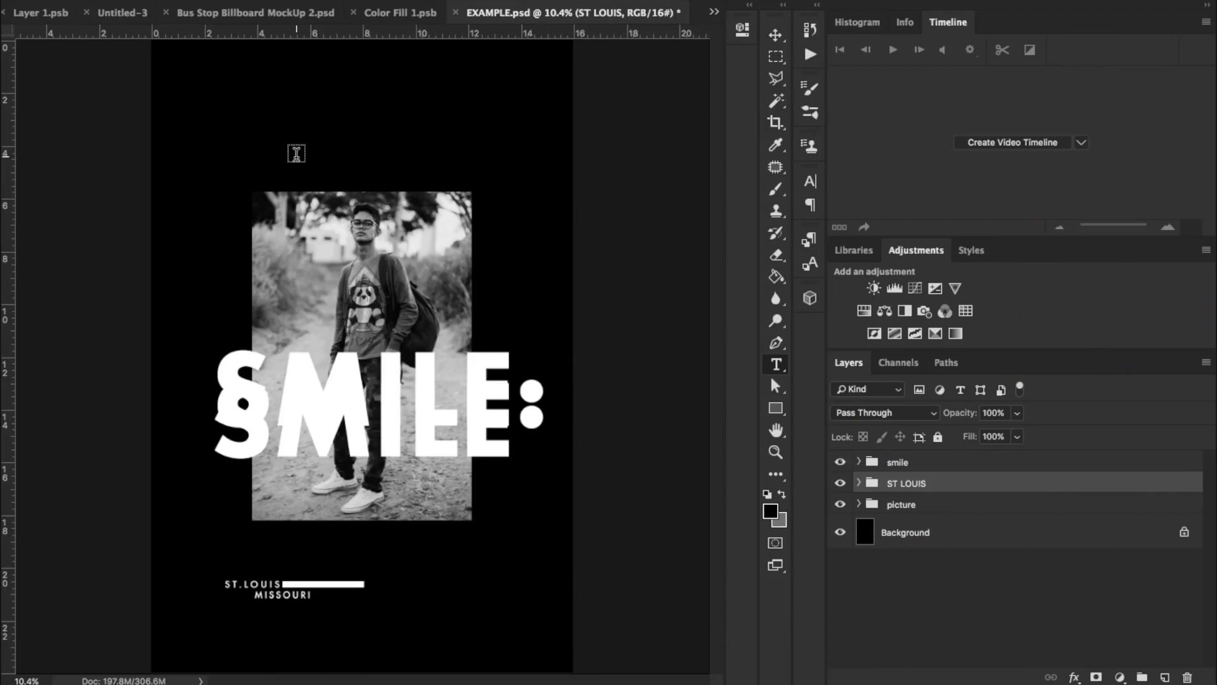
Switch to Photoshop and paste the copied Japanese phrase as a new text layer above the photo
{"action": "left_click", "coordinate": [296, 154]}
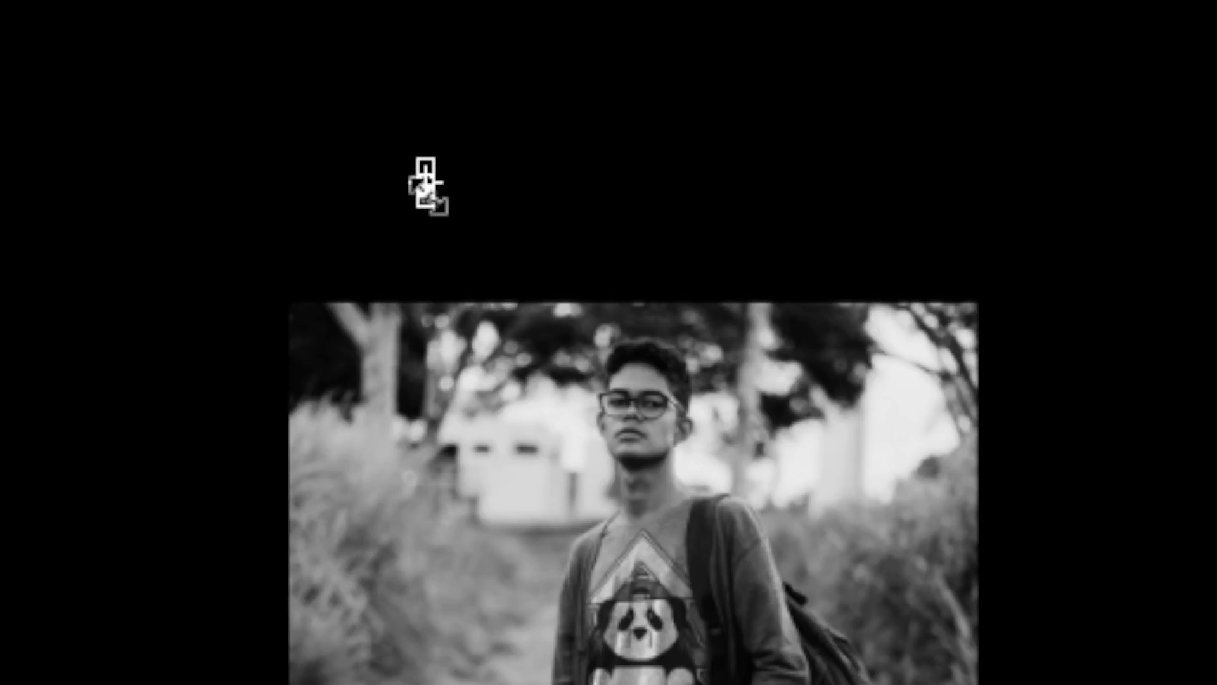
{"action": "left_click", "coordinate": [426, 185]}
{"action": "key", "text": "ctrl+v"}
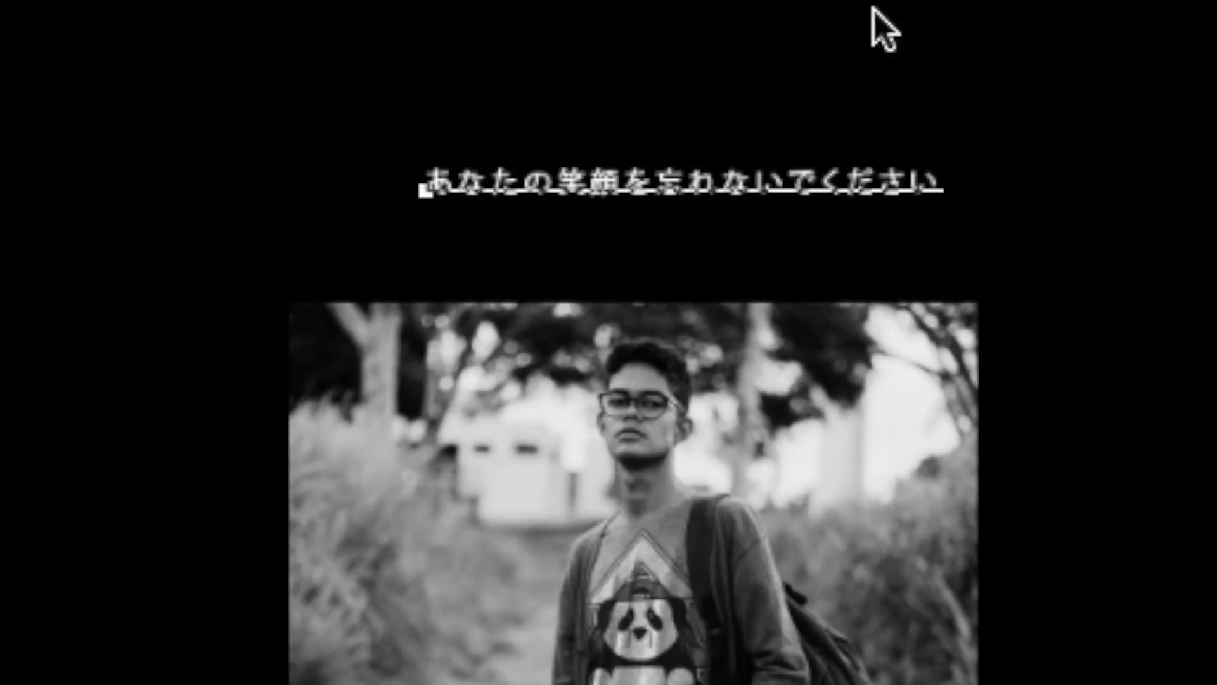
{"action": "key", "text": "ctrl+Return"}
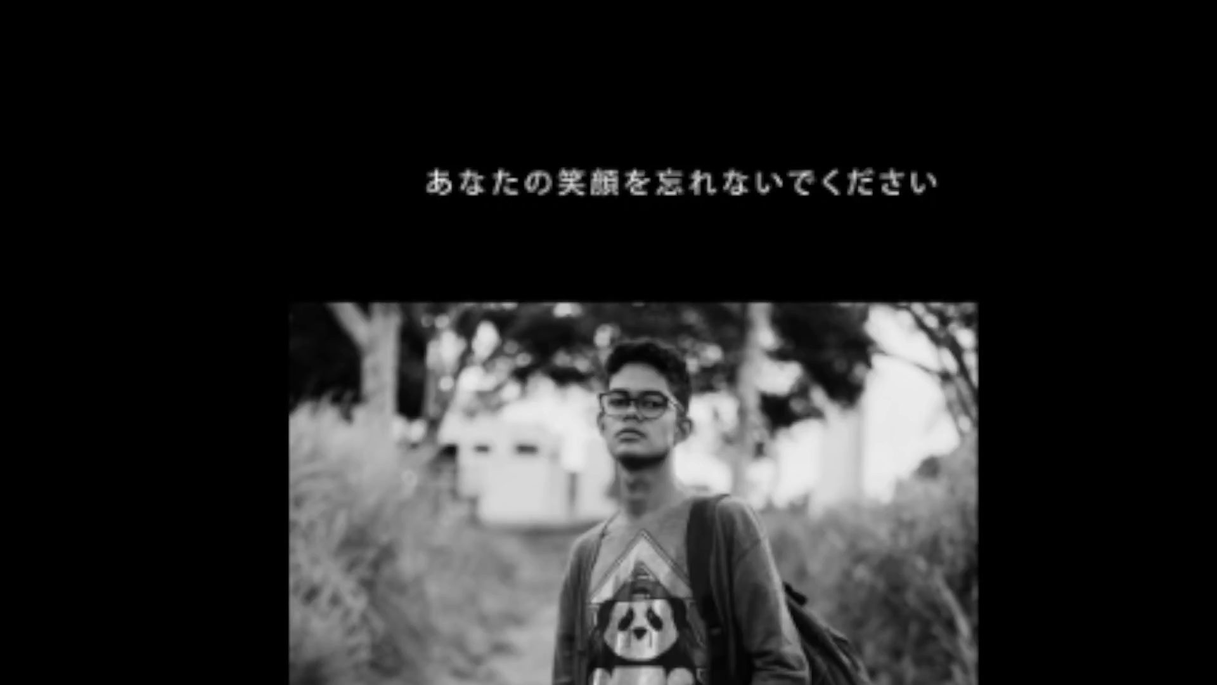
Show the guides and centre the Japanese text horizontally above the photo
{"action": "left_click_drag", "start_coordinate": [828, 174], "coordinate": [774, 182]}
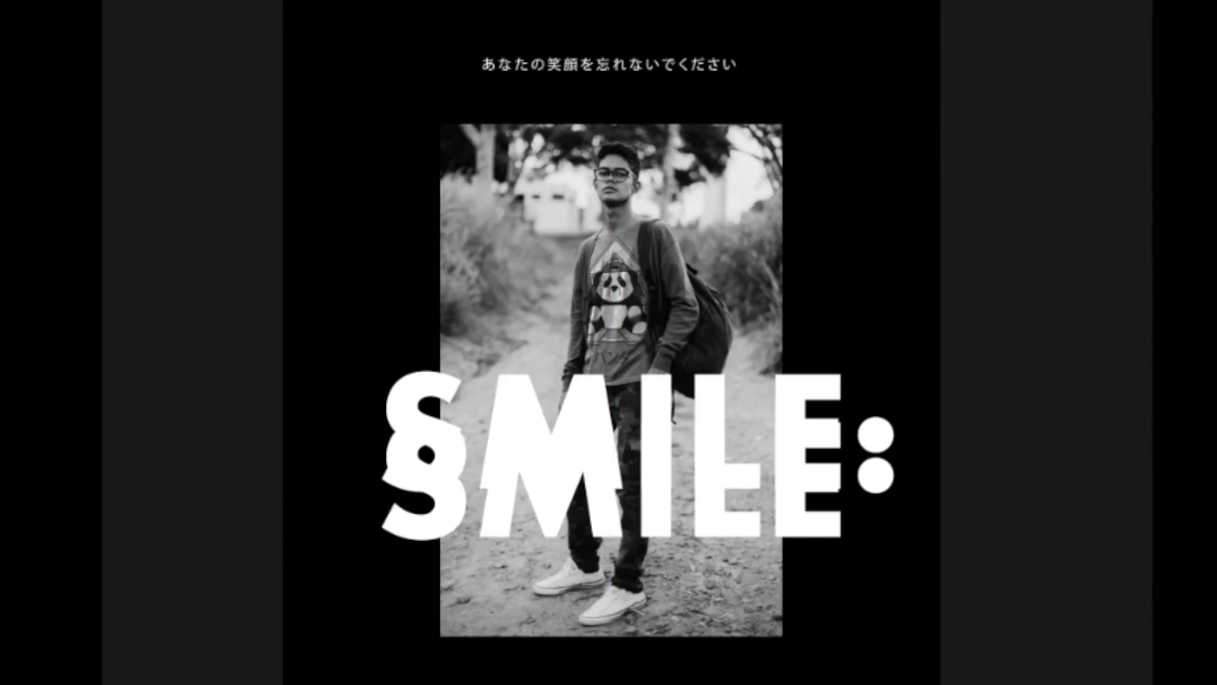
{"action": "key", "text": "ctrl+semicolon"}
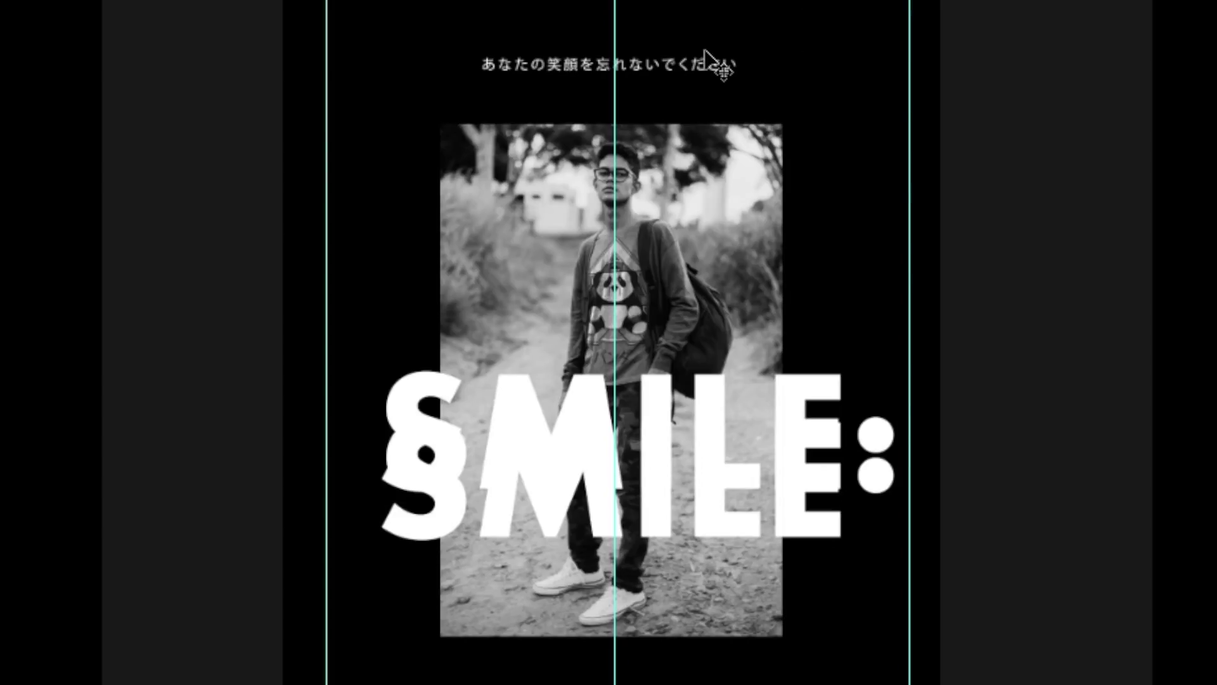
{"action": "mouse_move", "coordinate": [666, 66]}
{"action": "left_mouse_down"}
{"action": "mouse_move", "coordinate": [664, 80]}
{"action": "mouse_move", "coordinate": [660, 65]}
{"action": "left_mouse_up"}
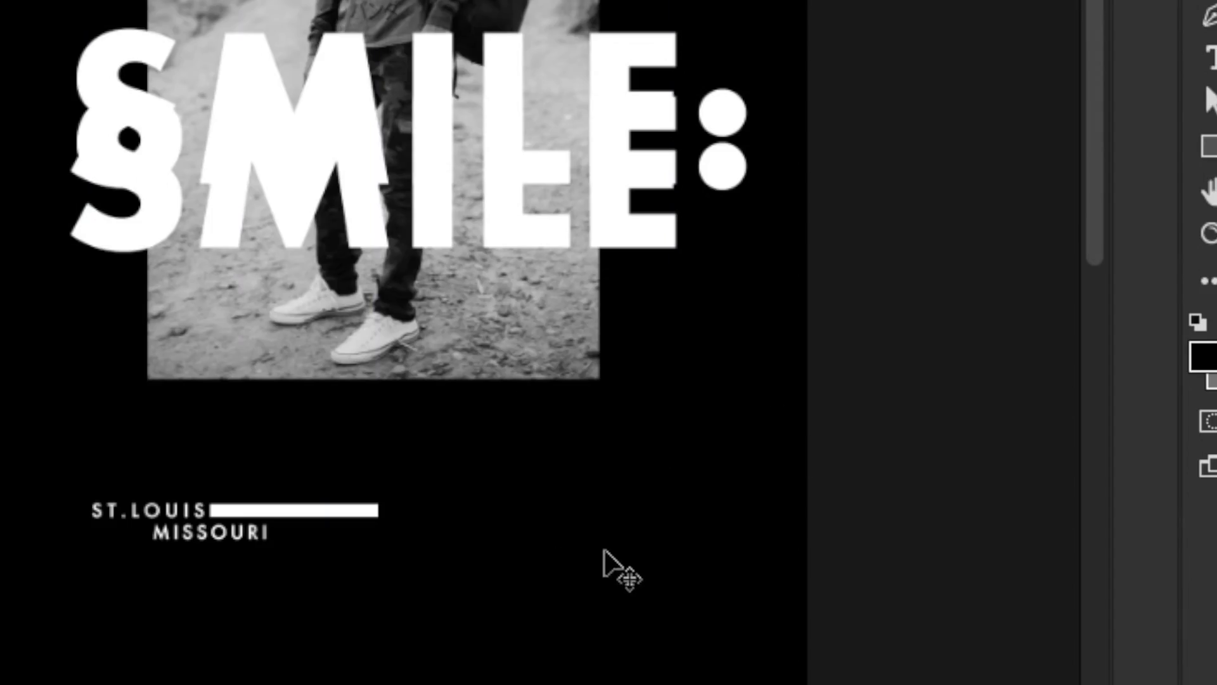
Add a new text layer reading "2014" below the photo, lower and to the right of the ST.LOUIS MISSOURI text
{"action": "key", "text": "t"}
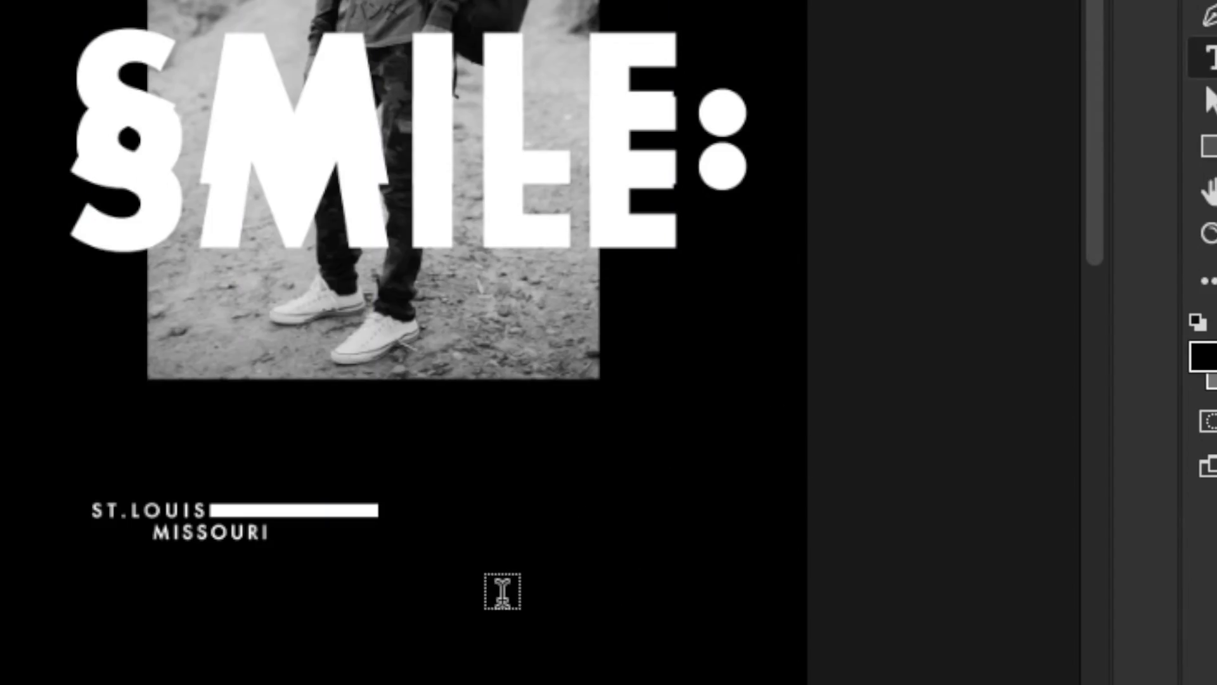
{"action": "left_click", "coordinate": [501, 594]}
{"action": "type", "text": "2014"}
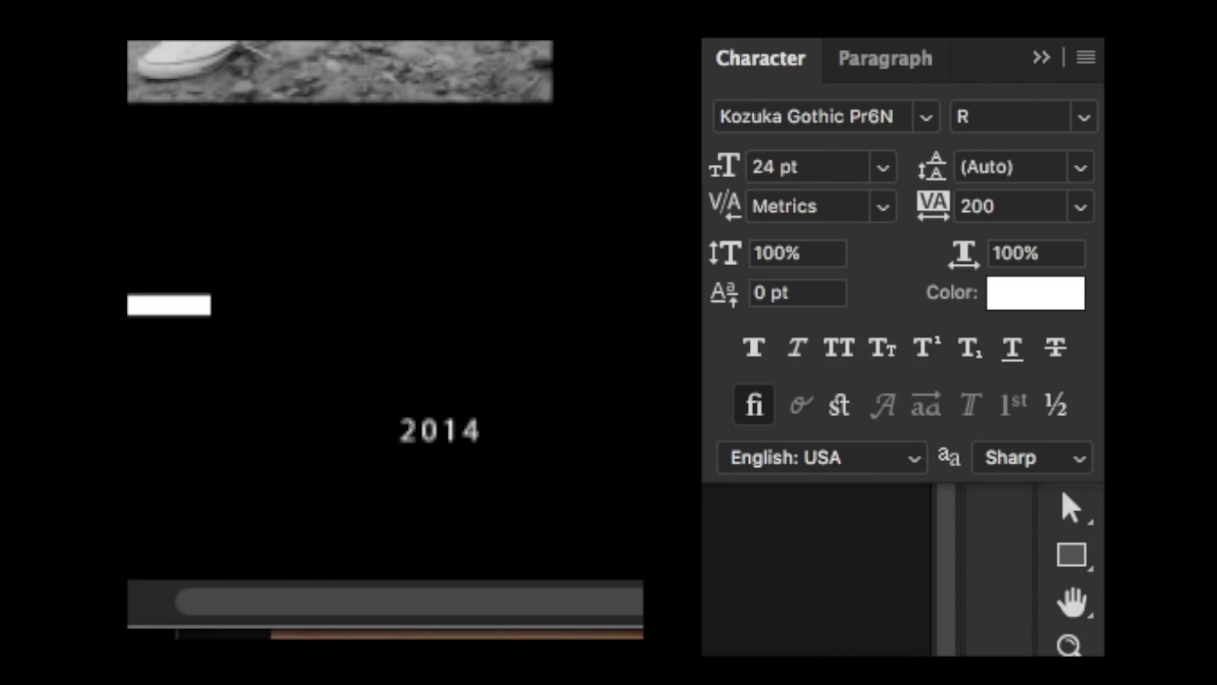
Set the 2014 text to 48 pt and widen its tracking to 760
{"action": "left_click", "coordinate": [890, 174]}
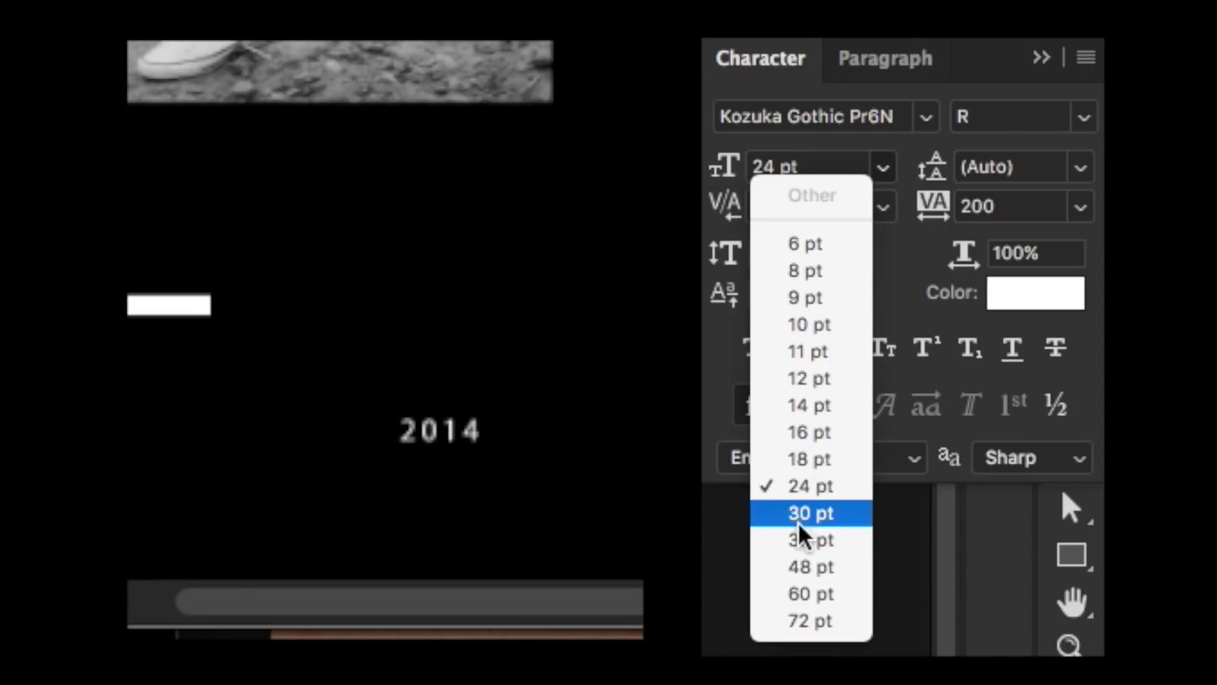
{"action": "left_click", "coordinate": [803, 567]}
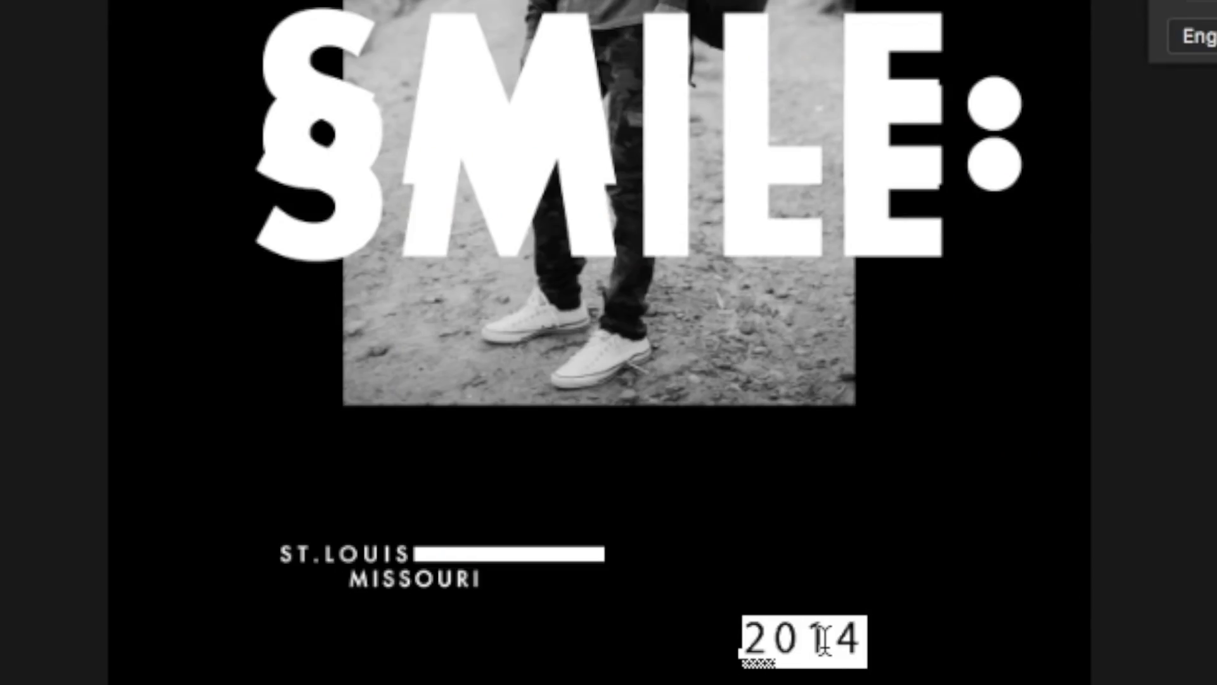
{"action": "key", "text": "alt+Right"}
{"action": "key", "text": "alt+Right"}
{"action": "key", "text": "alt+Right"}
{"action": "key", "text": "alt+Right"}
{"action": "key", "text": "alt+Right"}
{"action": "key", "text": "alt+Right"}
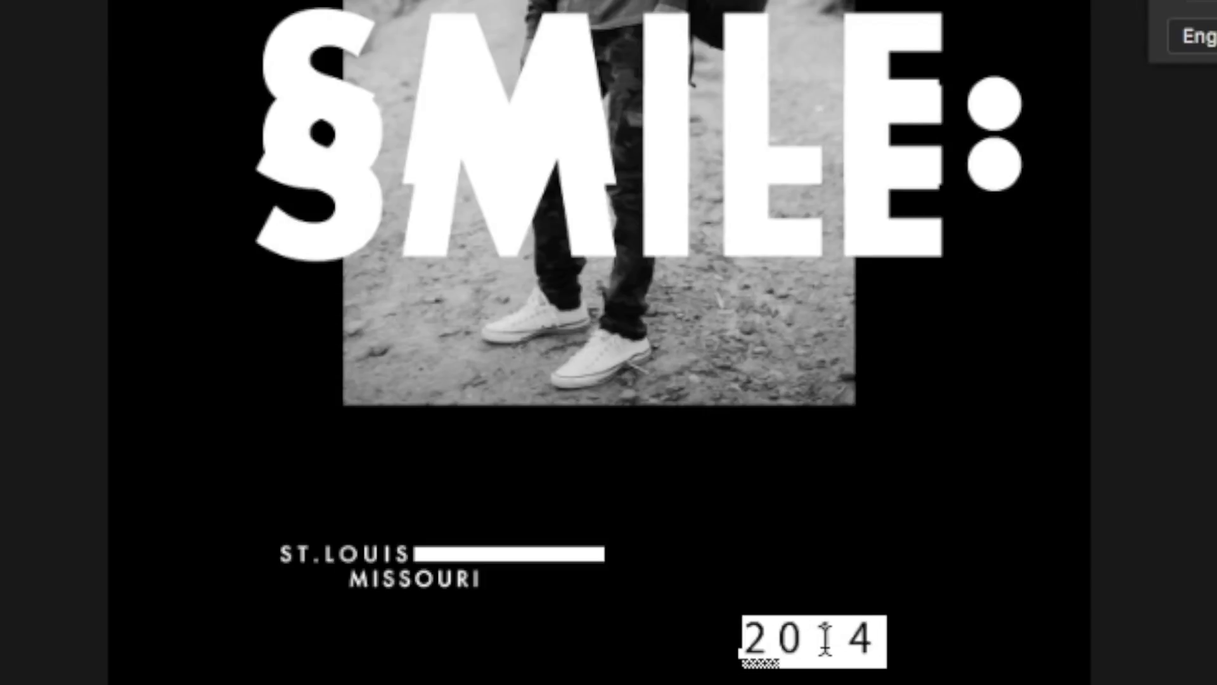
{"action": "key", "text": "alt+Right"}
{"action": "key", "text": "alt+Right"}
{"action": "key", "text": "alt+Right"}
{"action": "key", "text": "alt+Right"}
{"action": "key", "text": "alt+Right"}
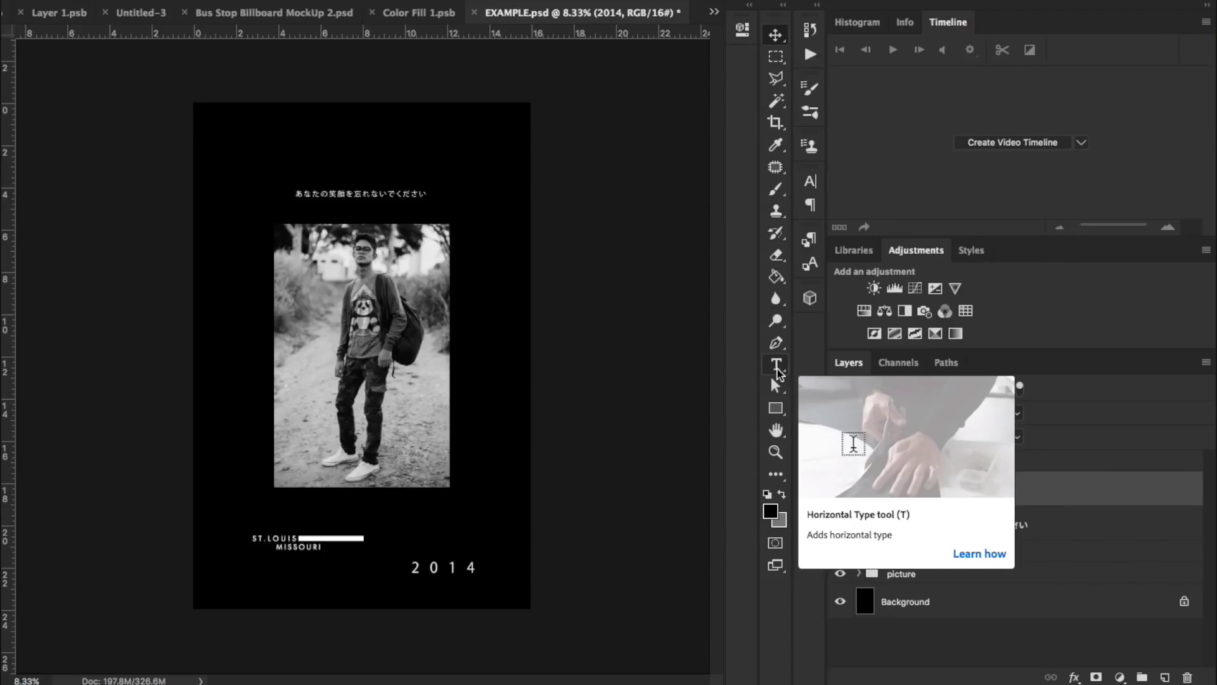
Draw a paragraph text box above 2014, overlapping the photo's lower-right corner, and fill it with Lorem Ipsum placeholder text
{"action": "left_click", "coordinate": [776, 369]}
{"action": "left_click_drag", "start_coordinate": [411, 450], "coordinate": [434, 478]}
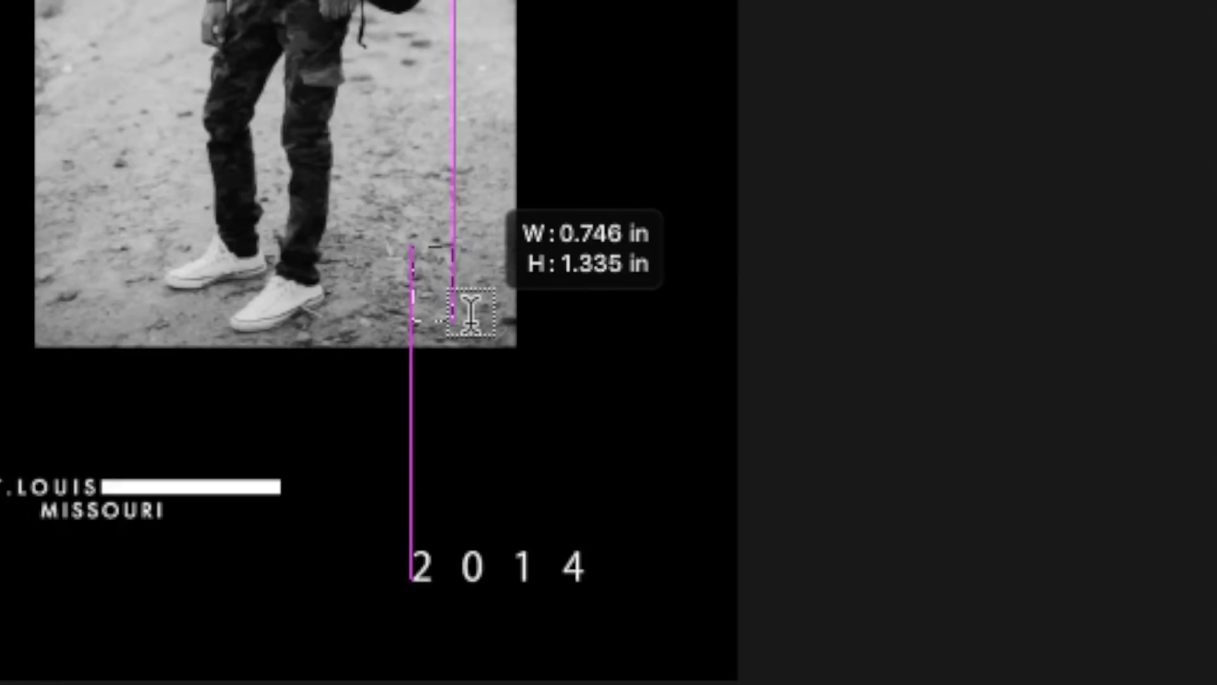
{"action": "left_click_drag", "start_coordinate": [475, 312], "coordinate": [603, 487]}
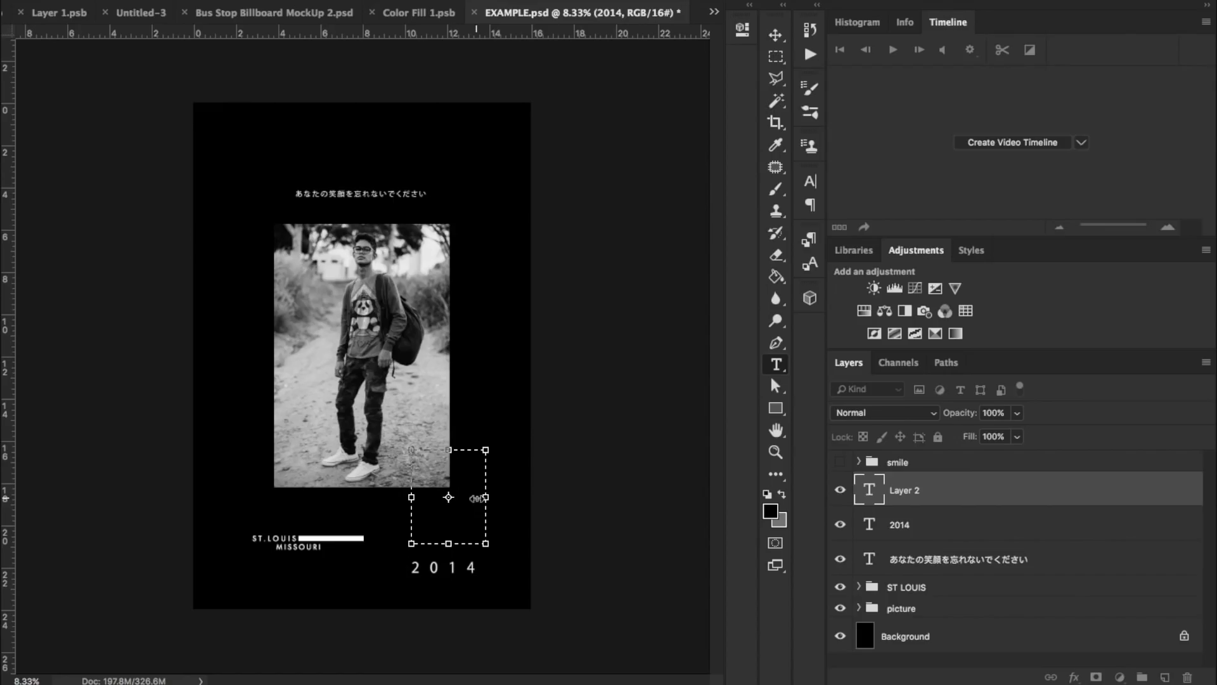
{"action": "left_click", "coordinate": [218, 23]}
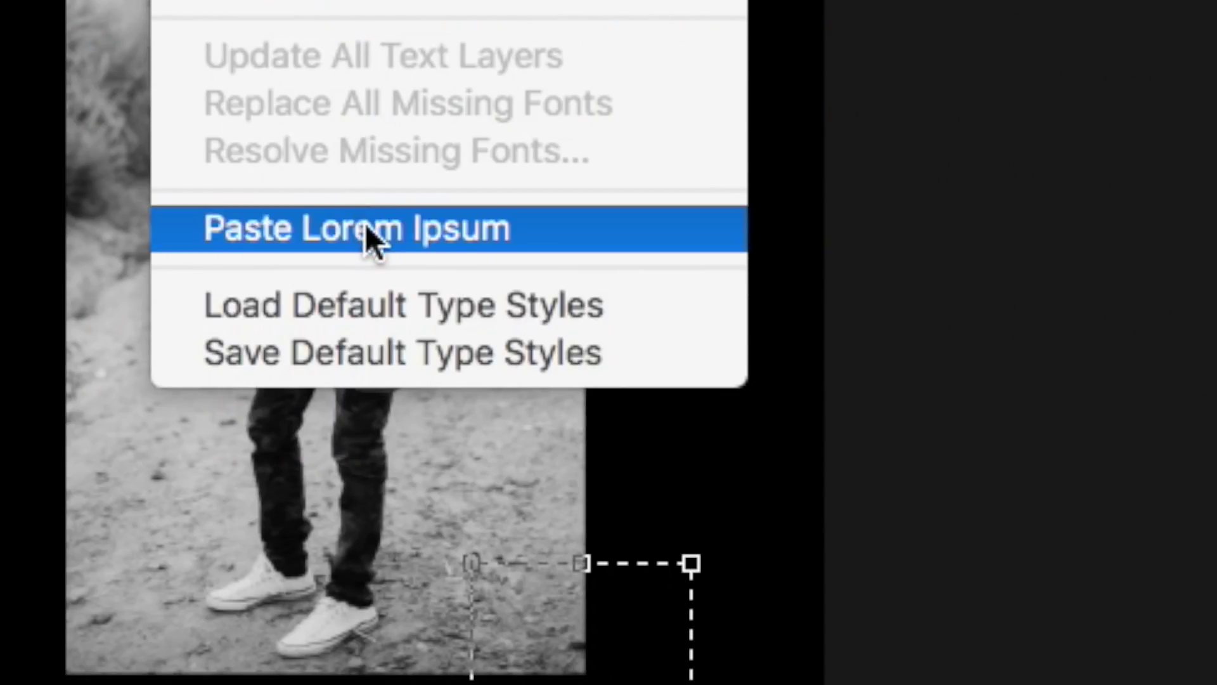
{"action": "left_click", "coordinate": [367, 229]}
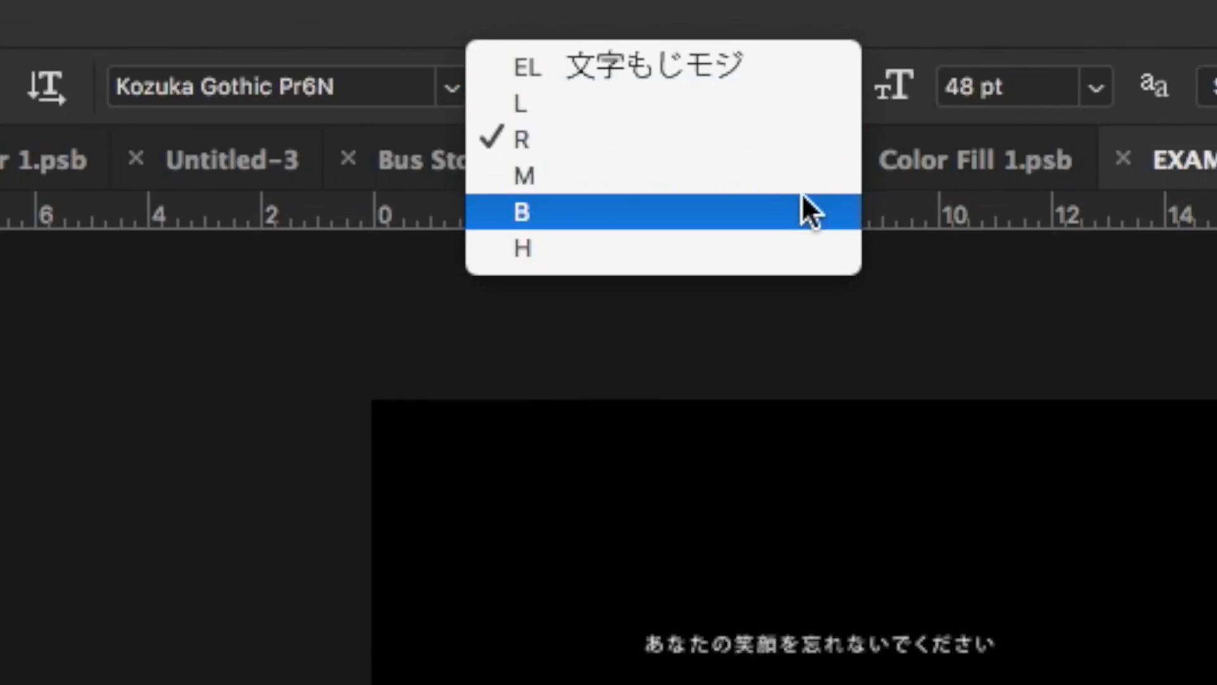
Format the Lorem Ipsum paragraph as Futura Bold, 16 pt with tracking 0, and adjust the text box's width
{"action": "left_click", "coordinate": [805, 210]}
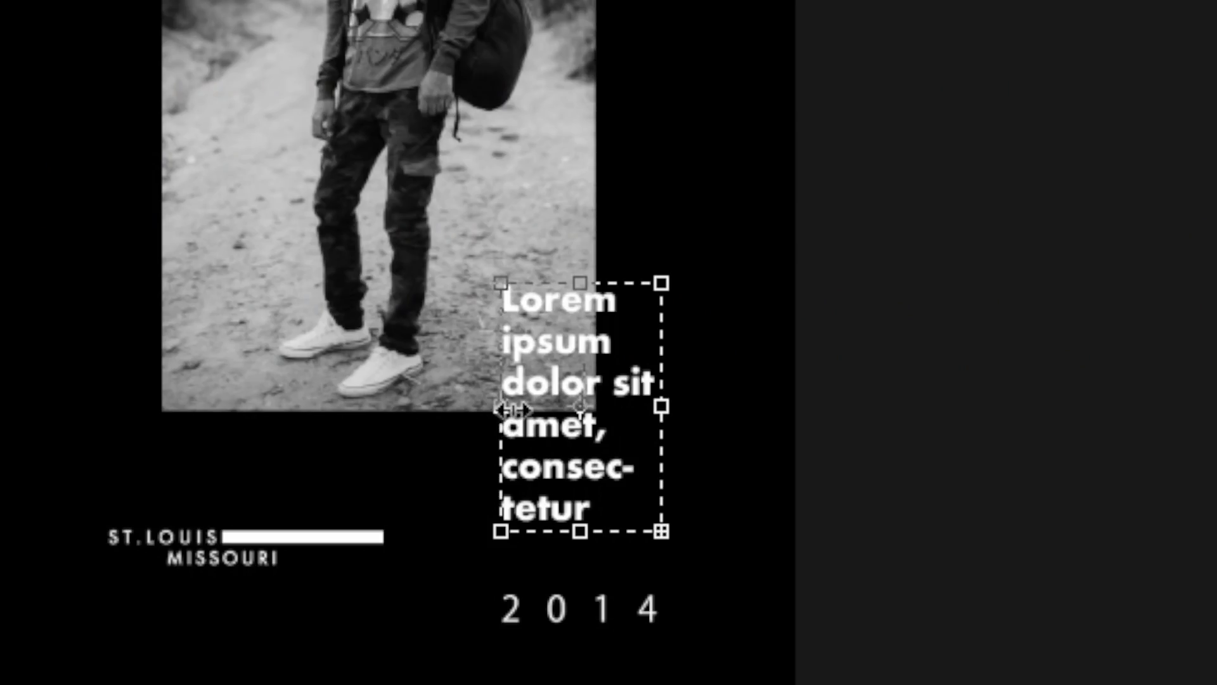
{"action": "left_click_drag", "start_coordinate": [512, 410], "coordinate": [475, 410]}
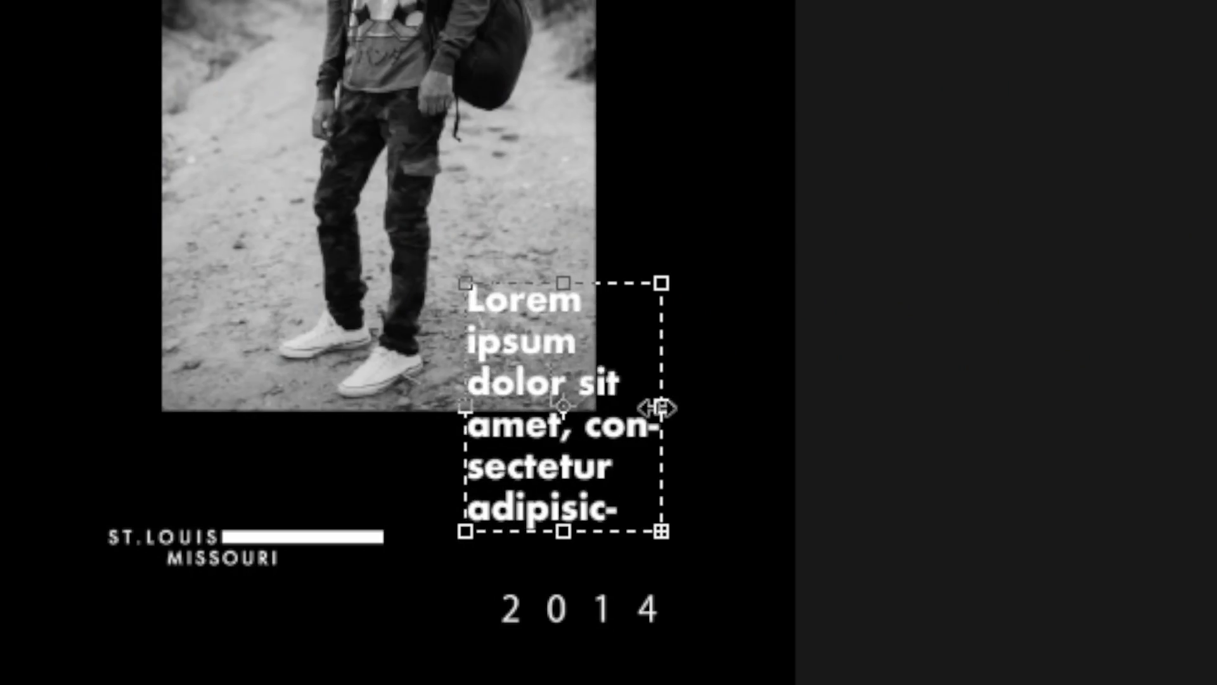
{"action": "left_click_drag", "start_coordinate": [661, 406], "coordinate": [685, 400]}
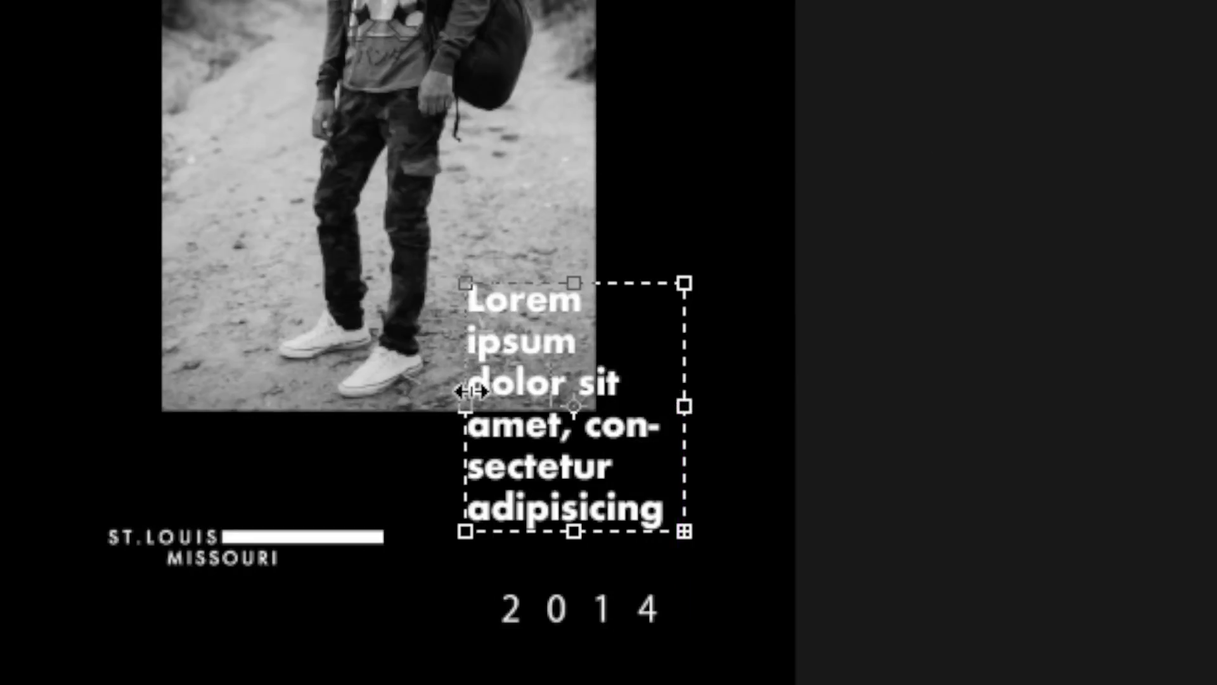
{"action": "mouse_move", "coordinate": [471, 391]}
{"action": "left_mouse_down"}
{"action": "mouse_move", "coordinate": [491, 380]}
{"action": "mouse_move", "coordinate": [457, 382]}
{"action": "mouse_move", "coordinate": [473, 381]}
{"action": "left_mouse_up"}
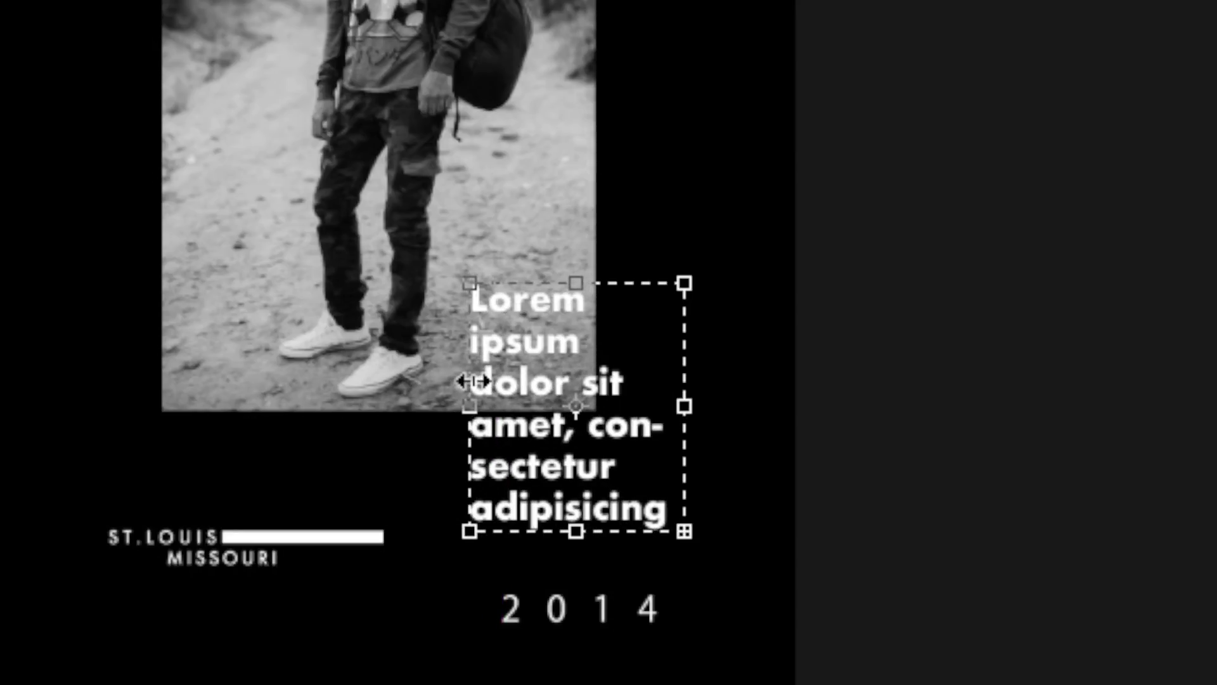
{"action": "key", "text": "super+shift+comma"}
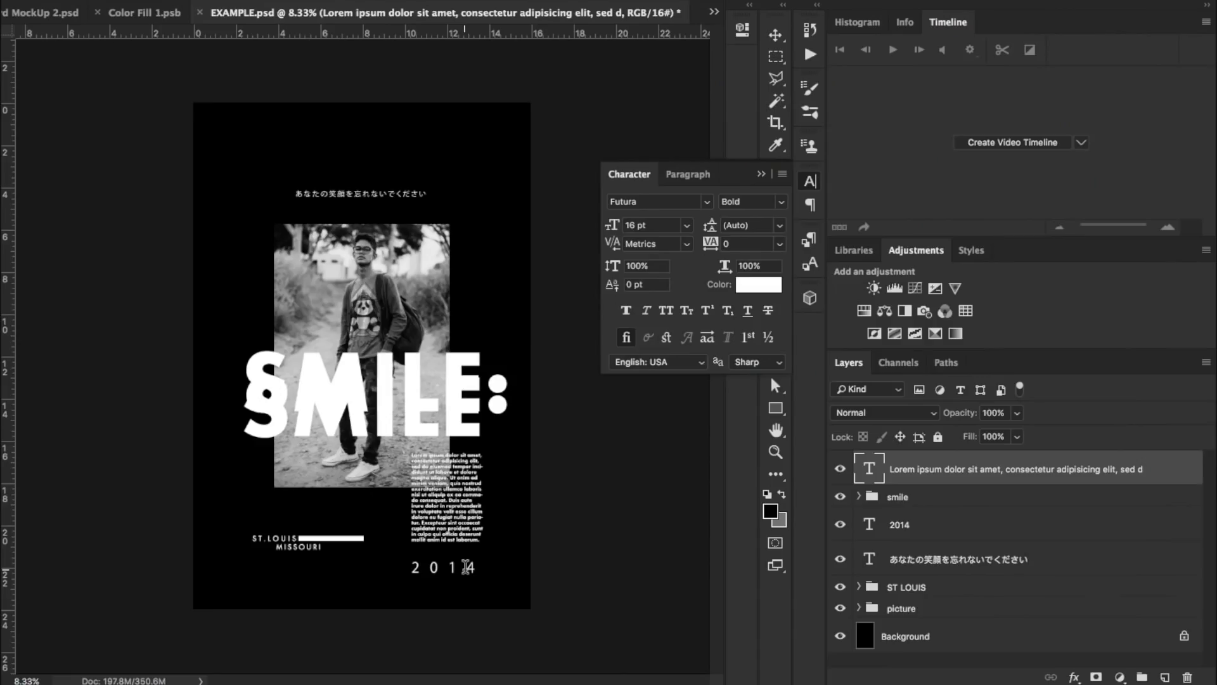
Change the year text from 2014 to 2018 and switch to the Move tool
{"action": "left_click_drag", "start_coordinate": [675, 636], "coordinate": [696, 637]}
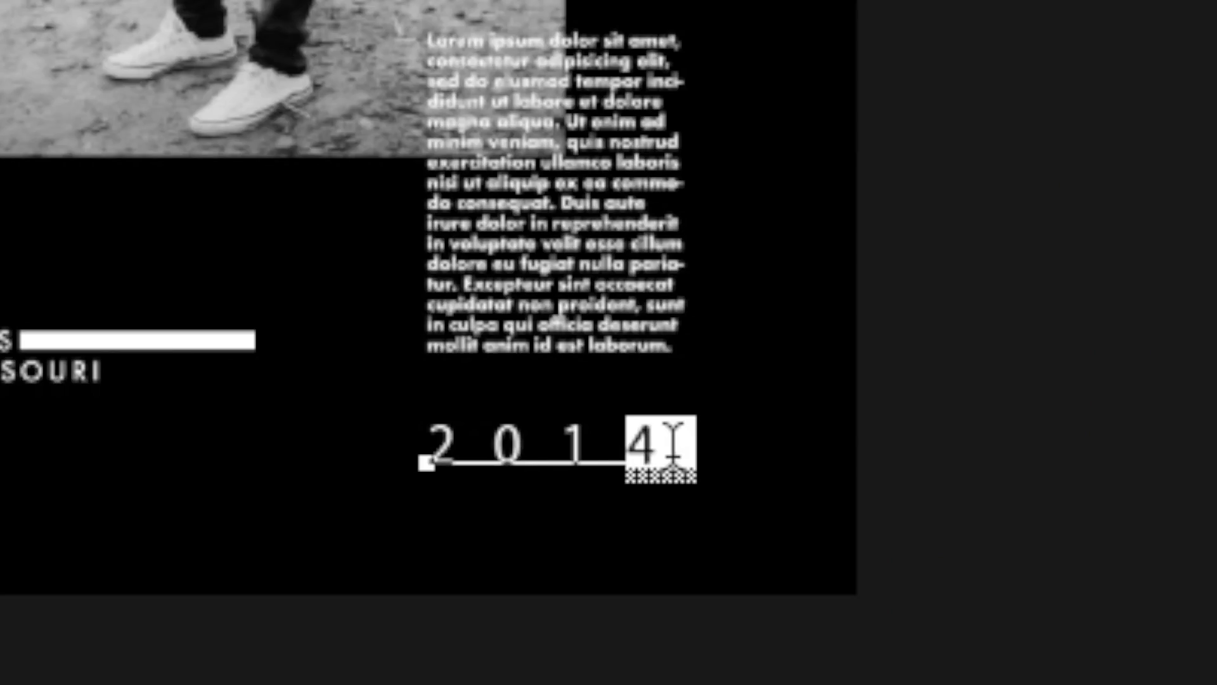
{"action": "type", "text": "8"}
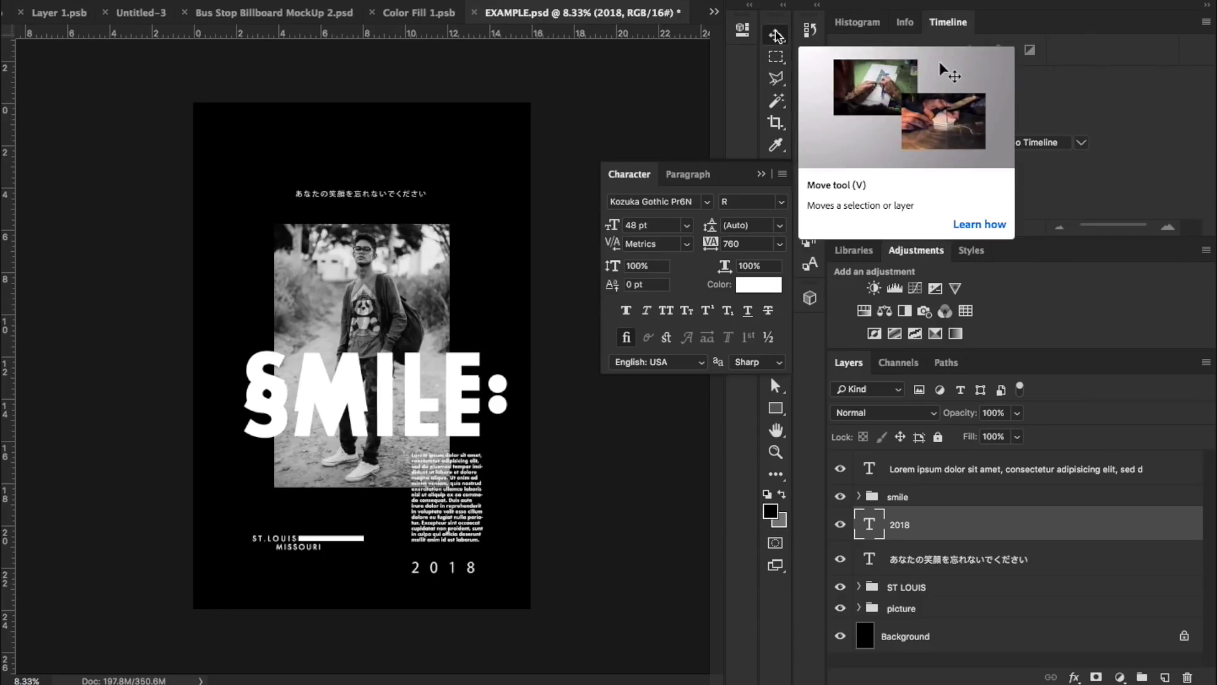
{"action": "left_click", "coordinate": [775, 35]}
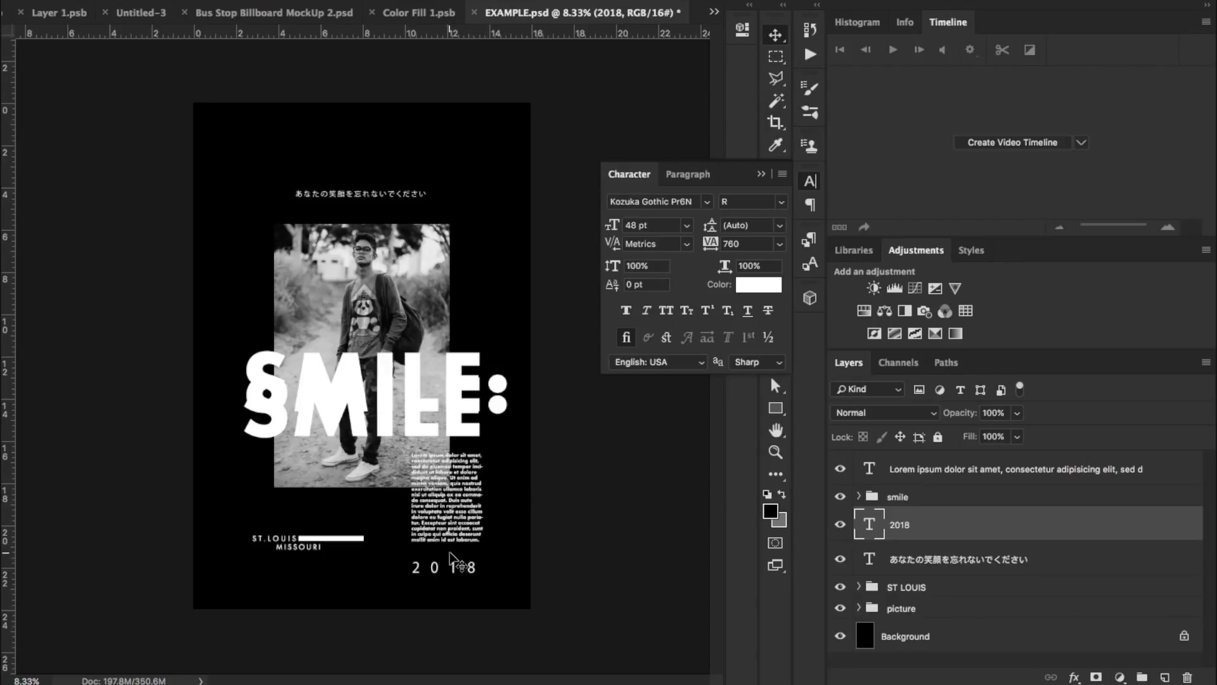
Add two separate text layers reading N and 1 near the poster's upper-left corner, above the Japanese line
{"action": "key", "text": "t"}
{"action": "left_click", "coordinate": [249, 144]}
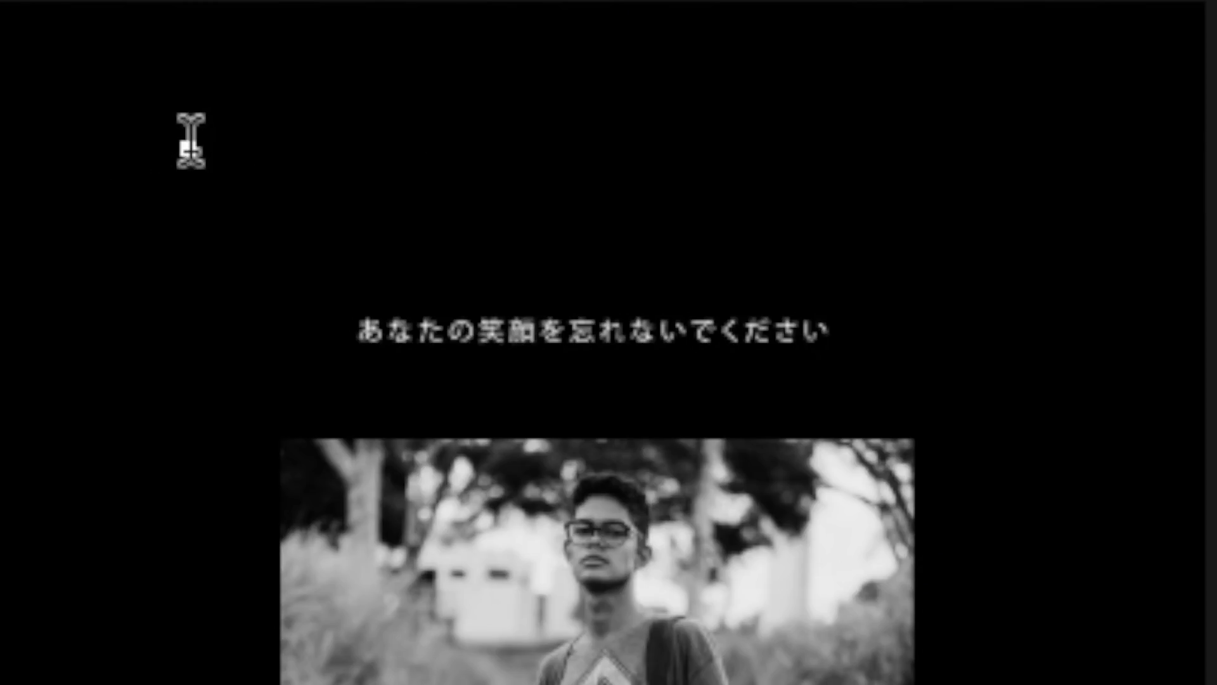
{"action": "left_click", "coordinate": [191, 141]}
{"action": "type", "text": "N"}
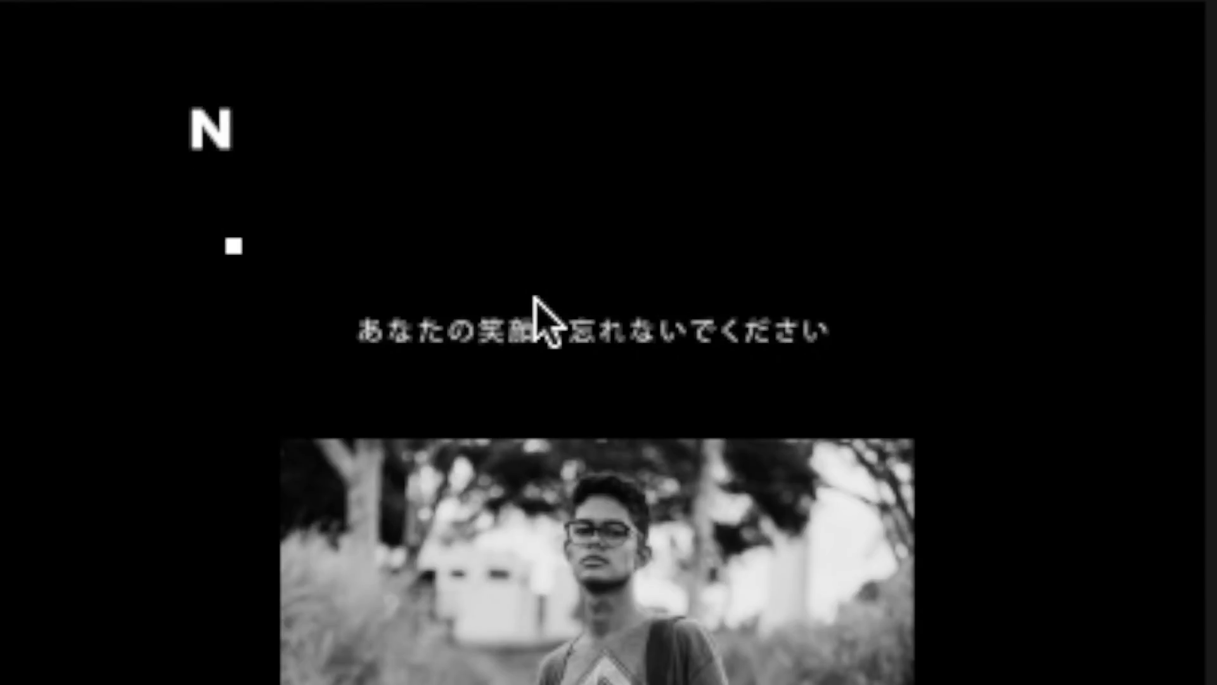
{"action": "type", "text": "1"}
Set the 1 to 60 pt and place it right beside the N, with the N in the Medium font style
{"action": "left_click", "coordinate": [452, 3]}
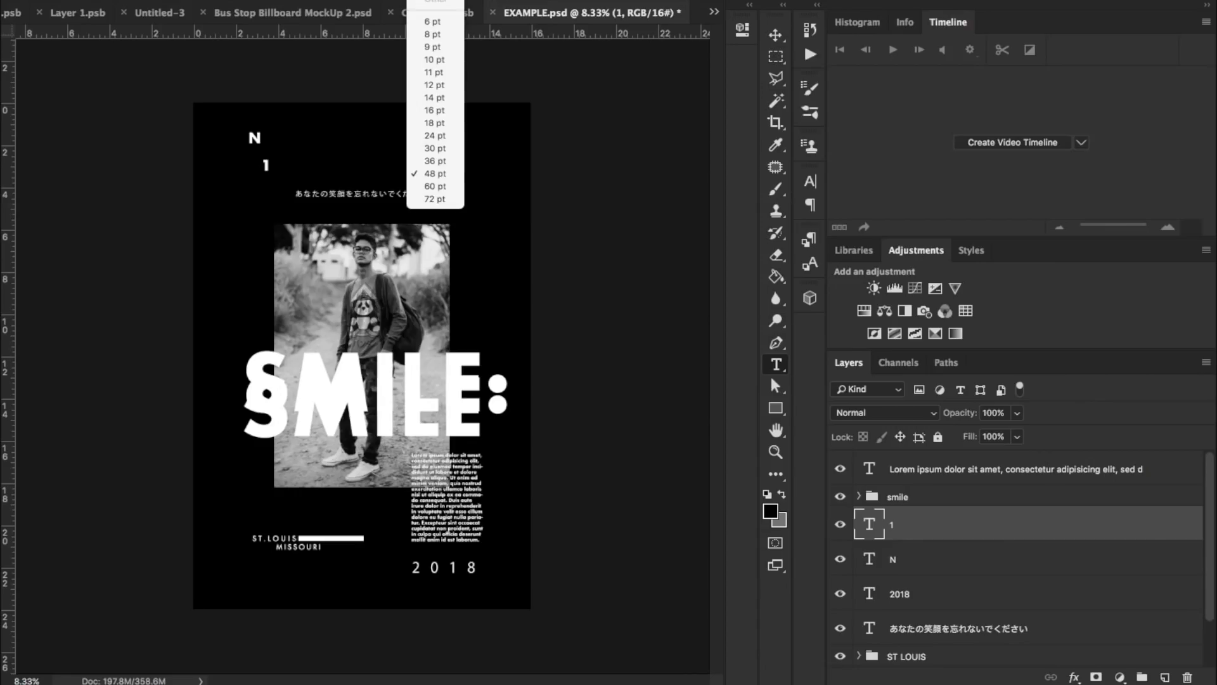
{"action": "left_click", "coordinate": [433, 187]}
{"action": "left_click", "coordinate": [775, 35]}
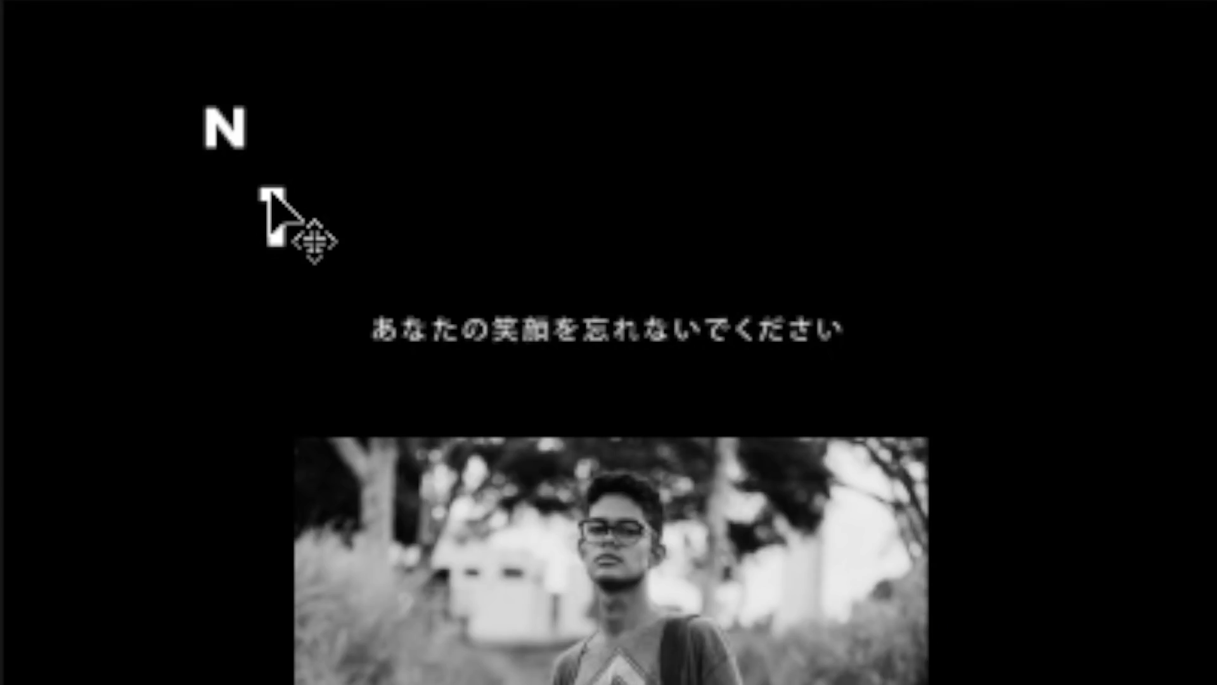
{"action": "left_click_drag", "start_coordinate": [267, 154], "coordinate": [278, 130]}
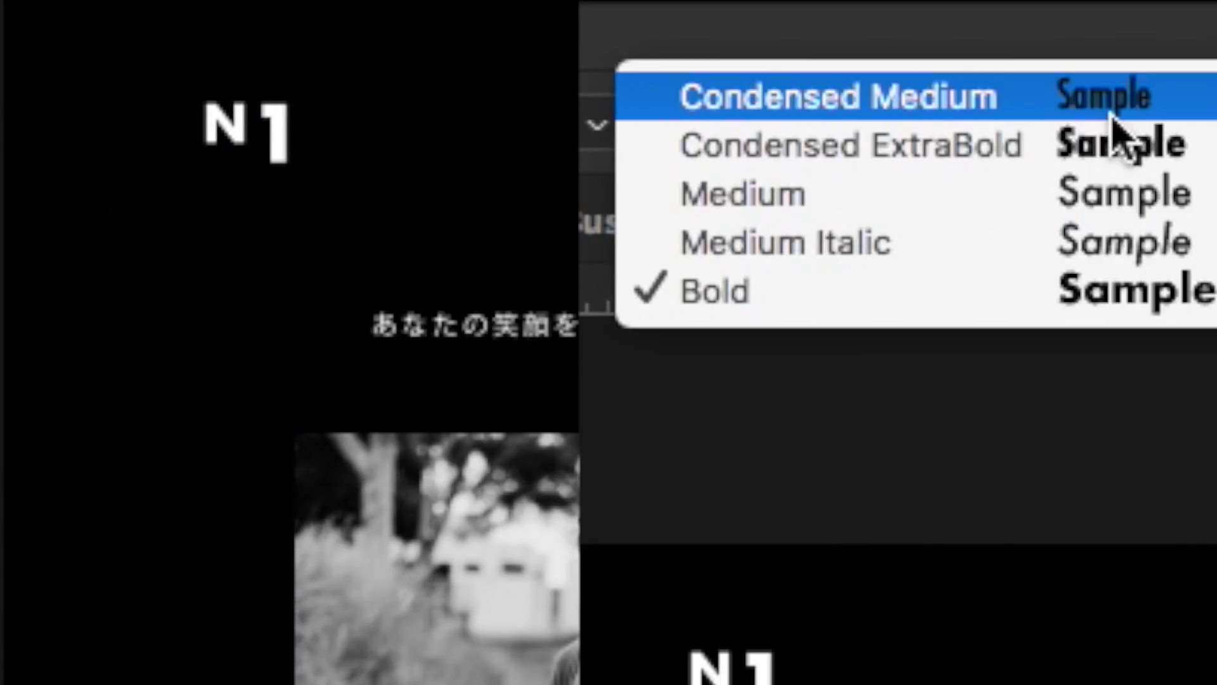
{"action": "left_click", "coordinate": [1065, 208]}
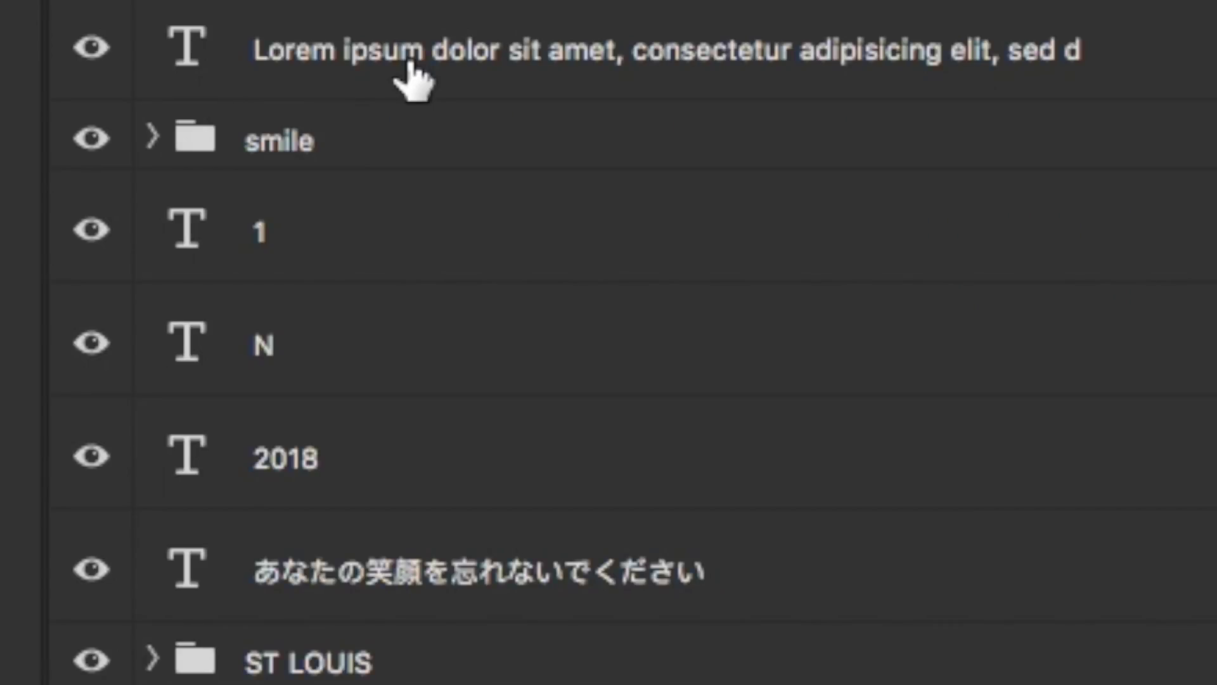
Group all layers above the Background and add a new empty layer between the group and the Background
{"action": "left_click", "coordinate": [413, 59], "text": "shift"}
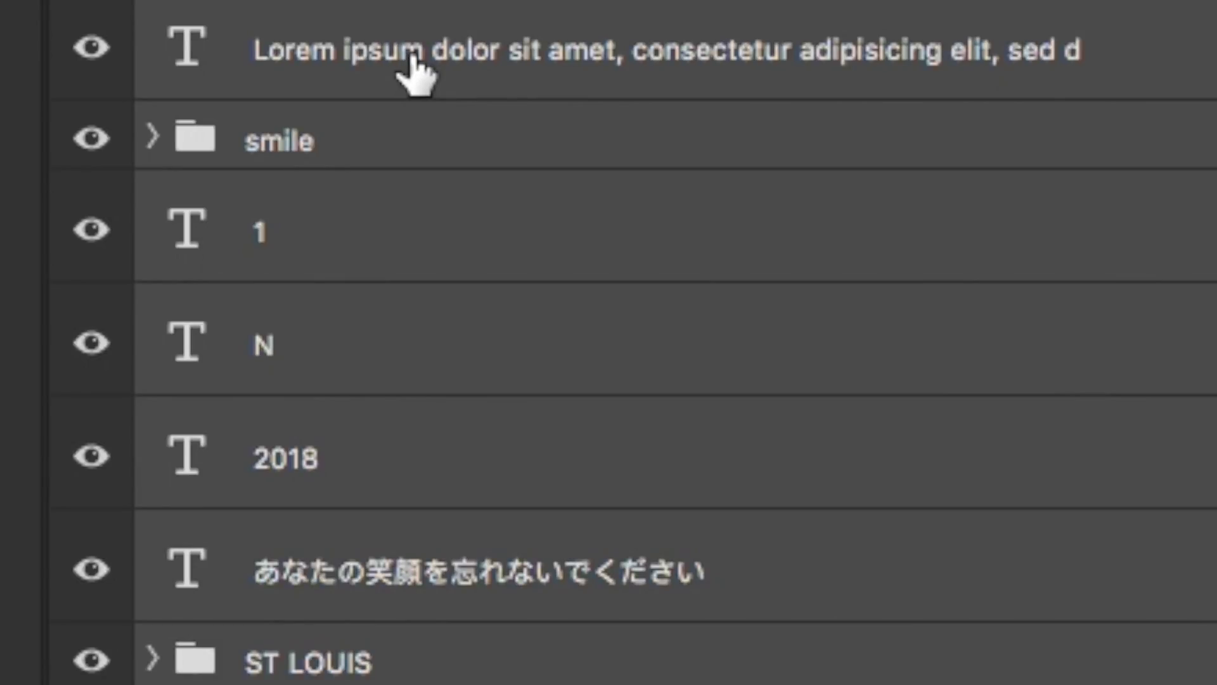
{"action": "key", "text": "ctrl+g"}
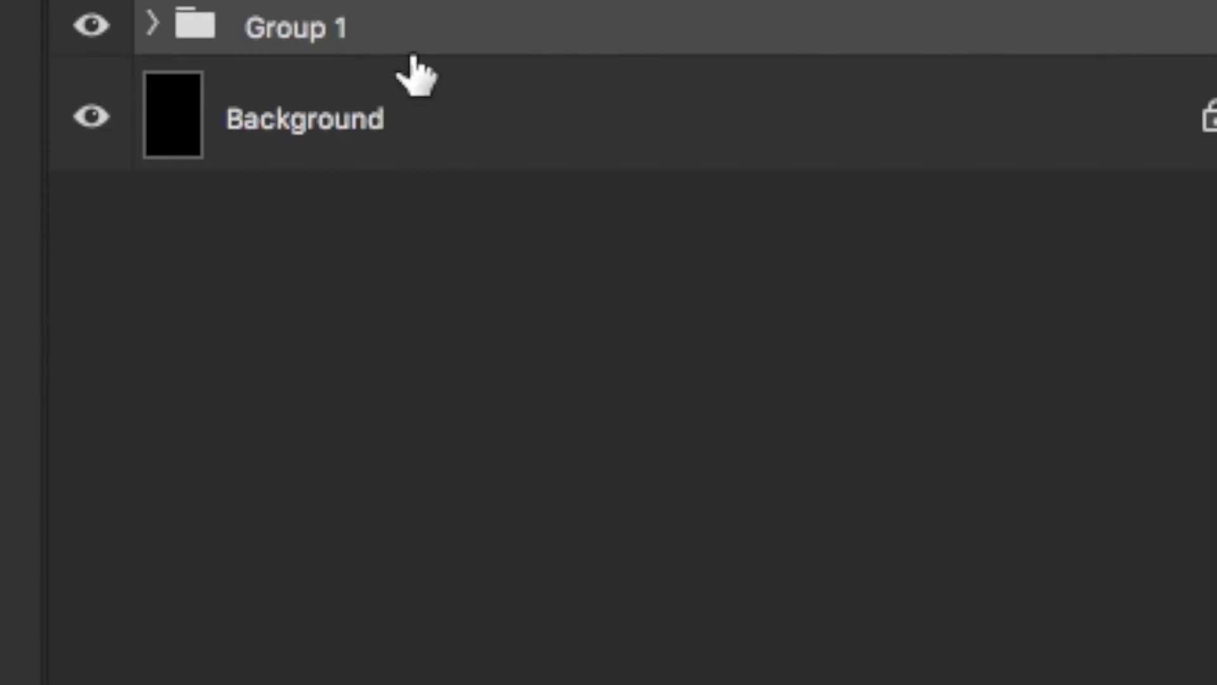
{"action": "left_click", "coordinate": [402, 115]}
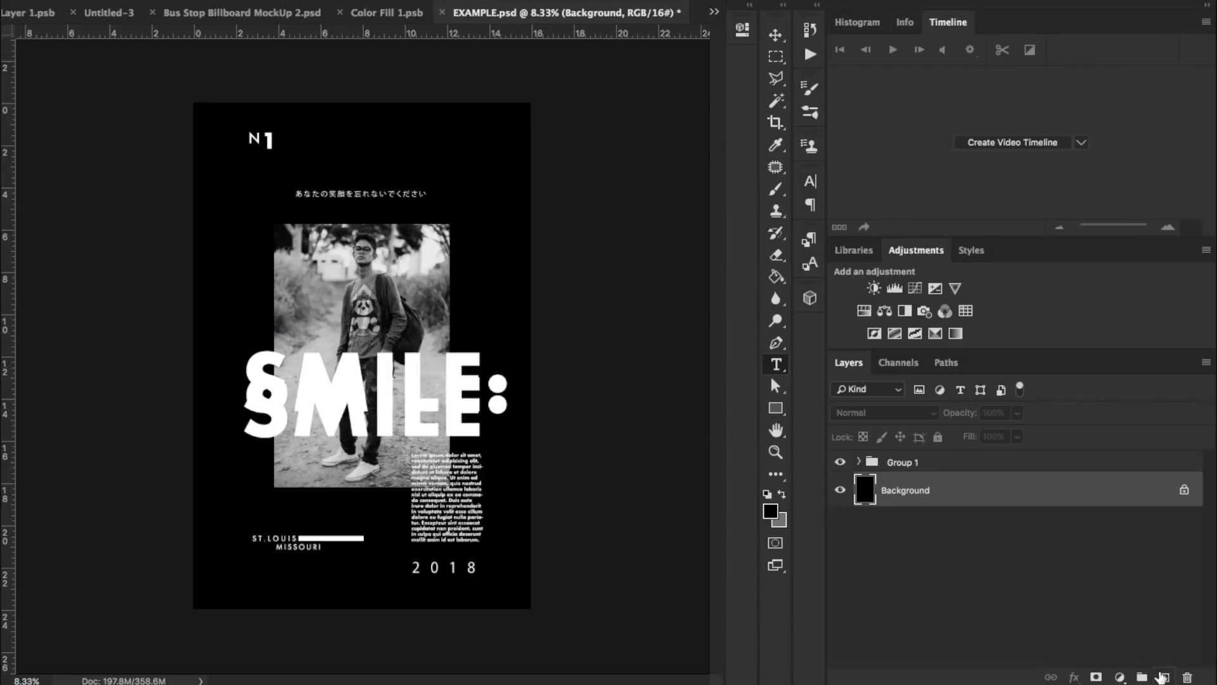
{"action": "left_click", "coordinate": [1163, 677]}
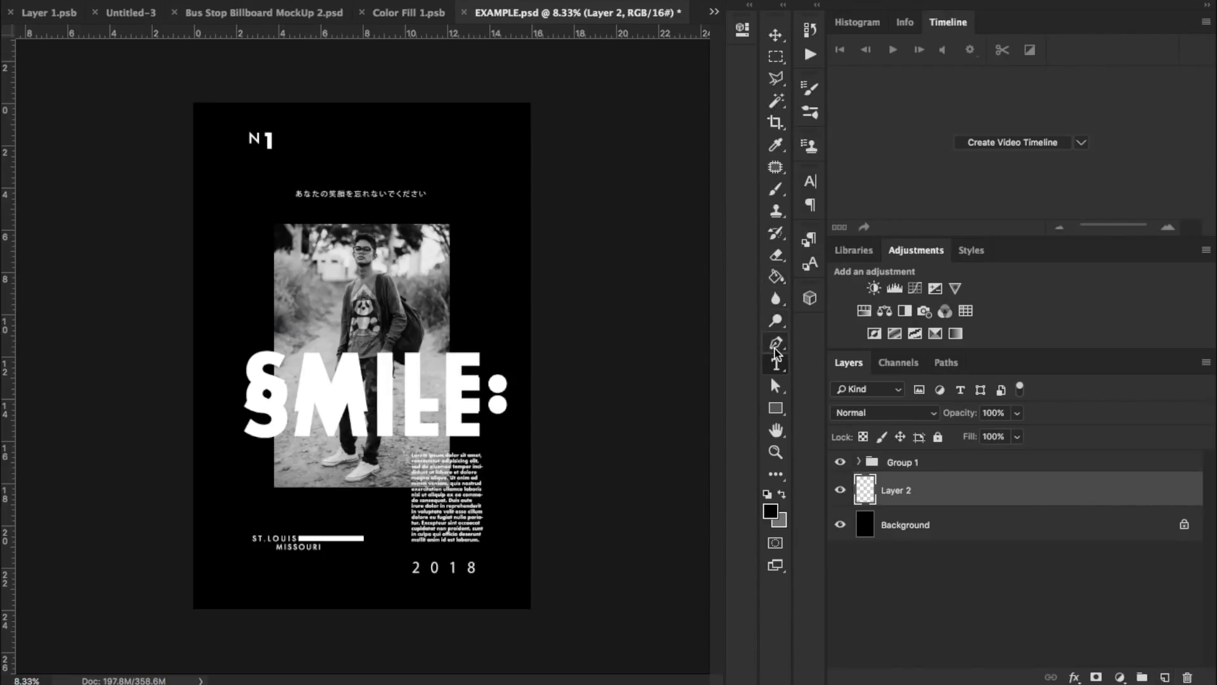
Add the text SMILE OUT beneath the artwork group and enlarge it to about the width of the SMILE: lettering
{"action": "left_click", "coordinate": [230, 241]}
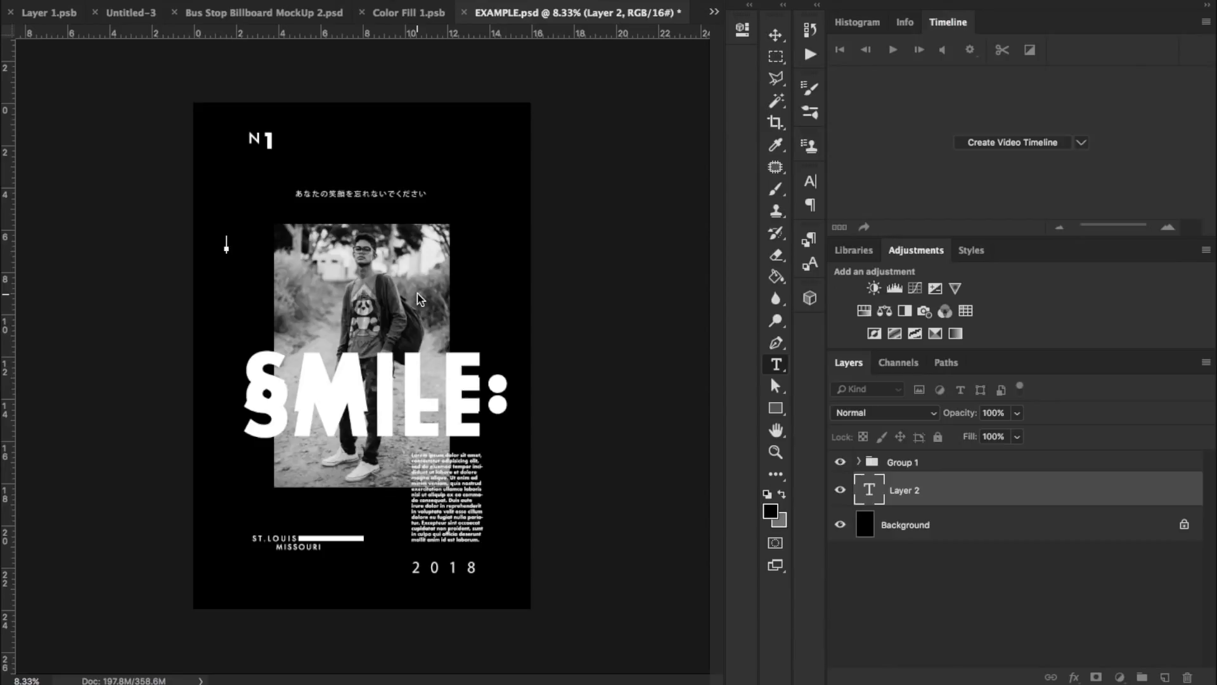
{"action": "type", "text": "SMILE OUT"}
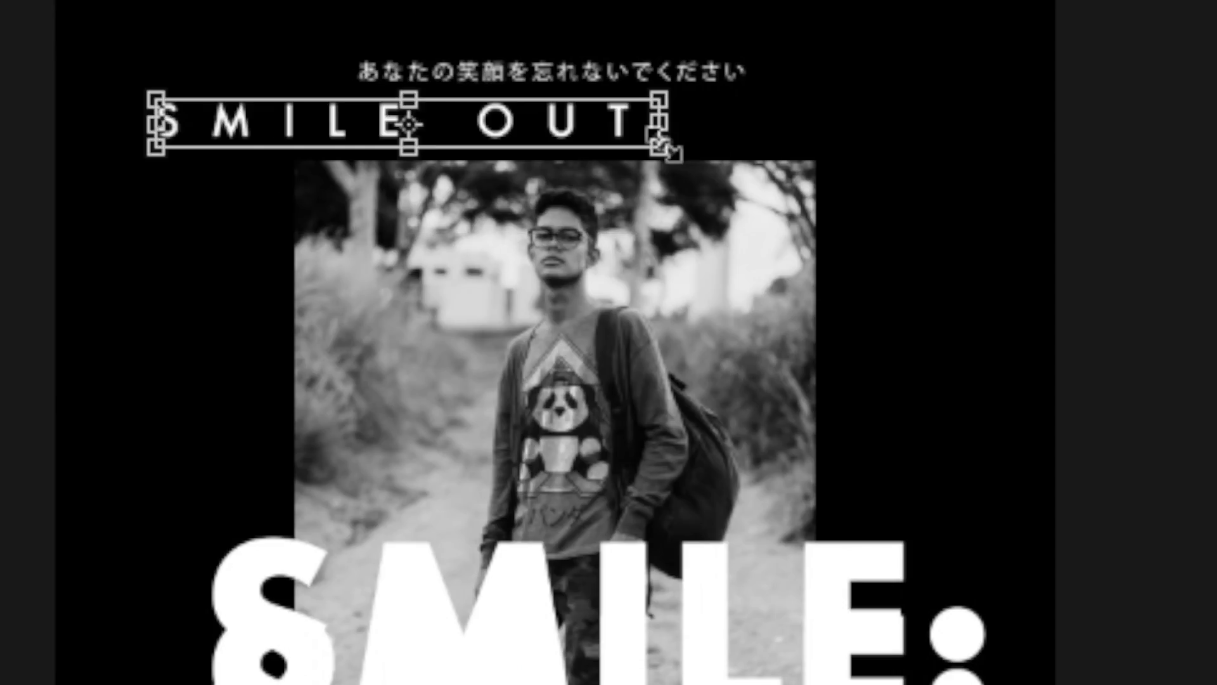
{"action": "left_click_drag", "start_coordinate": [672, 152], "coordinate": [972, 311]}
{"action": "key", "text": "Return"}
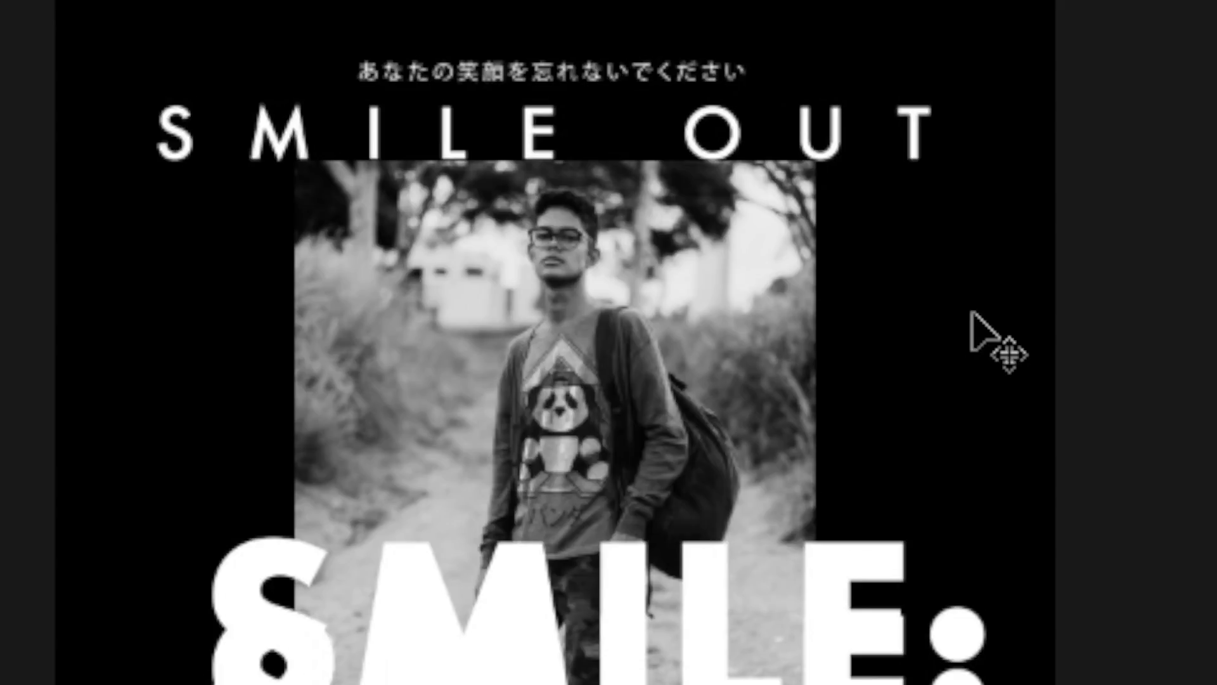
Repeat SMILE OUT downward as a grouped stack behind the photo and scale the group down to end above the SMILE: lettering
{"action": "left_click_drag", "start_coordinate": [923, 130], "coordinate": [927, 234]}
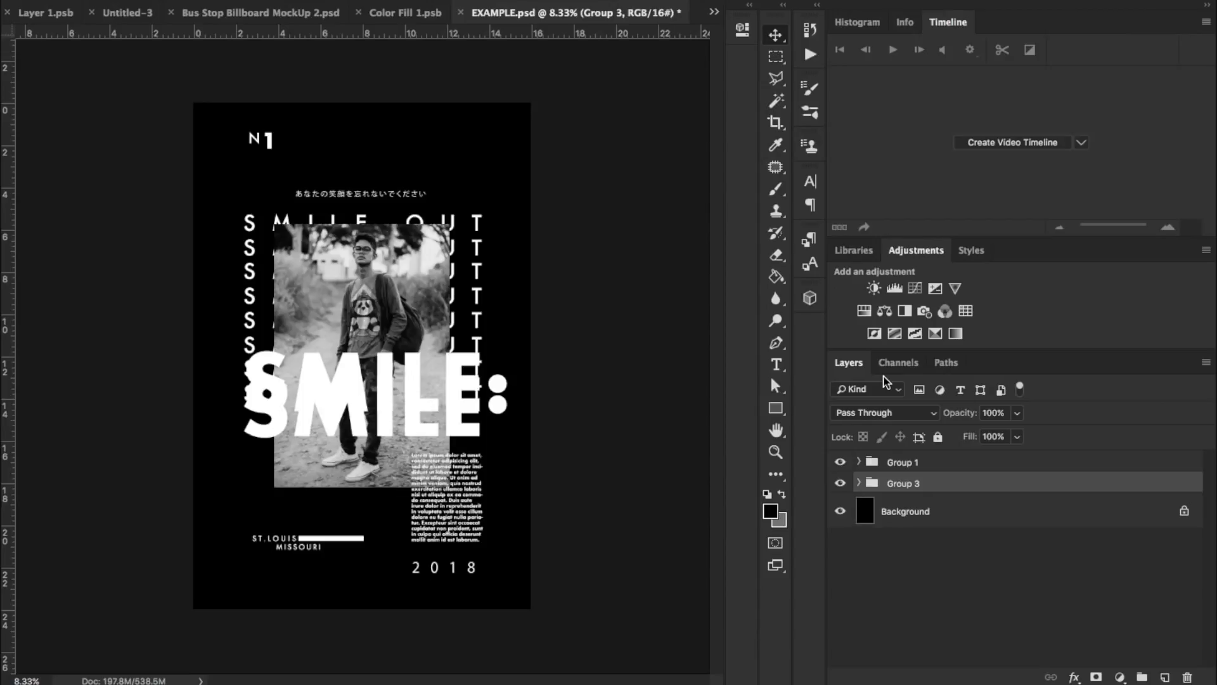
{"action": "key", "text": "ctrl+t"}
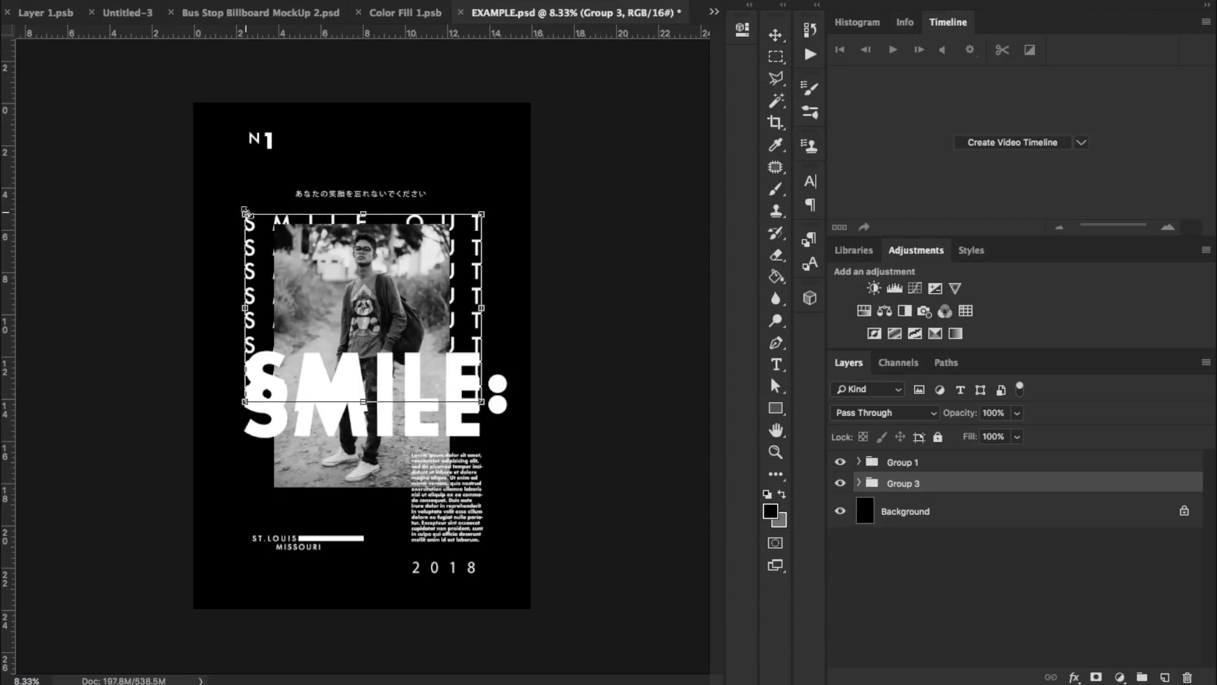
{"action": "left_click_drag", "start_coordinate": [246, 212], "coordinate": [246, 213]}
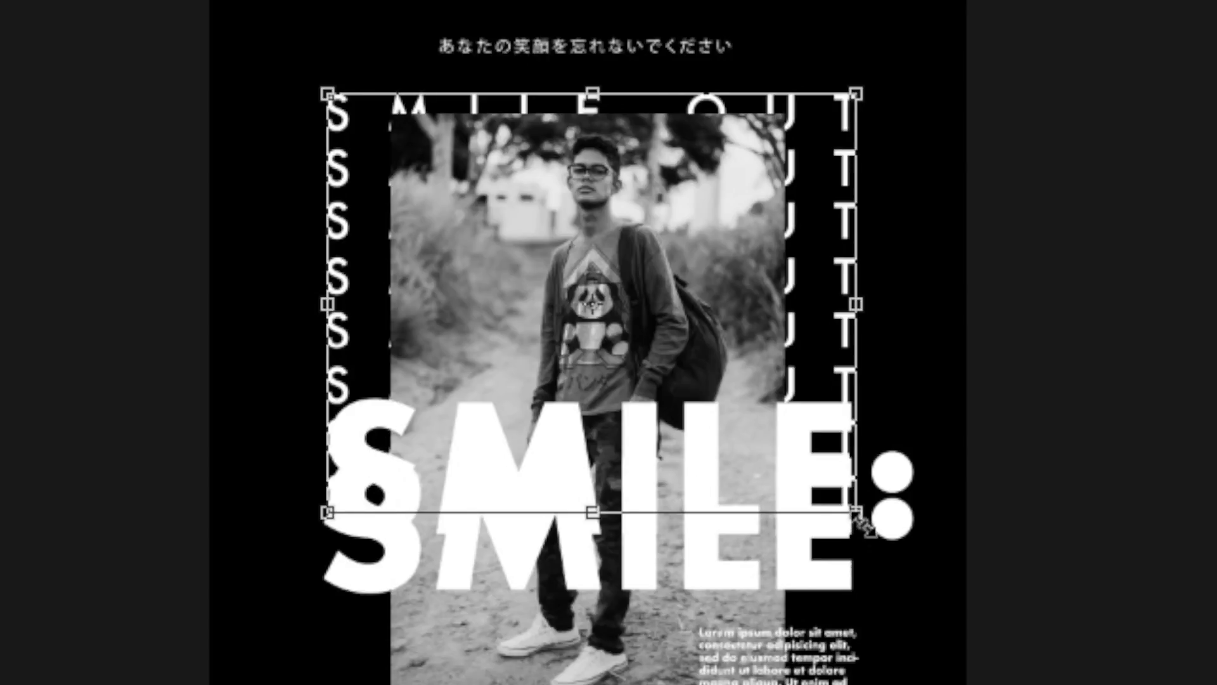
{"action": "left_click_drag", "start_coordinate": [867, 525], "coordinate": [740, 401]}
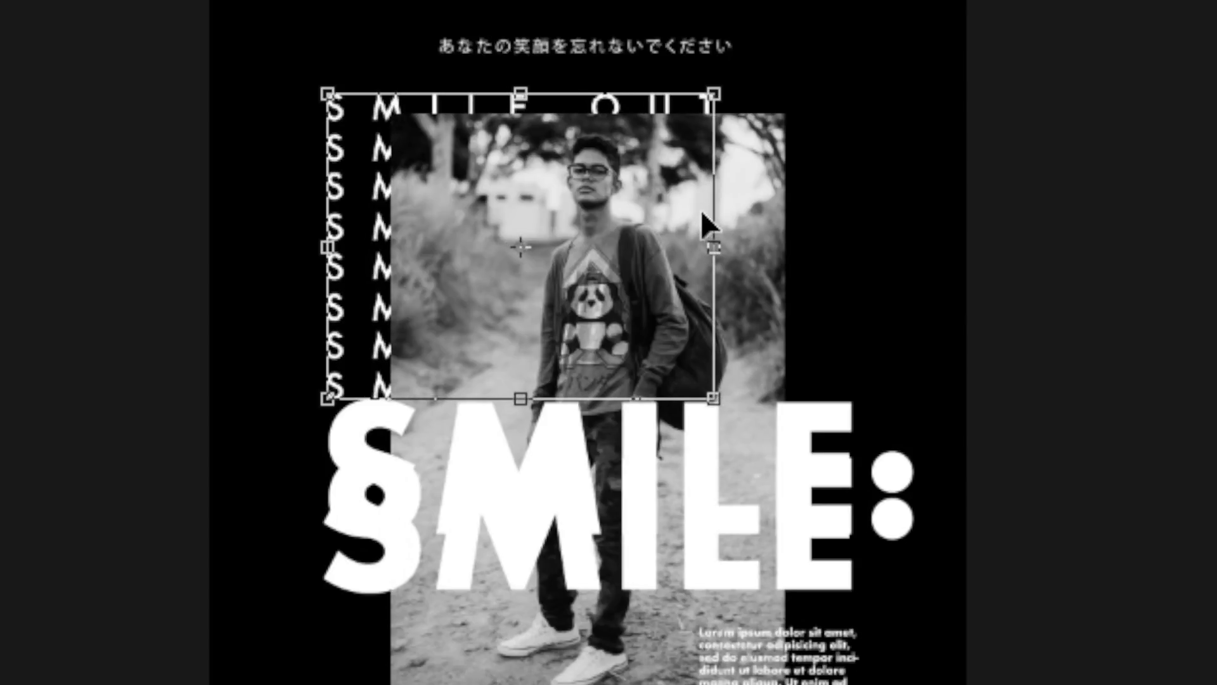